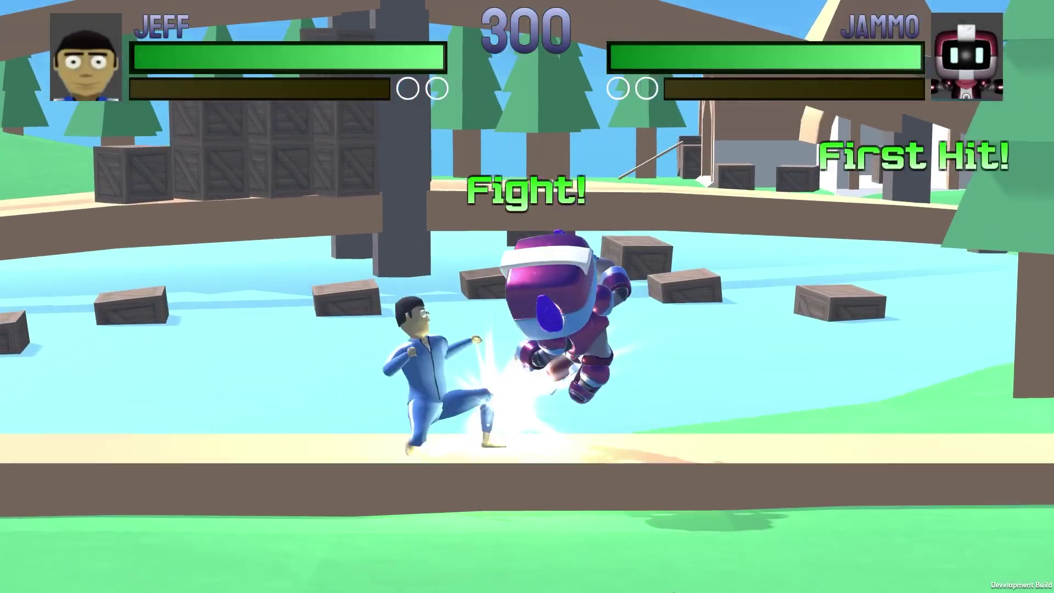
Fight Jammo as Jeff with kicks, a 2-hit combo and a crouch counter until he falls
key(k)
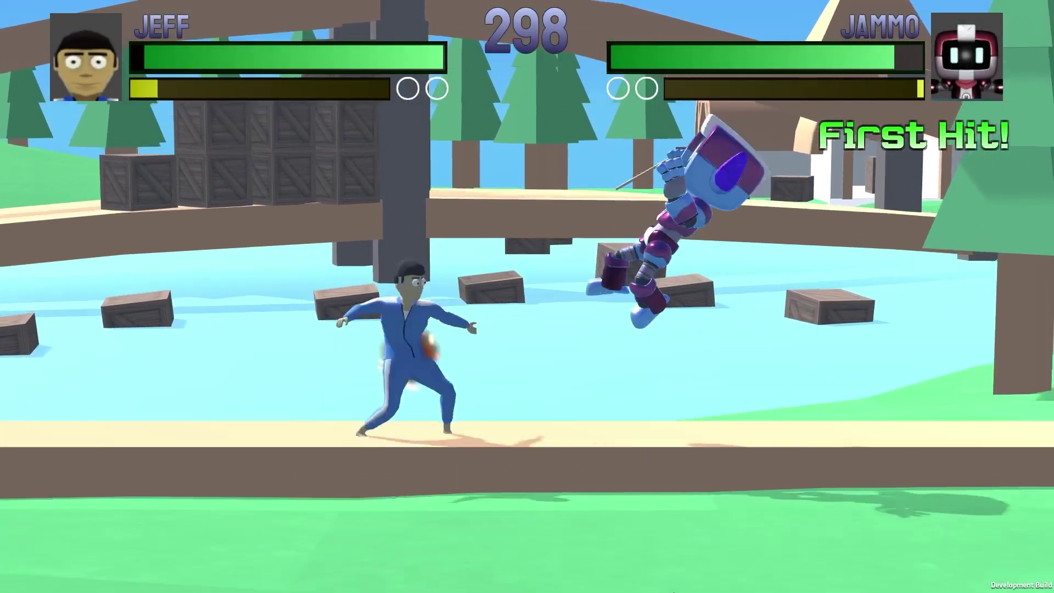
key(k)
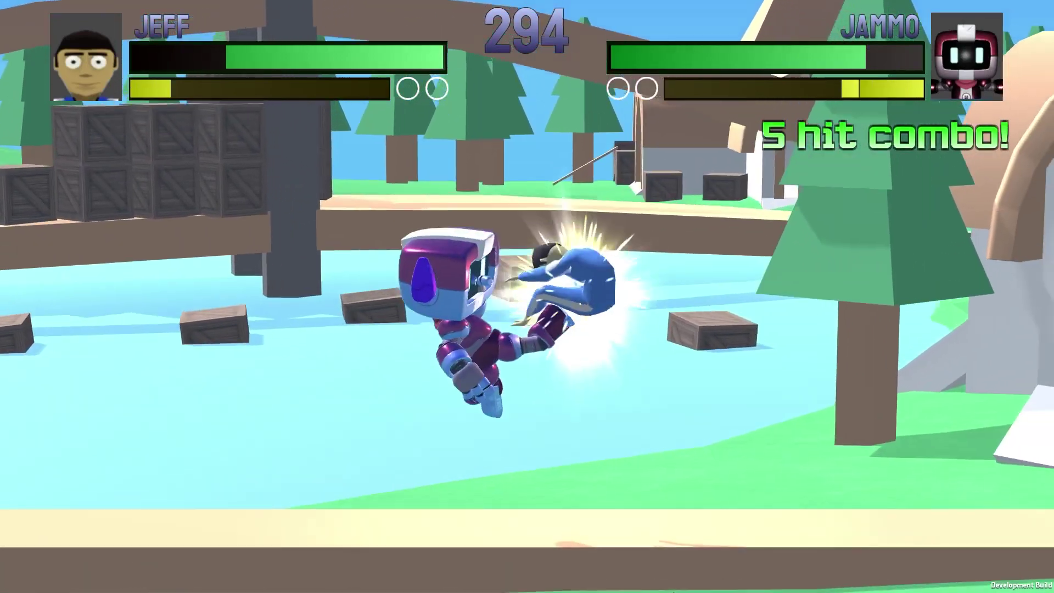
key(k)
key(k)
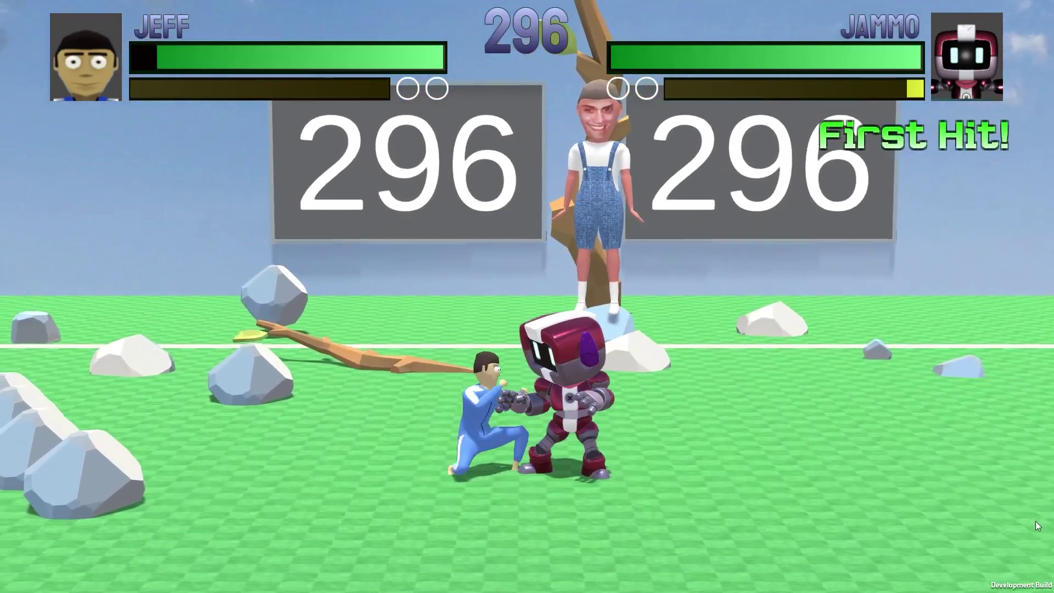
key(k)
key(k)
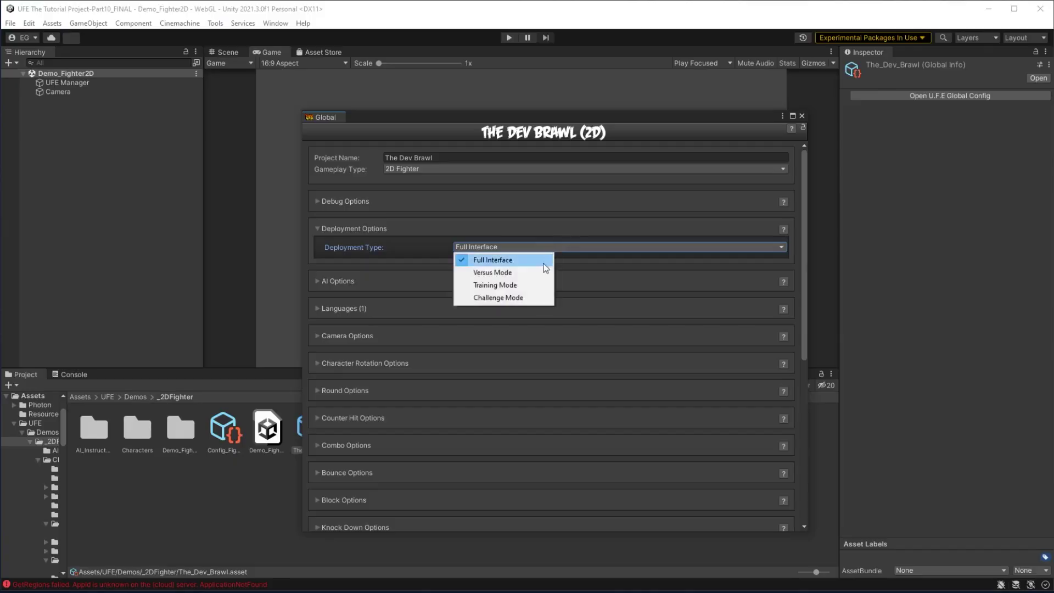
Cycle the deployment type through Versus, Training and Challenge Mode, then select the active-character lines
click(492, 272)
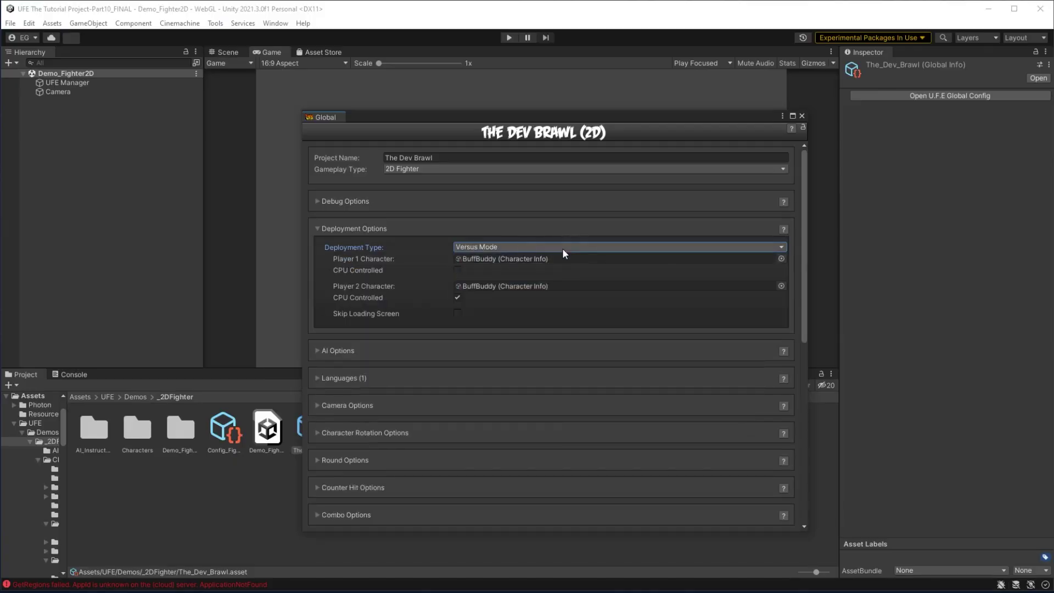
click(562, 248)
click(493, 285)
click(535, 247)
click(498, 298)
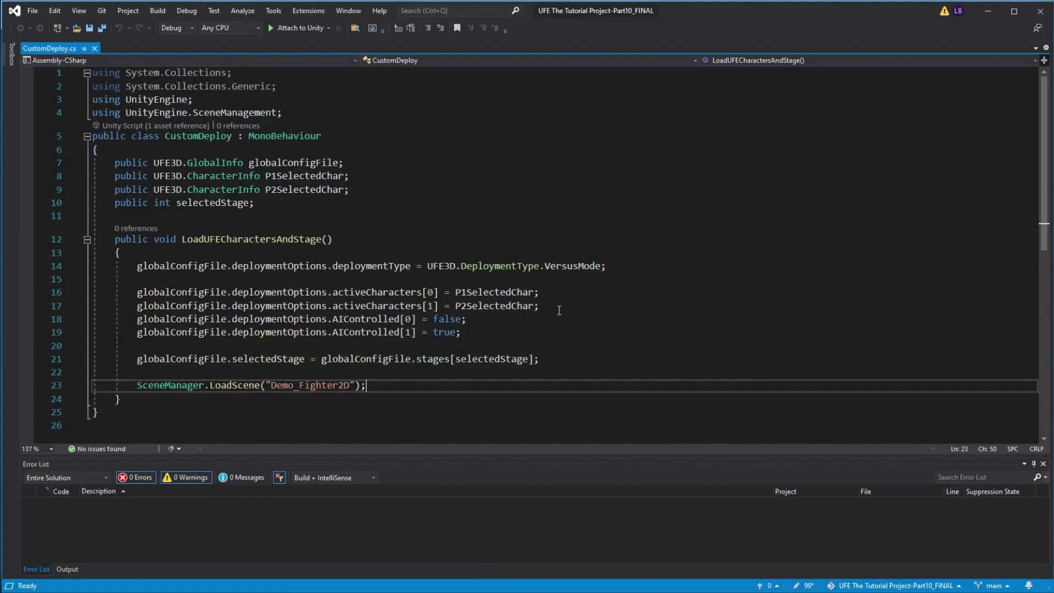
drag(540, 306, 118, 296)
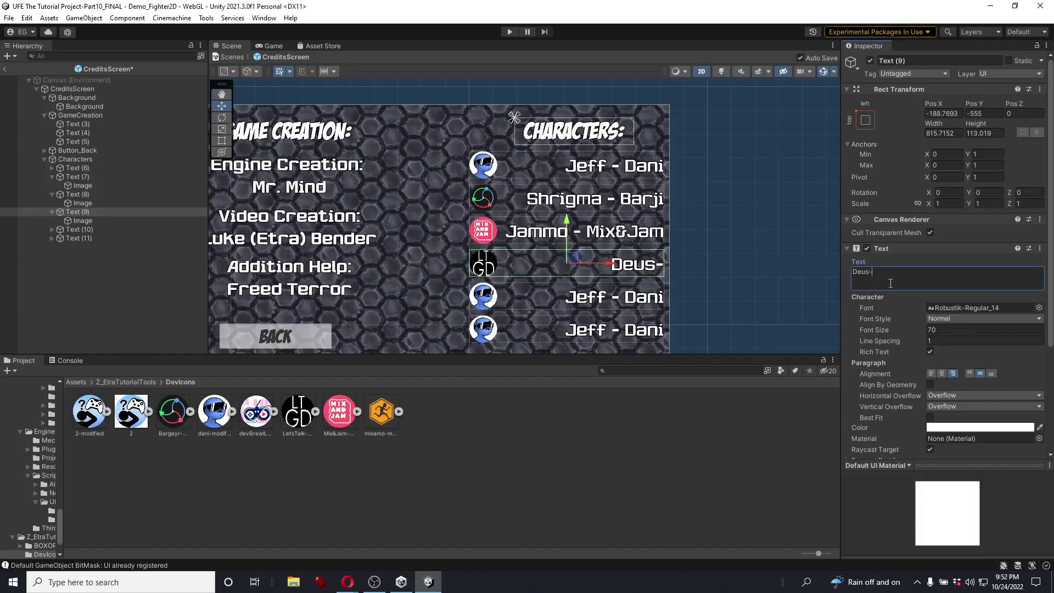
Enter 'Let's Talk', view the stage lighting settings, then scroll up through #share-your-work
text(Let's Talk)
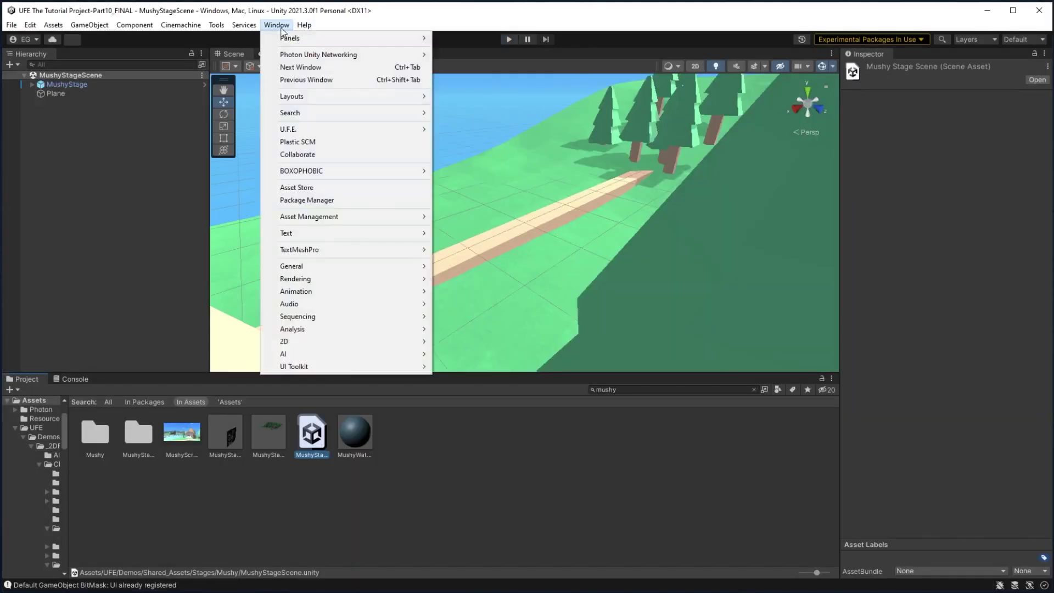
mouse_move(364, 289)
click(464, 276)
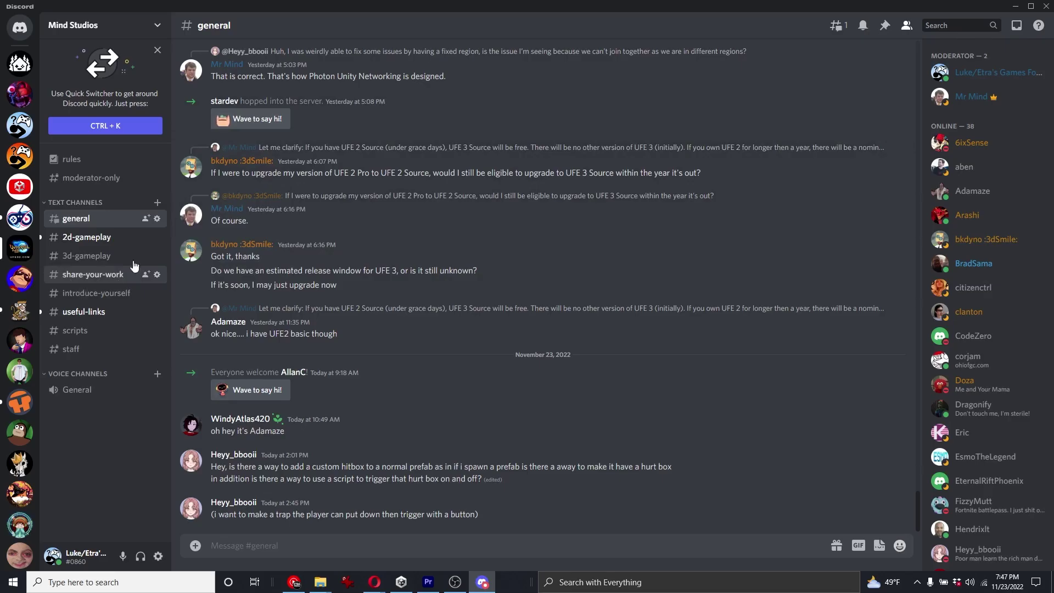
click(134, 272)
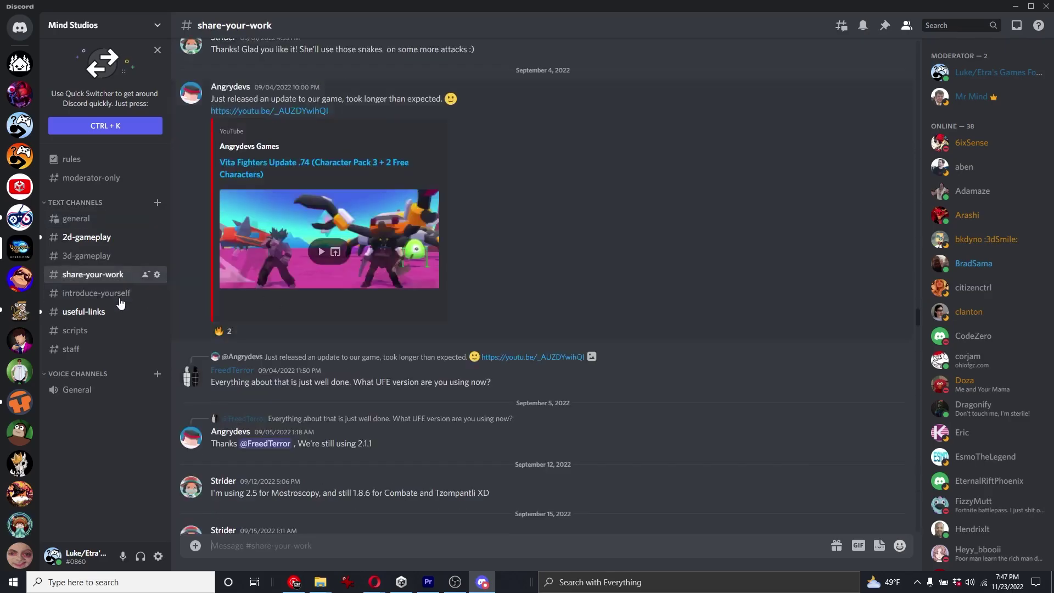
scroll(871, 328, up, 10)
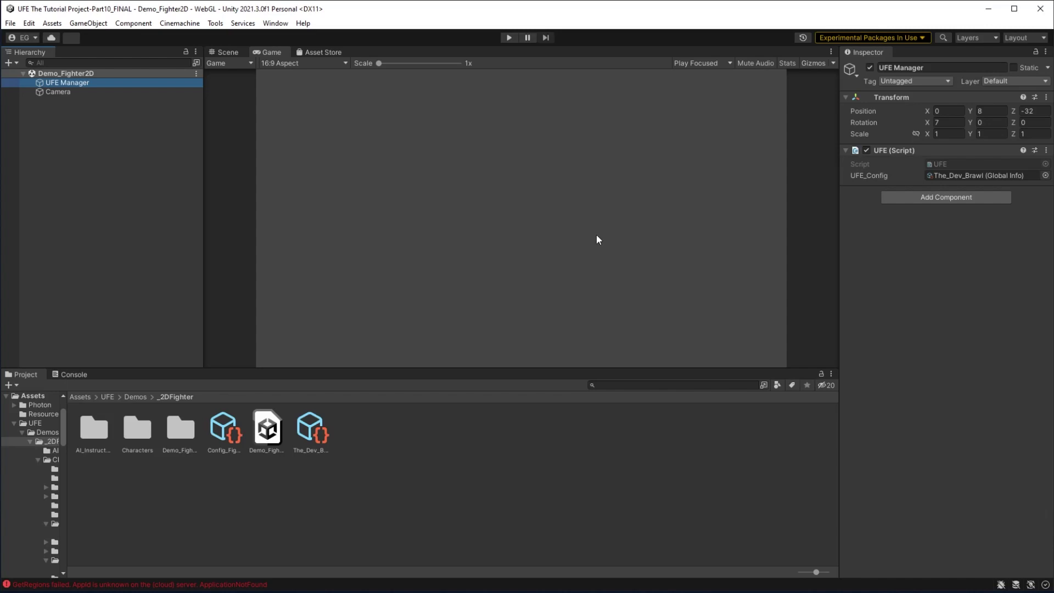
Select The_Dev_Brawl config asset and expand its U.F.E Global Config Deployment Options
click(929, 176)
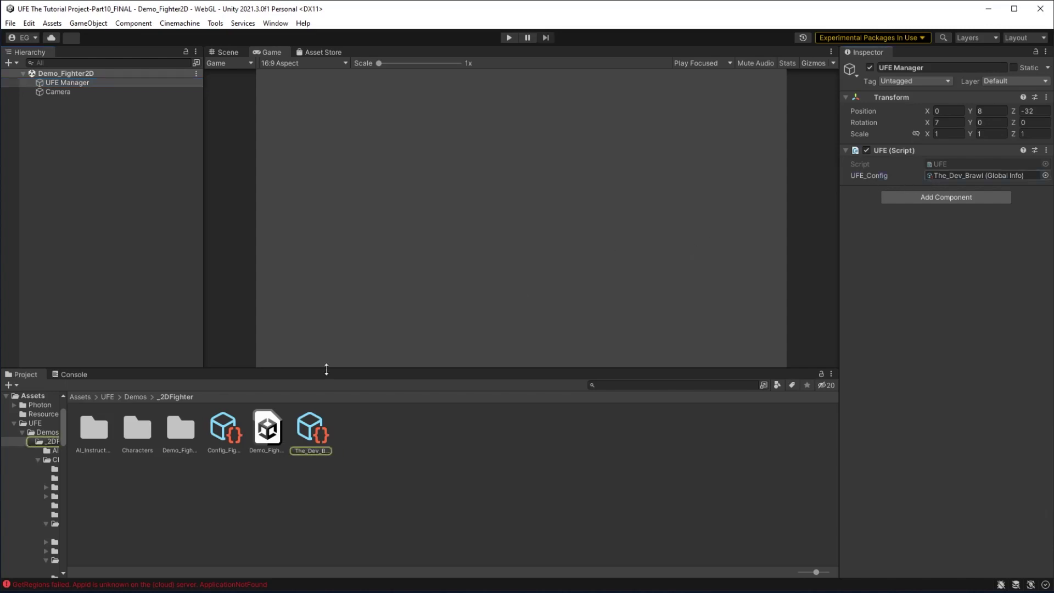
click(311, 436)
click(928, 95)
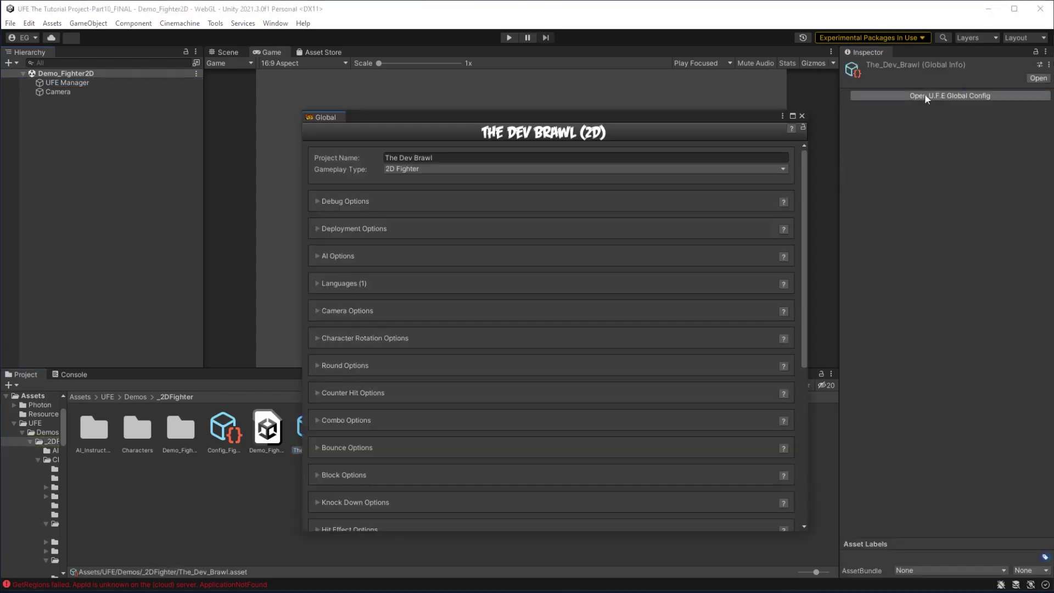
click(317, 229)
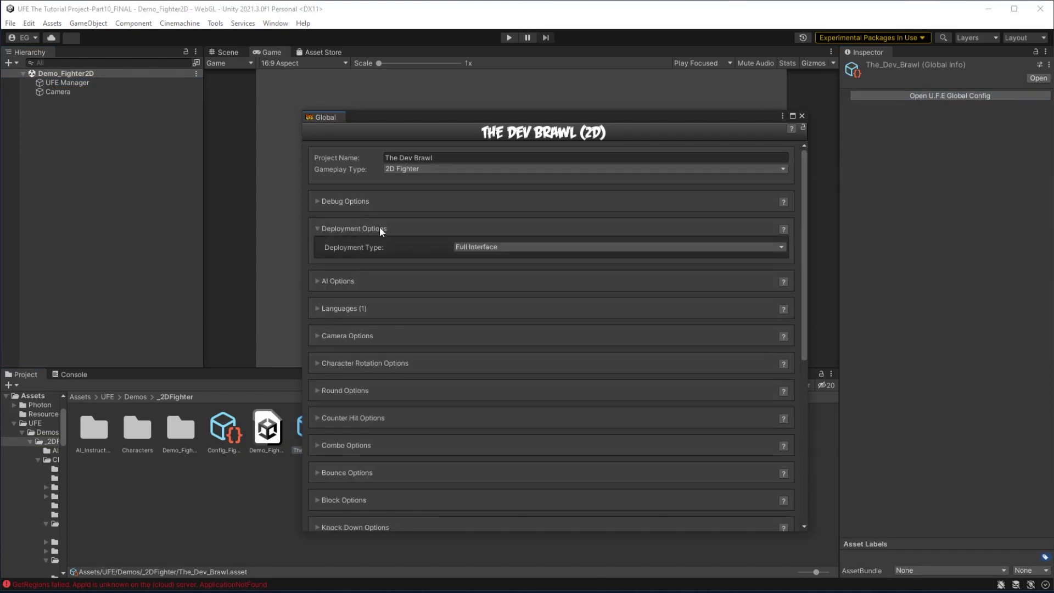
Set Deployment Type to Challenge Mode and start the game in play mode
click(471, 248)
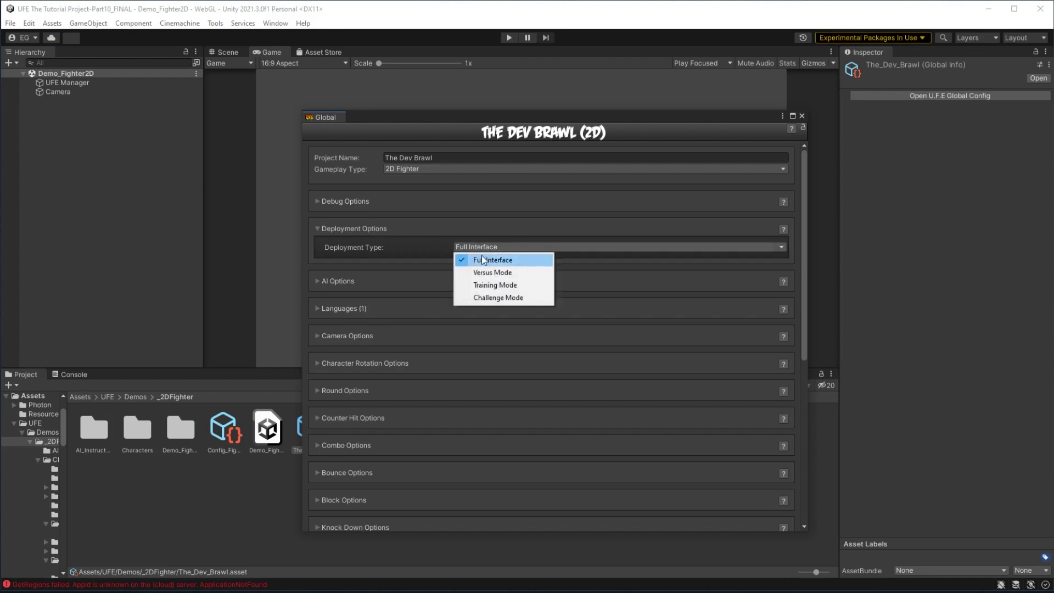
click(565, 280)
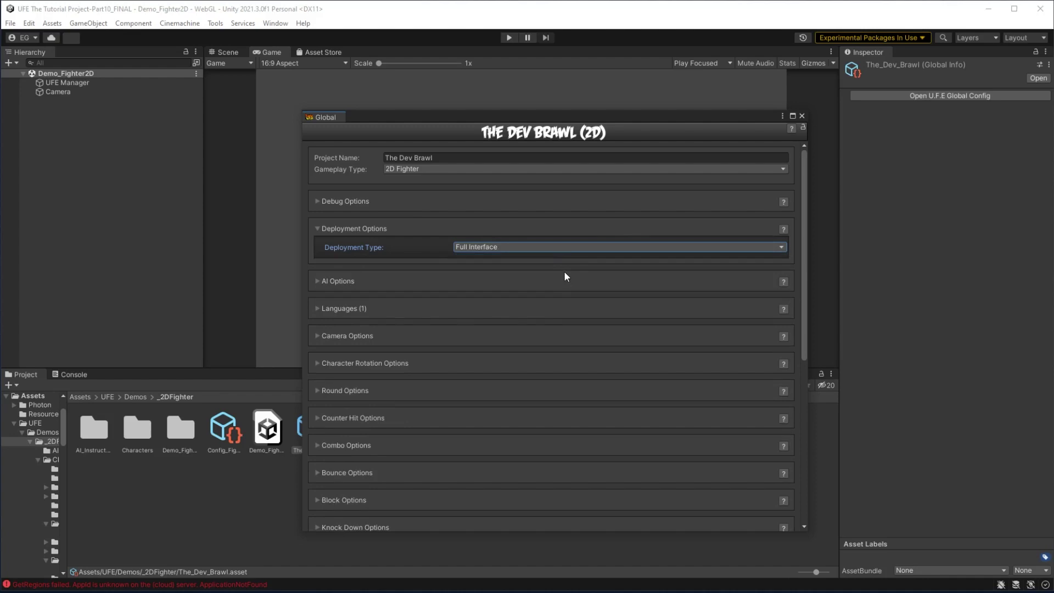
click(559, 248)
click(538, 269)
click(557, 248)
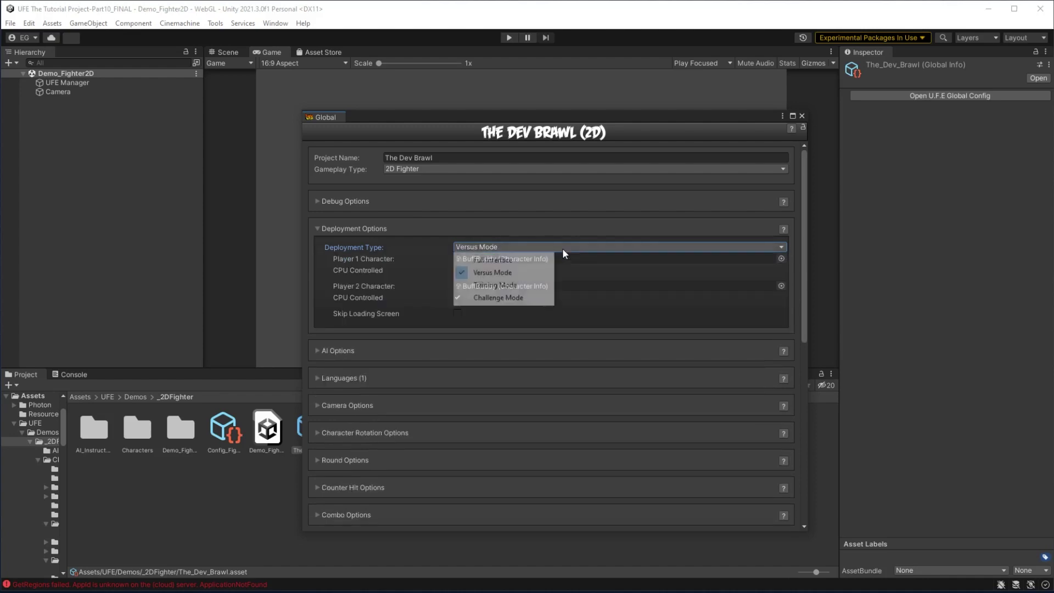
click(532, 284)
click(537, 251)
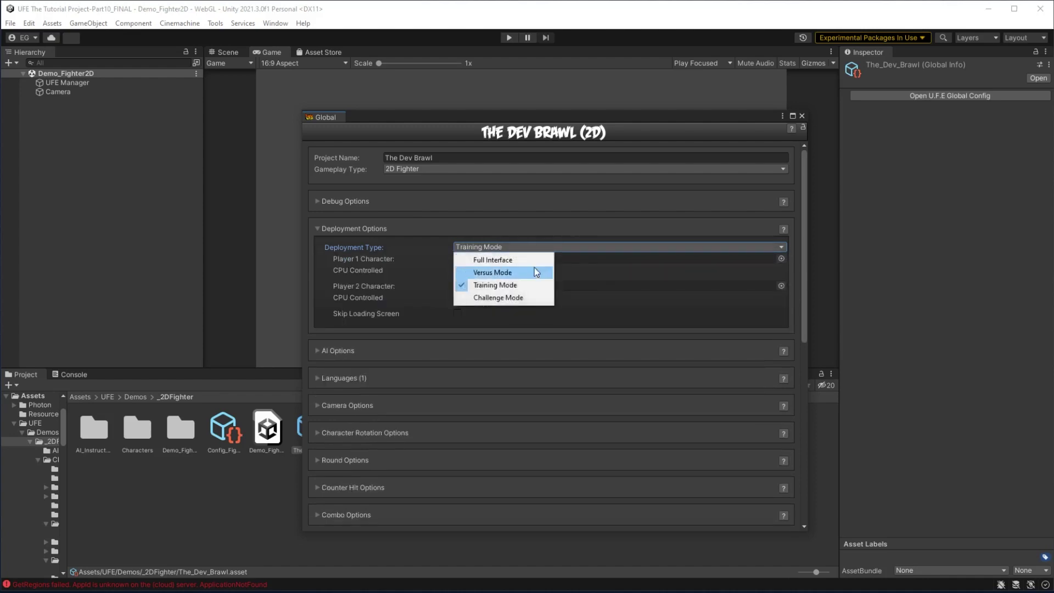
click(531, 296)
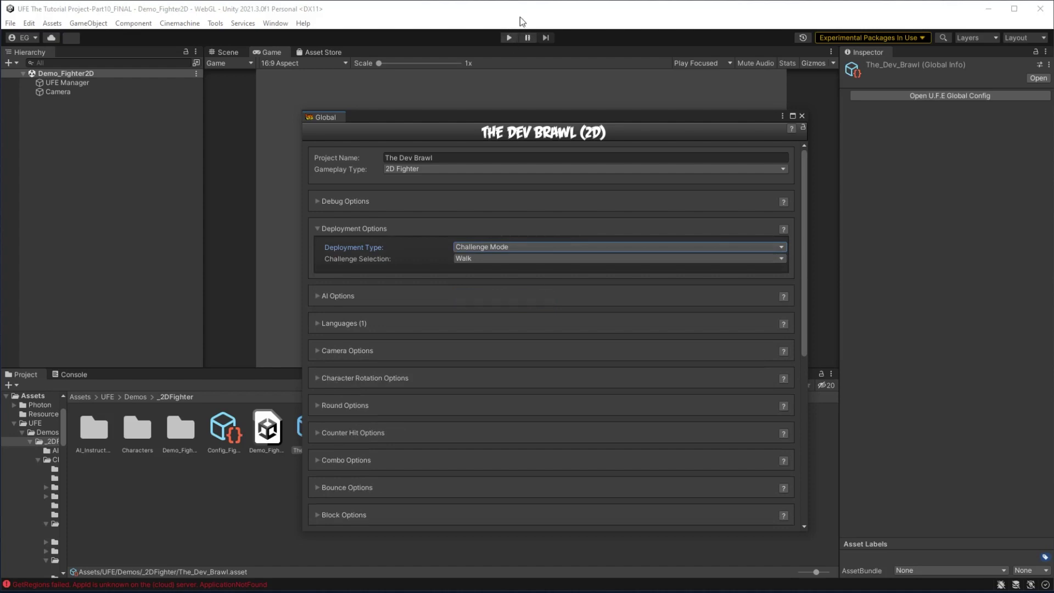
click(513, 37)
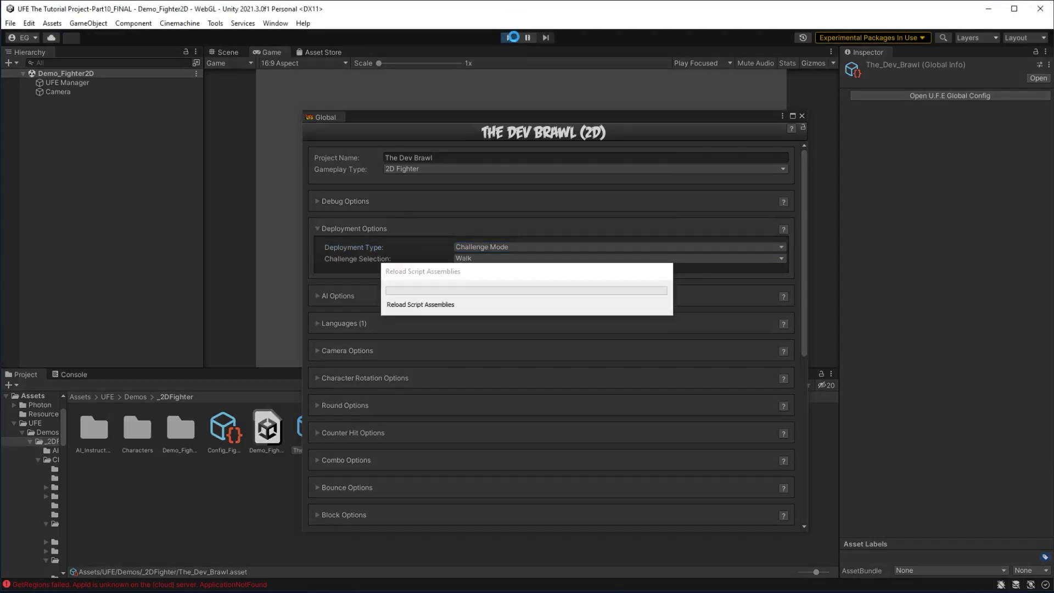
Move the Global window aside, pass the Walk, Jump and Light Punch challenges, then stop playing
drag(750, 123, 907, 434)
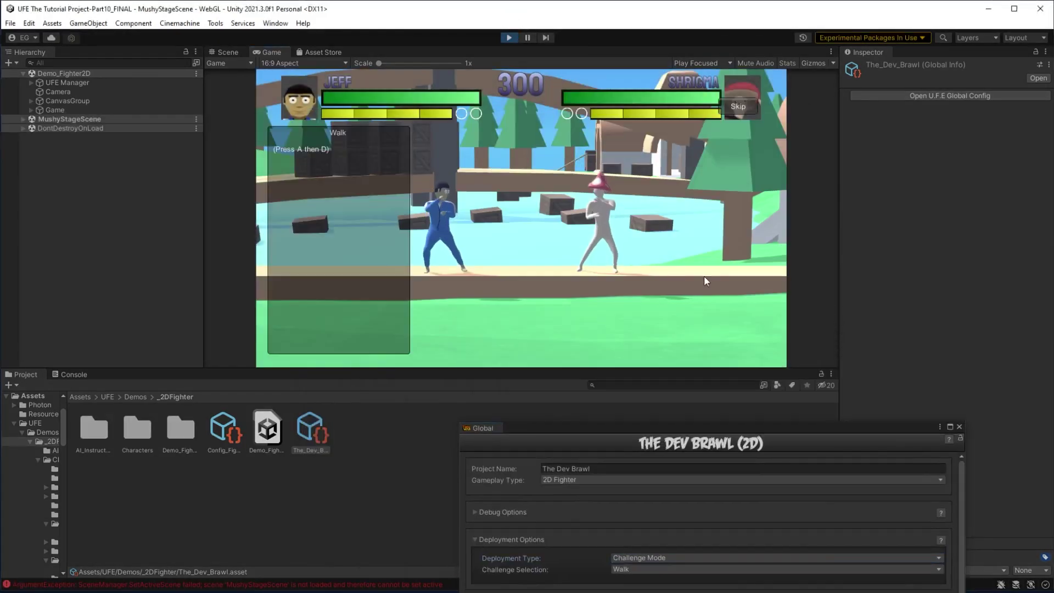
key(a)
key(d)
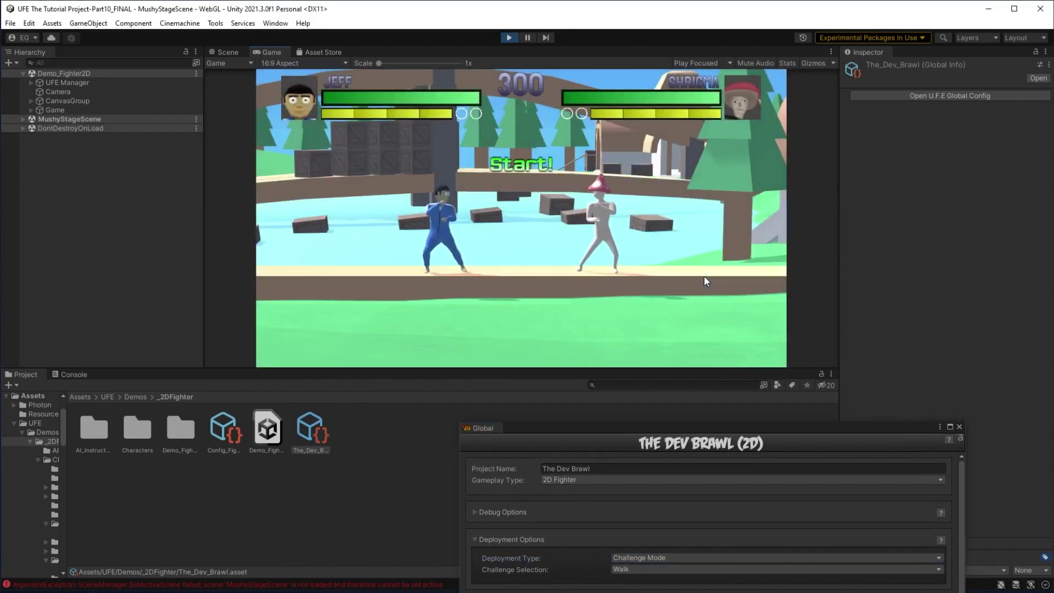
key(w)
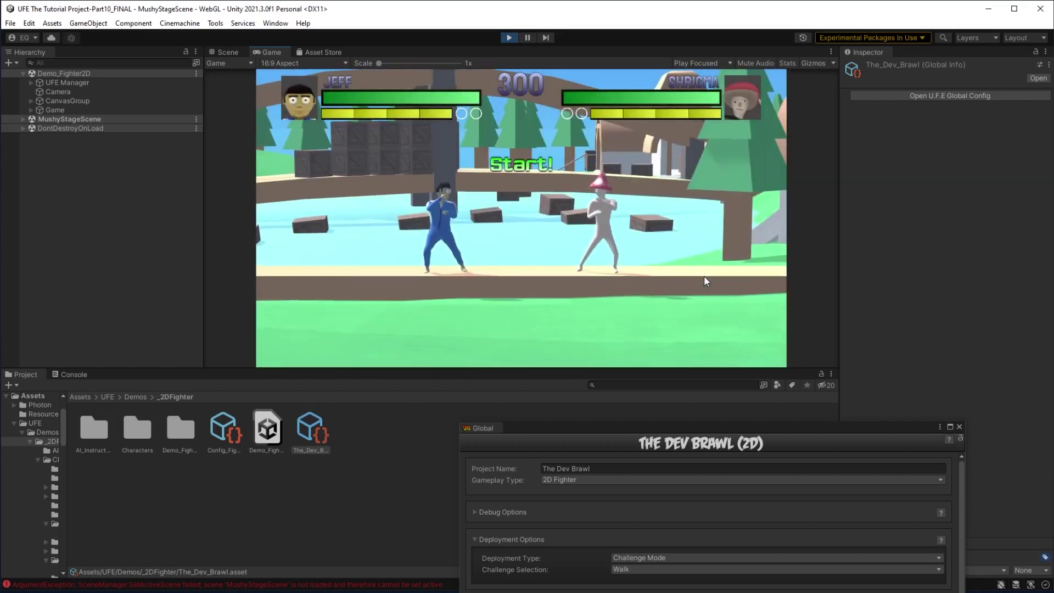
key(t)
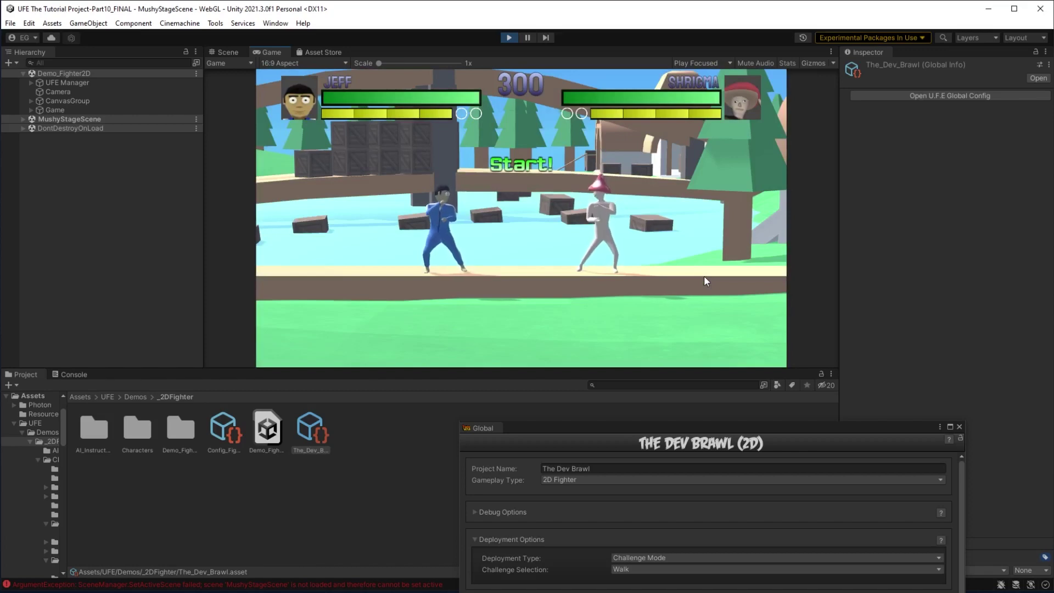
key(ctrl+p)
drag(639, 430, 464, 105)
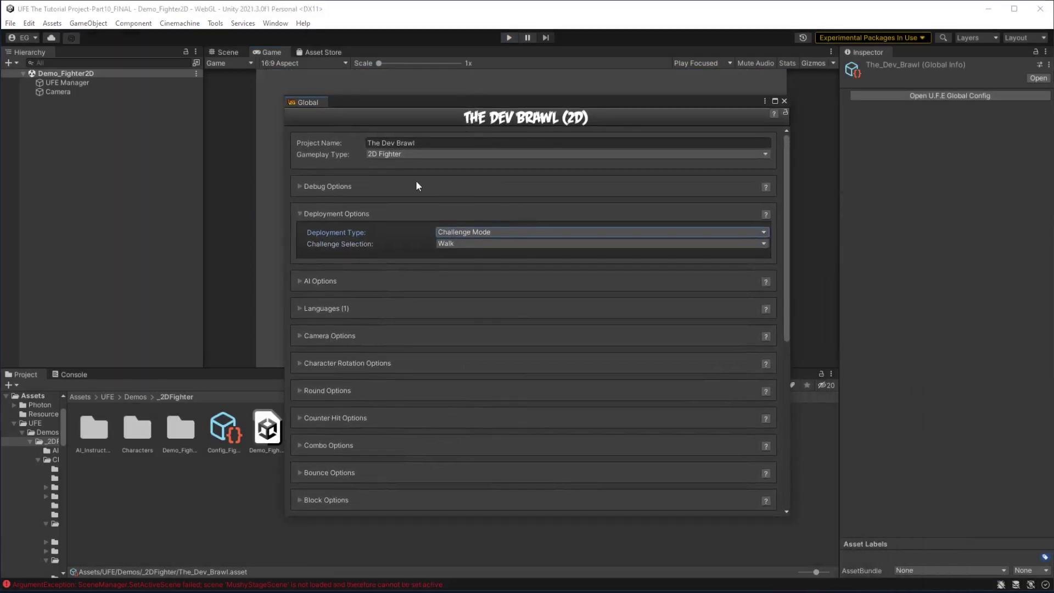
Choose Versus Mode in the Deployment Type dropdown of Deployment Options
click(504, 231)
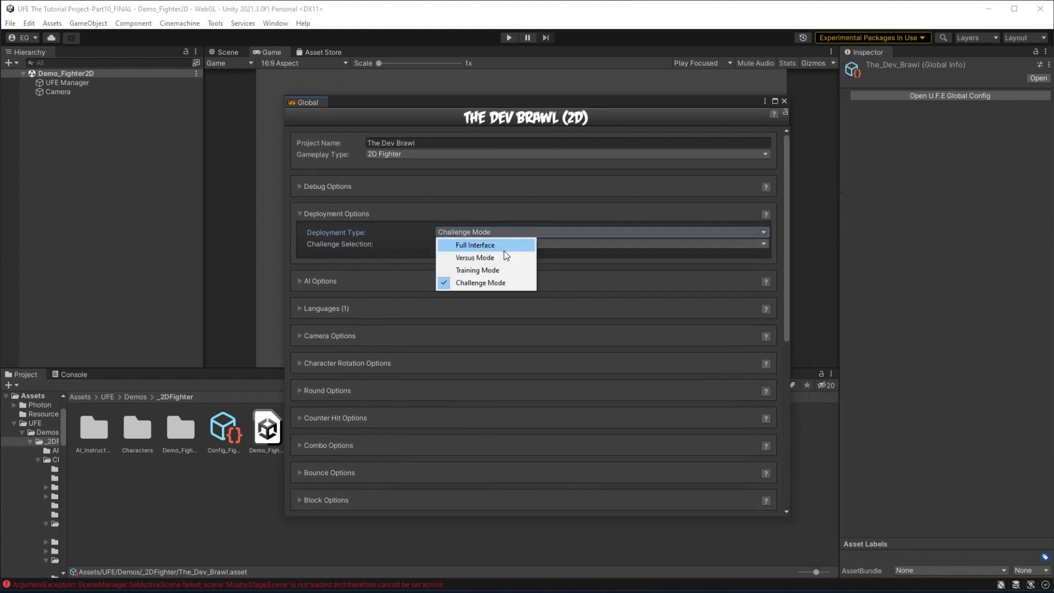
click(502, 258)
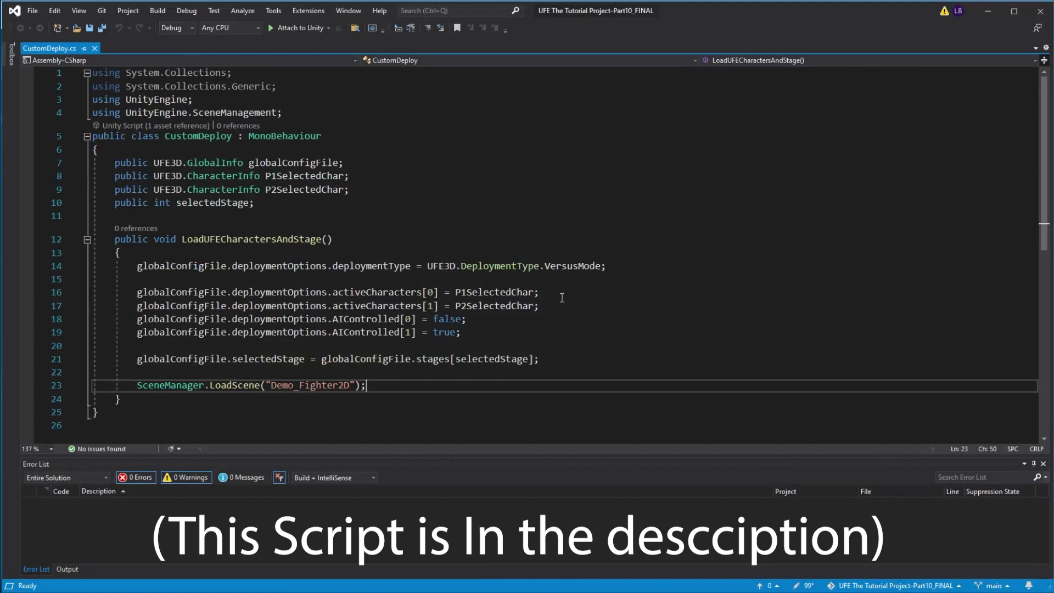
drag(559, 310, 117, 297)
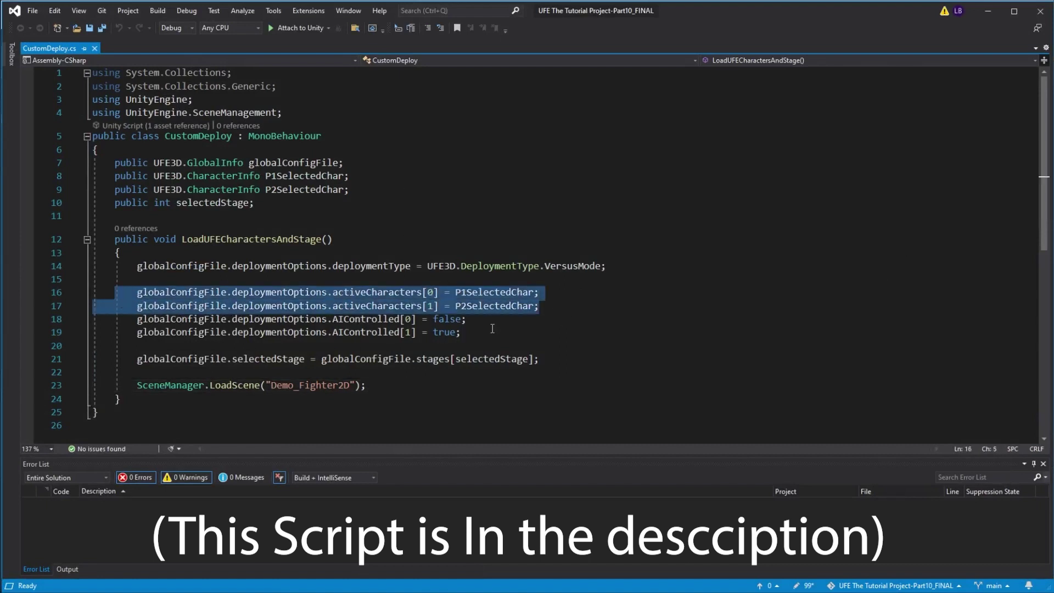
drag(495, 329, 114, 322)
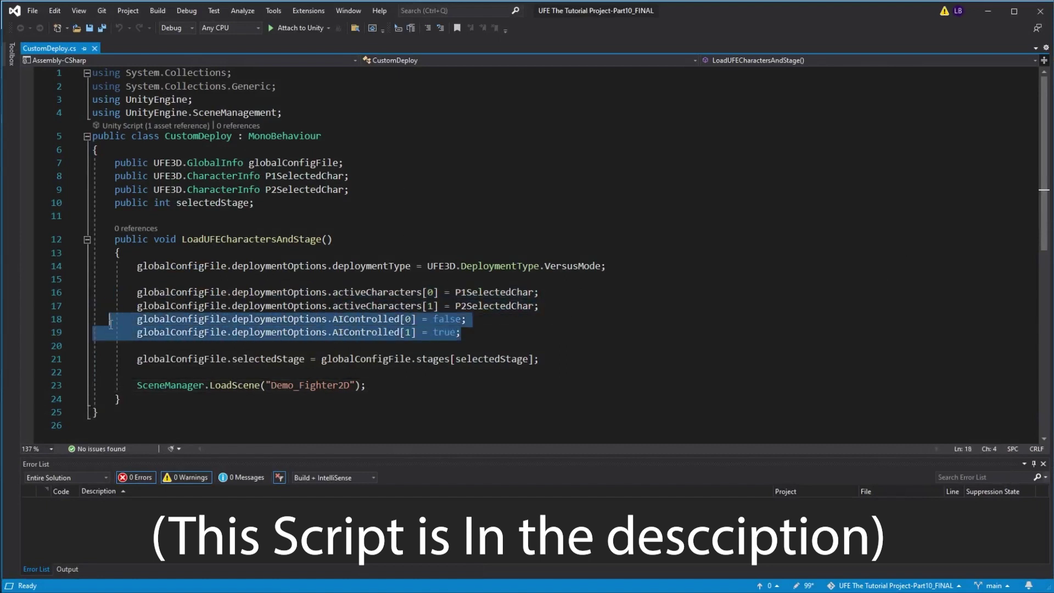
drag(616, 360, 110, 346)
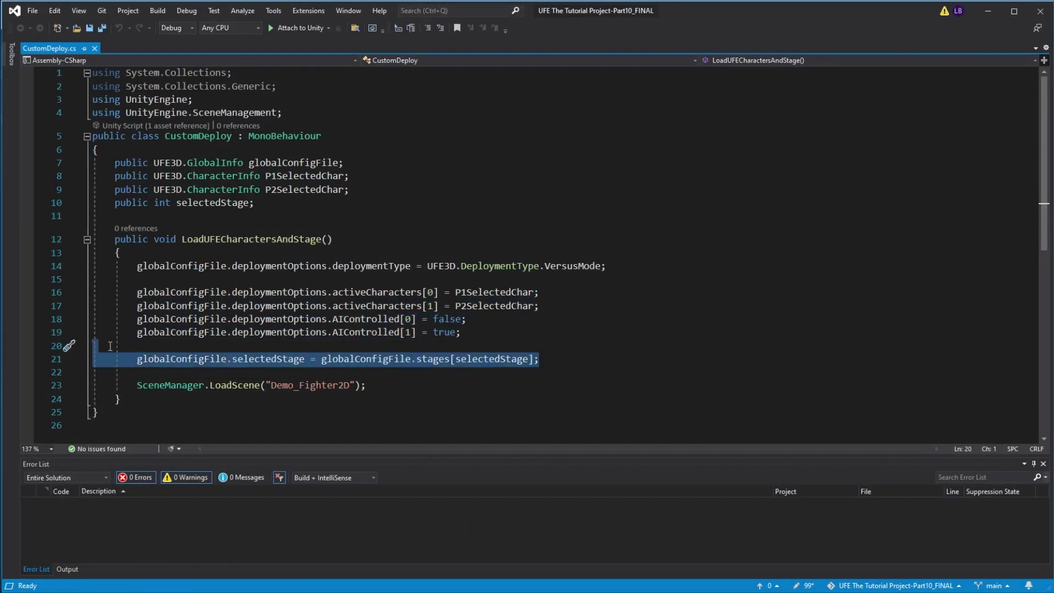
click(692, 242)
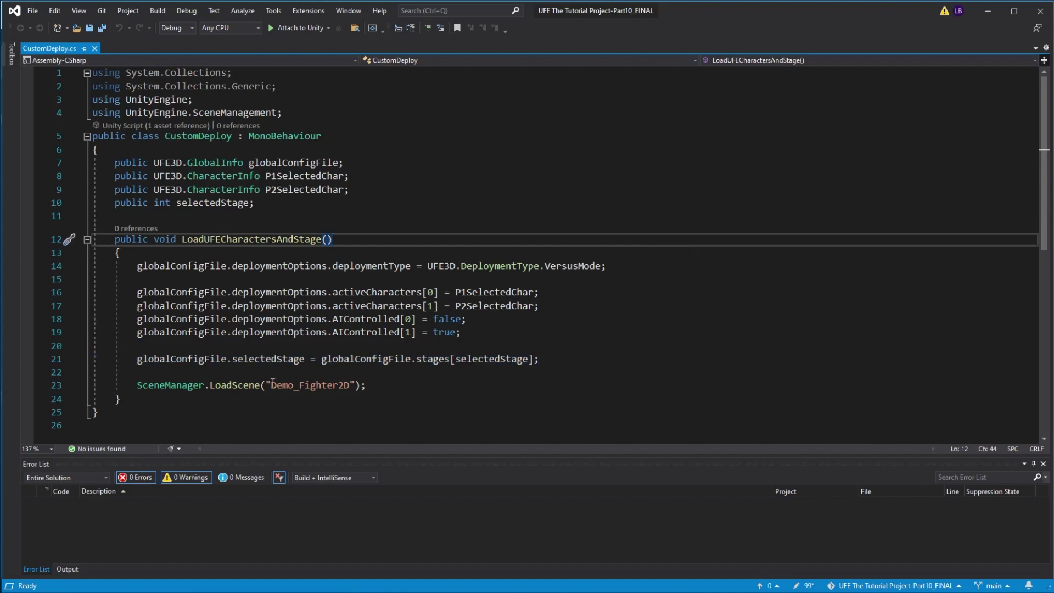
drag(132, 386, 402, 380)
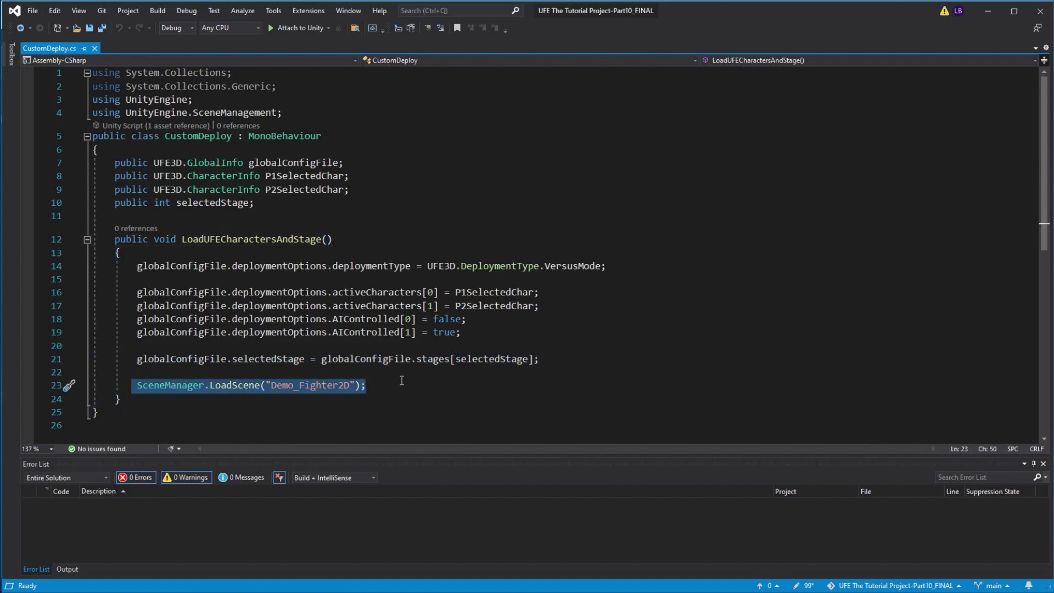
Back in Unity, start a custom match and fight the opponent with attacks, guards and jumps
click(987, 10)
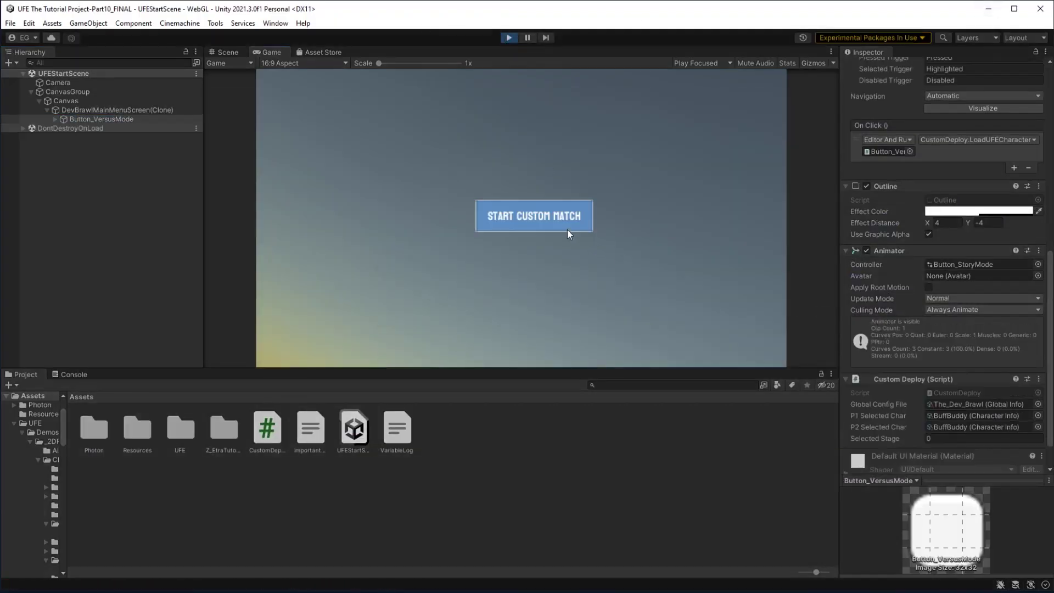
click(568, 228)
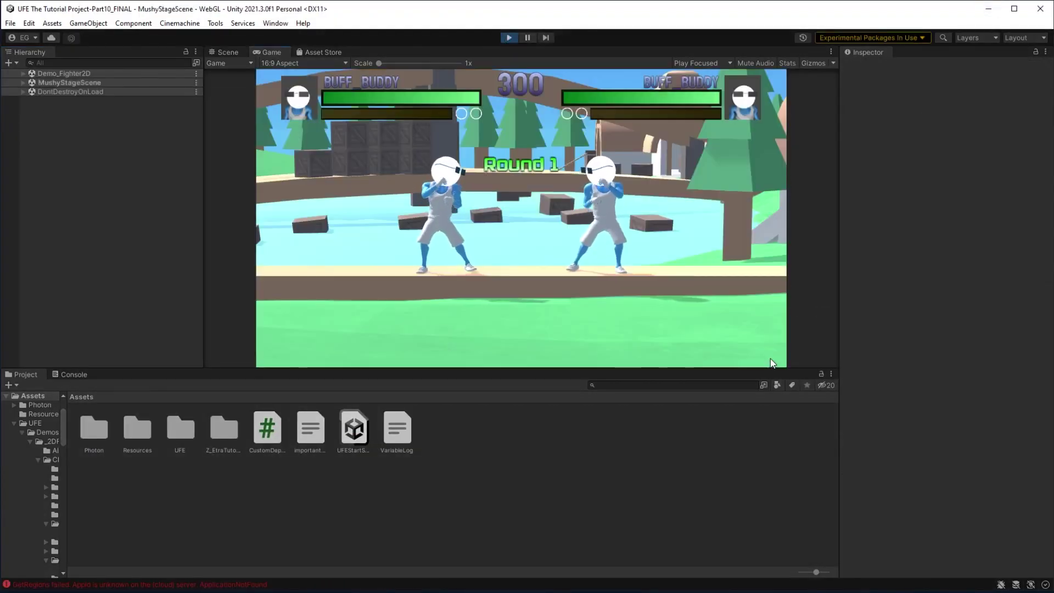
key(Right)
key(z)
key(z)
key(z)
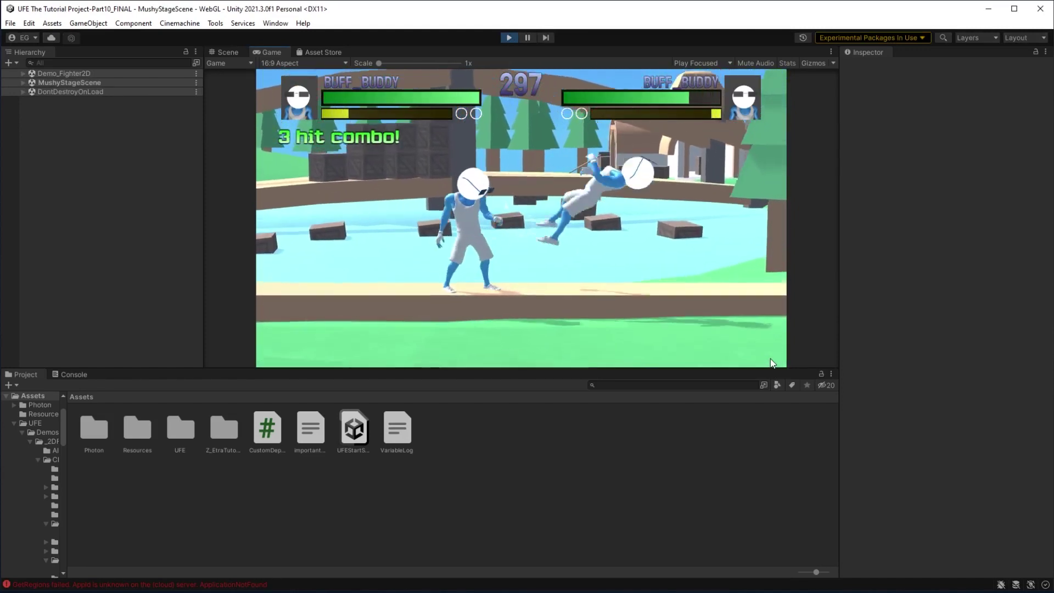
key(Left)
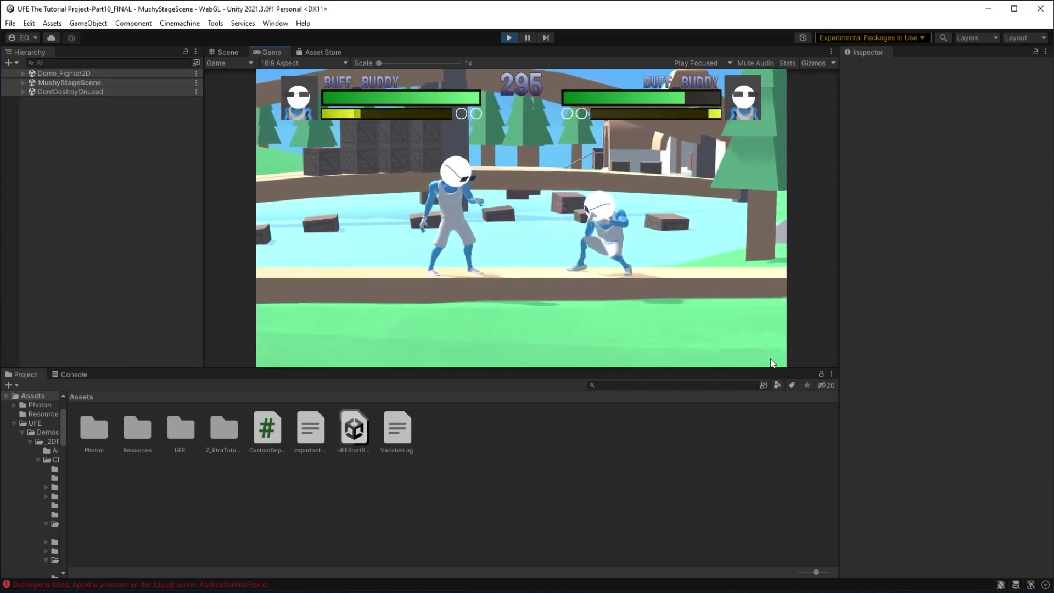
key(Up)
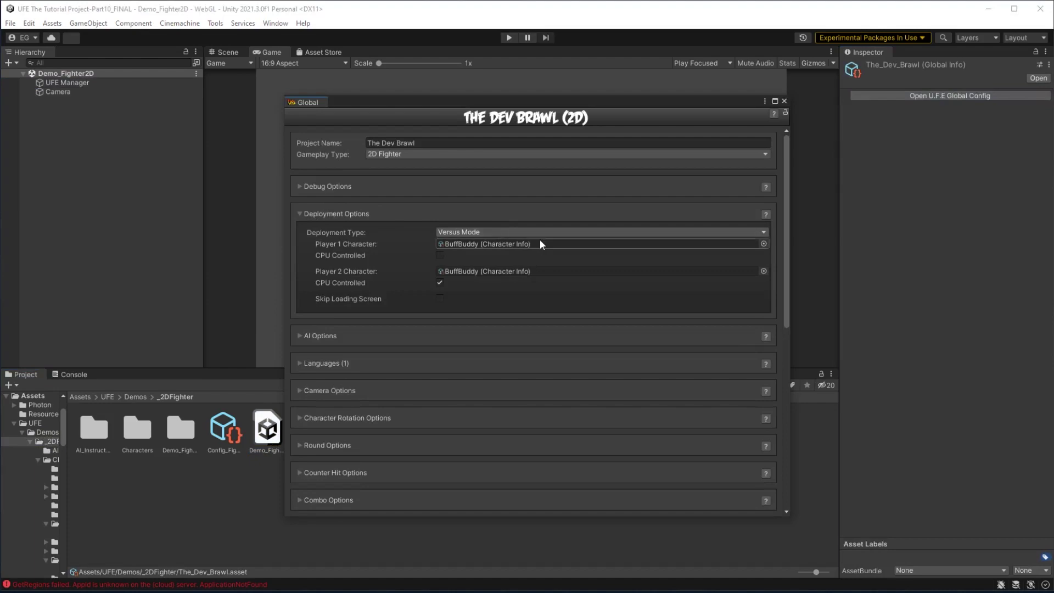
Choose Full Interface in the Deployment Type dropdown
click(549, 231)
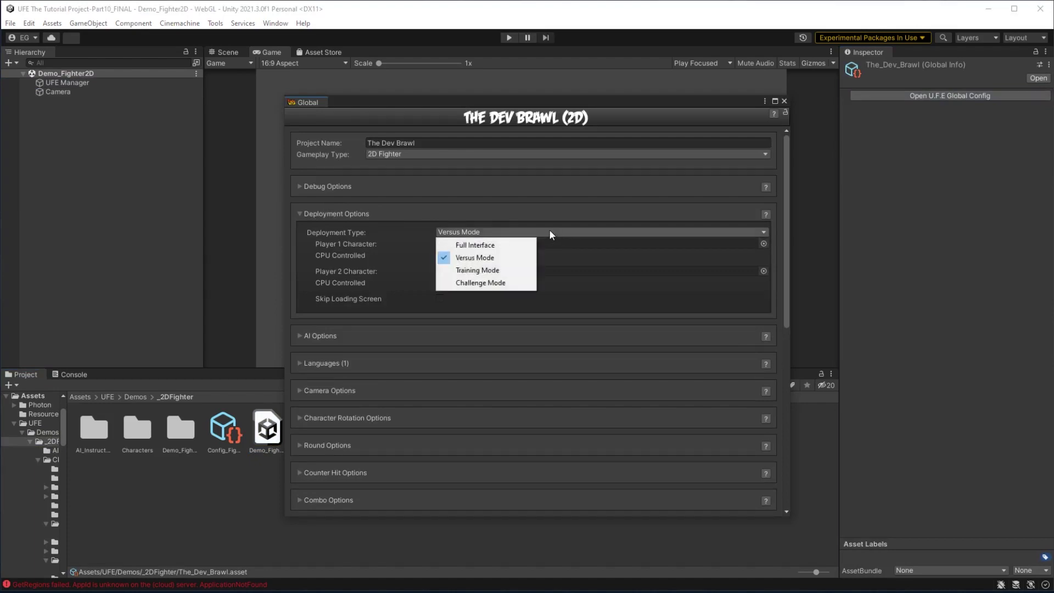
click(509, 245)
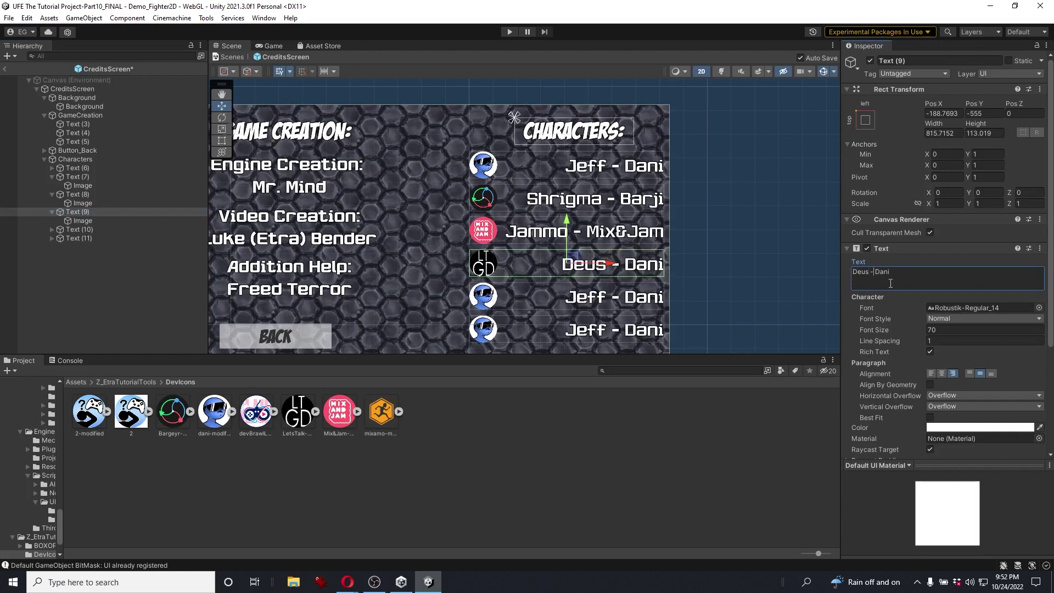
Change Text (9) to 'Deus-Let's Talk Game Design' with font size 40
key(BackSpace)
key(BackSpace)
key(BackSpace)
key(BackSpace)
key(BackSpace)
key(BackSpace)
key(BackSpace)
text(-Let's Talk GD)
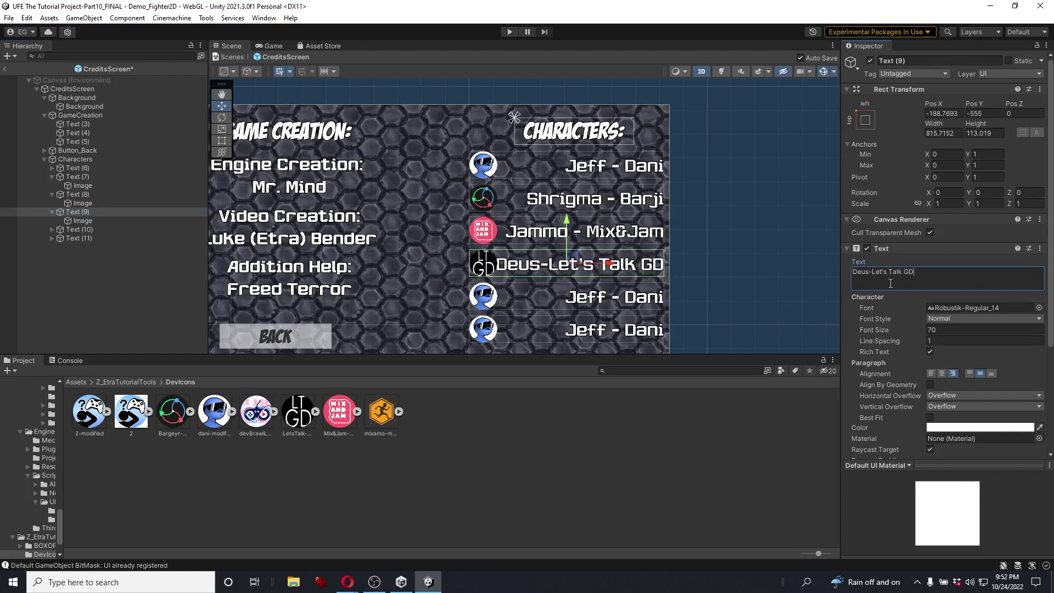
key(BackSpace)
text(ame Design)
click(933, 329)
text(40)
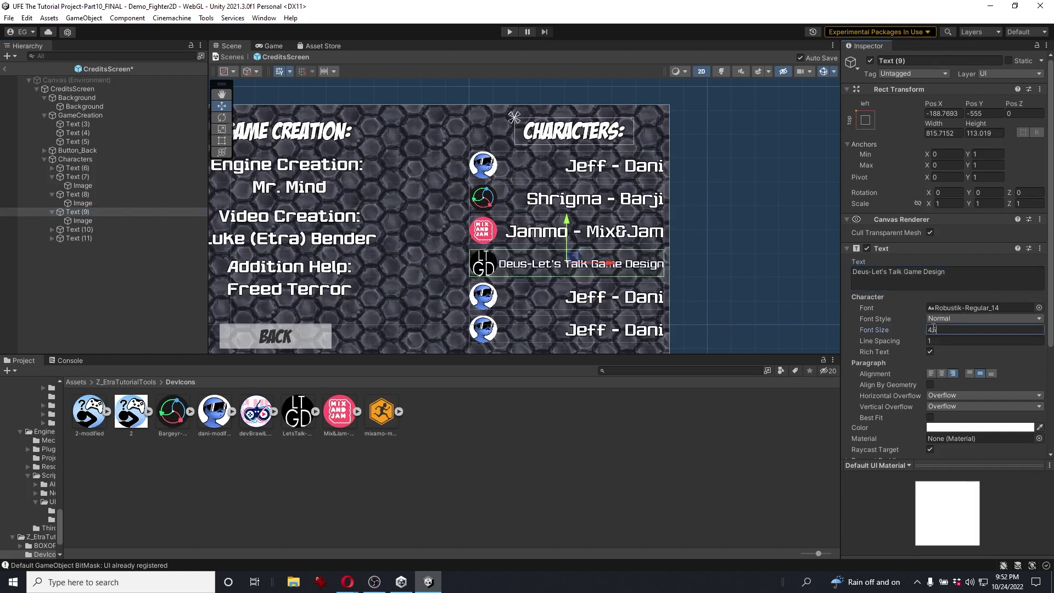
Move Text (11) above Text (10) and change its credit to 'Y-Bot - Mixamo'
scroll(499, 323, up, 2)
drag(73, 238, 73, 226)
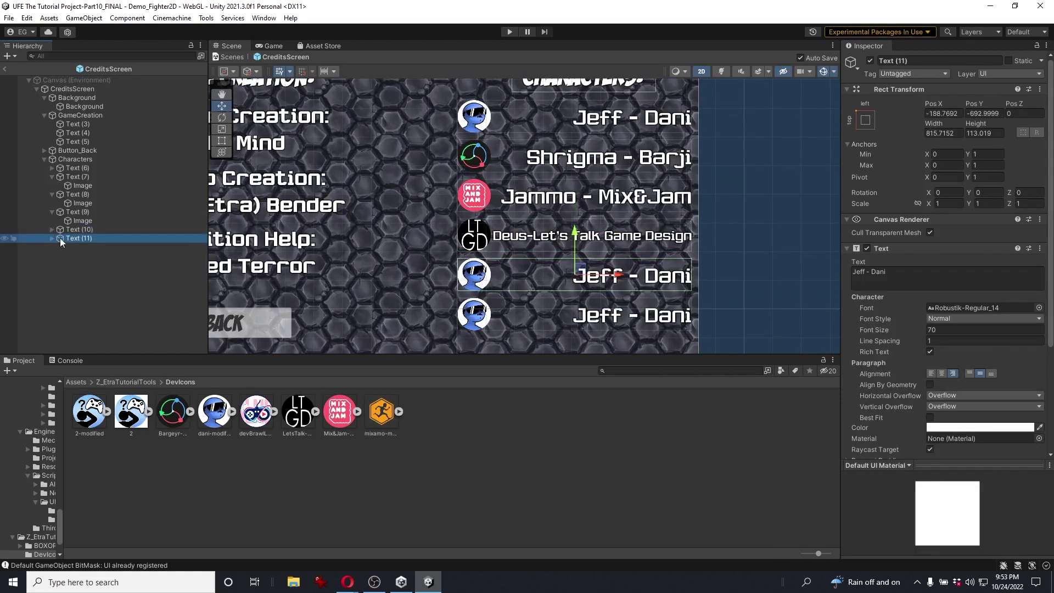
click(878, 272)
key(BackSpace)
key(BackSpace)
key(BackSpace)
key(BackSpace)
key(BackSpace)
key(BackSpace)
key(BackSpace)
key(BackSpace)
key(BackSpace)
text(Y-Bot -)
key(Delete)
key(Delete)
text(Mixamo)
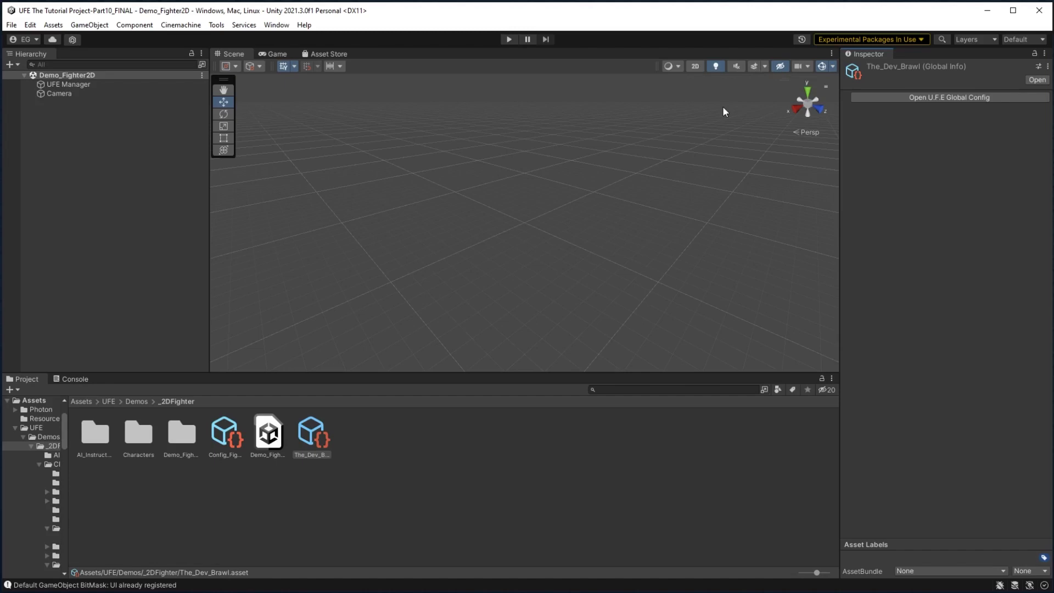
Run the game, open Project Settings, preview Medium and Low quality, then stop playing
click(506, 39)
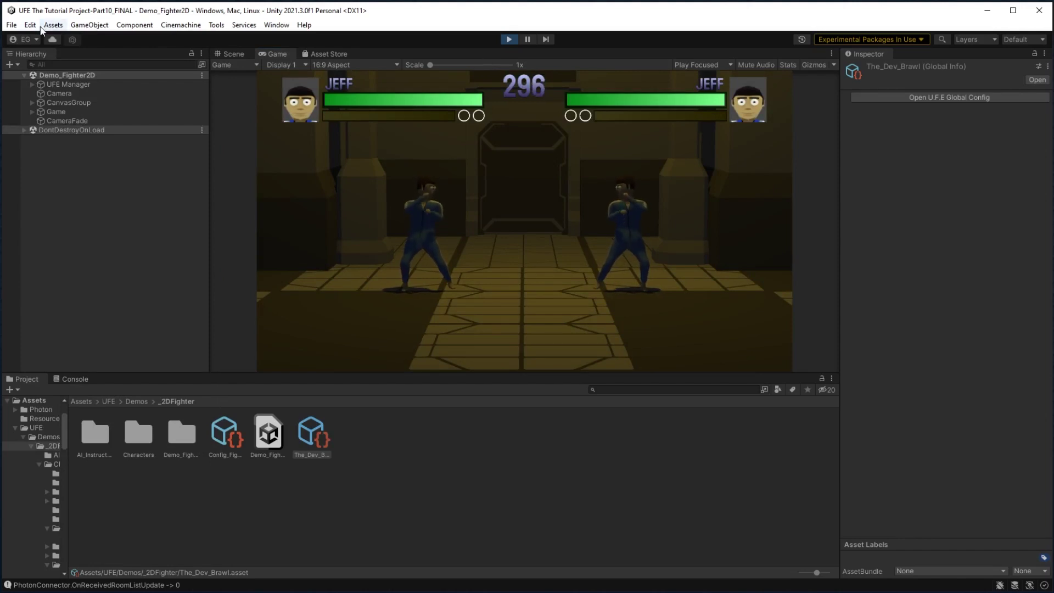
click(32, 25)
click(80, 389)
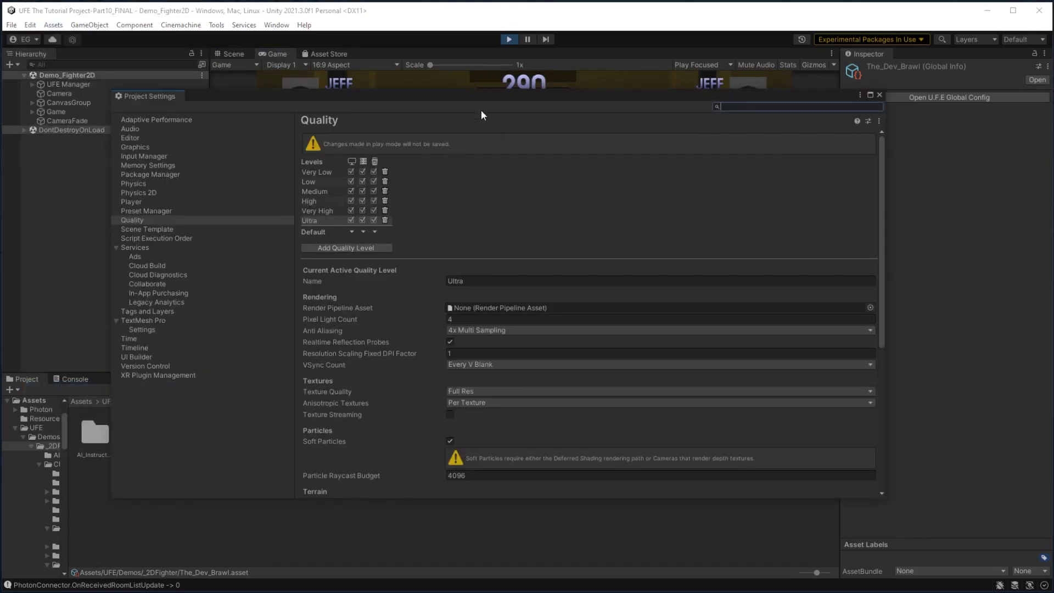
drag(504, 106, 724, 362)
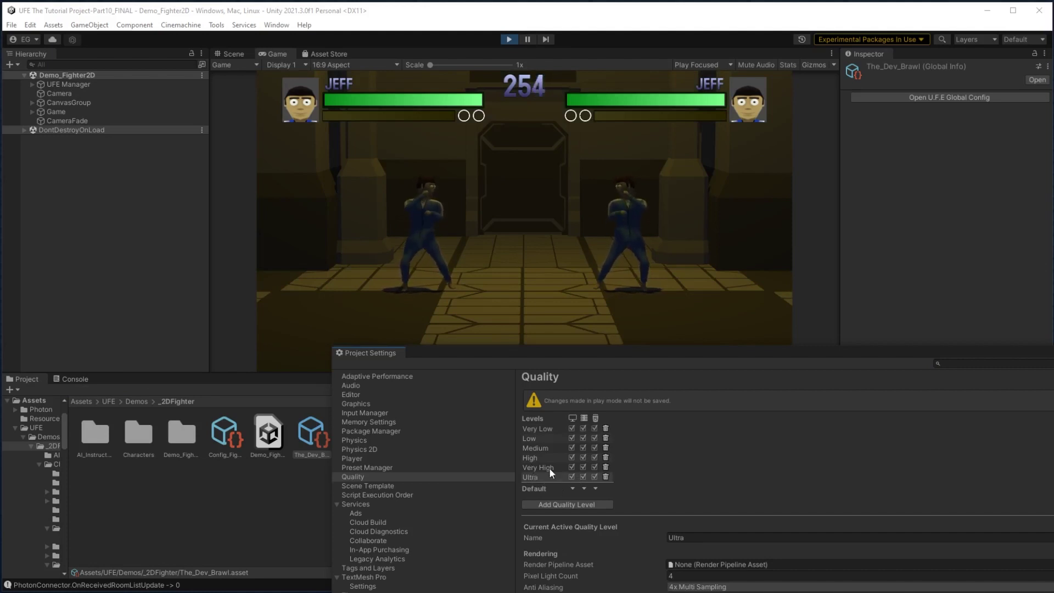
click(545, 447)
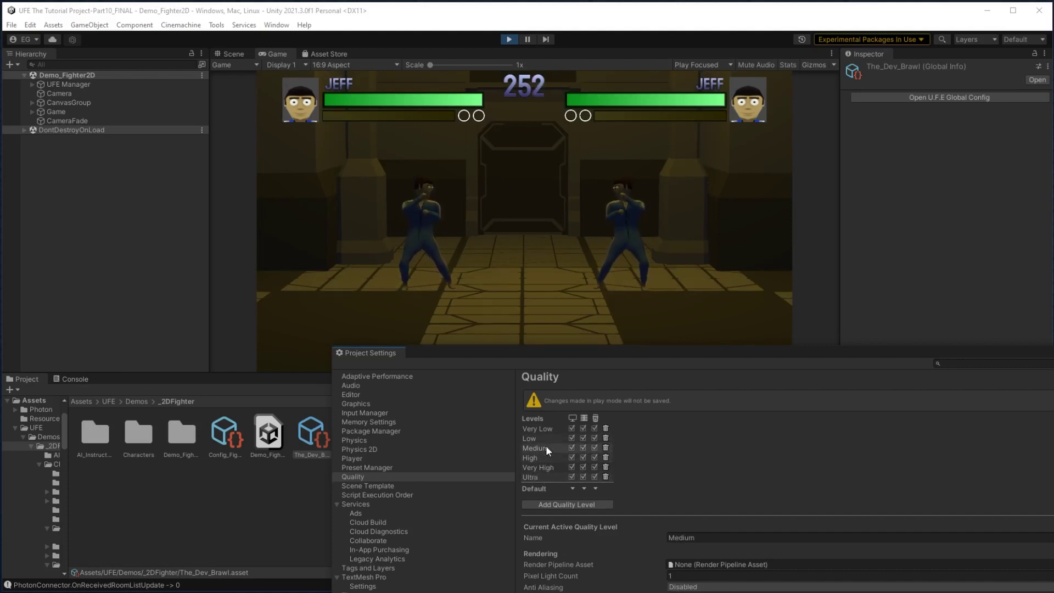
click(546, 439)
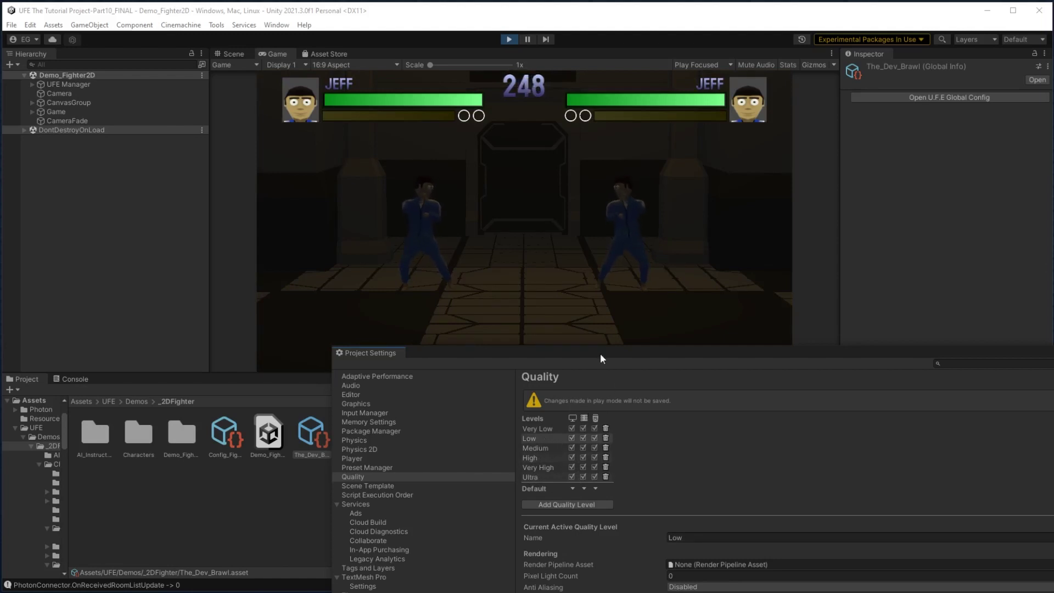
key(ctrl+p)
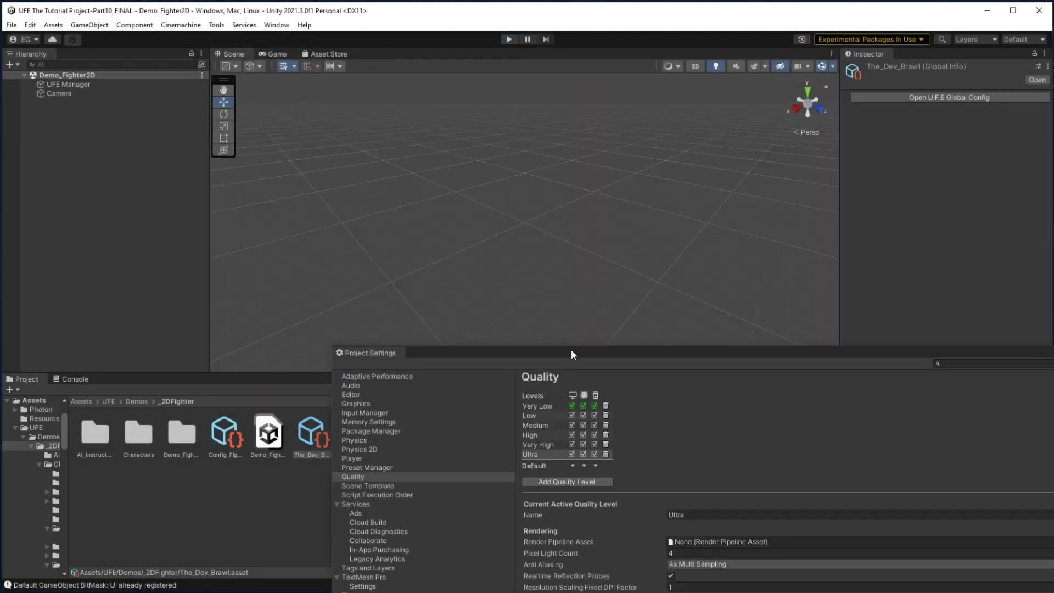
Centre the Project Settings window and set the desktop column's Default quality to Ultra
drag(571, 350, 458, 128)
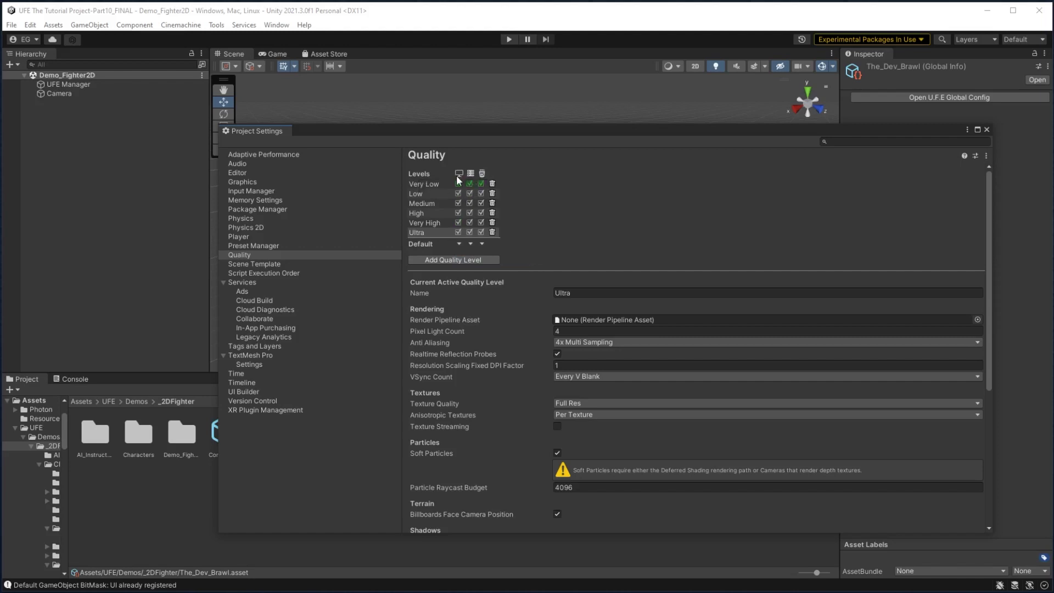
click(458, 243)
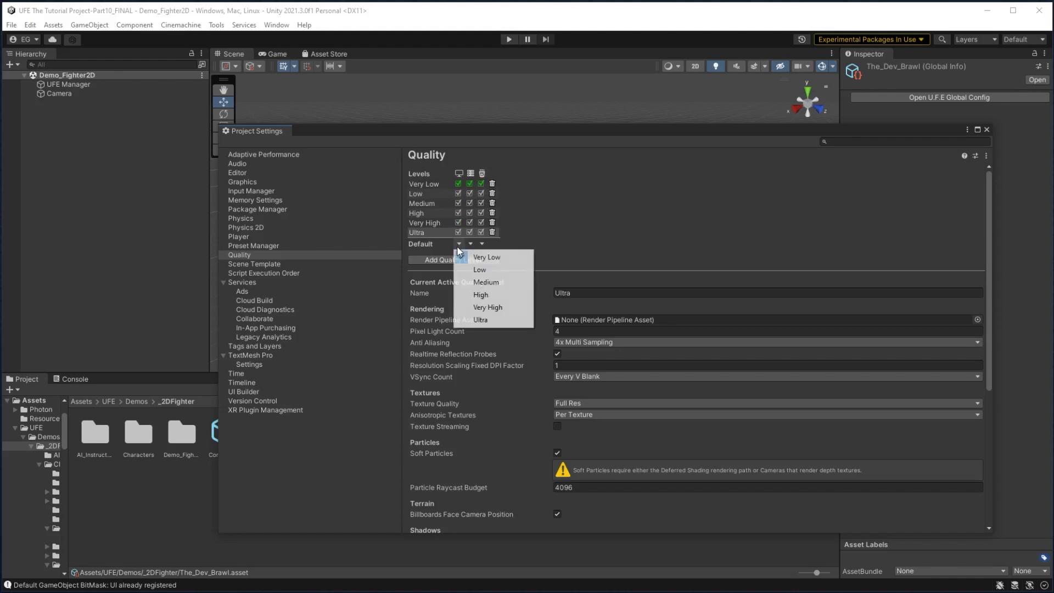
click(469, 321)
On the Player page, set the Product Name to 'The Dev Brawl Beta'
click(305, 238)
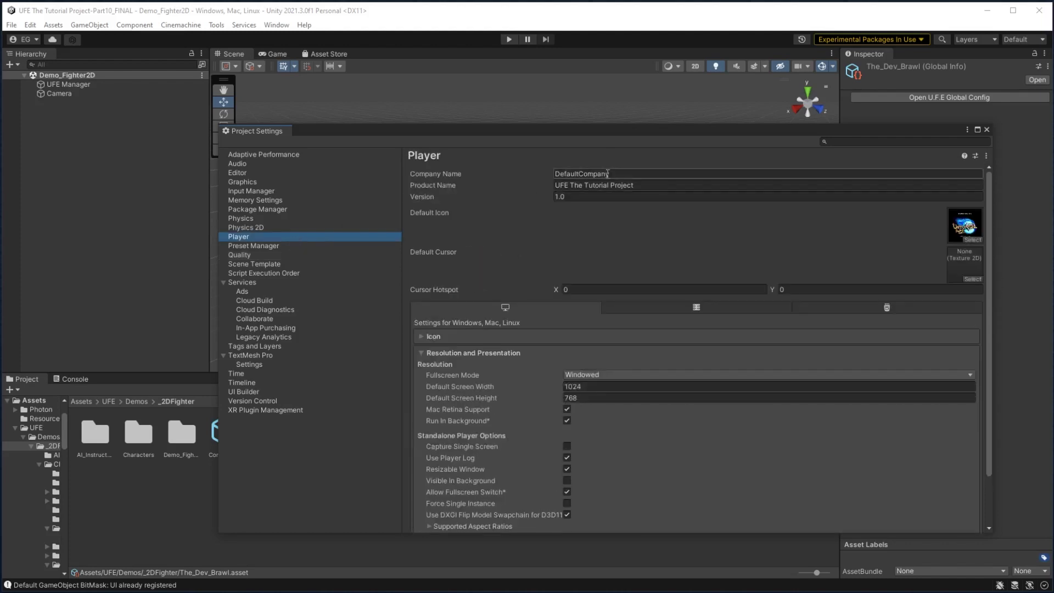
drag(590, 129, 552, 124)
click(585, 180)
text(The Dev B)
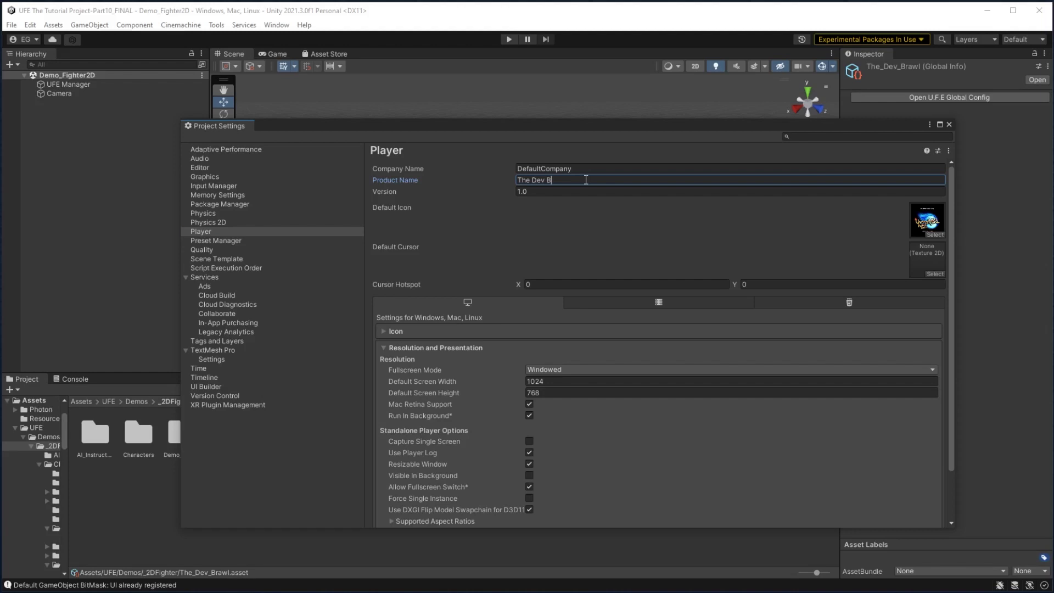
text(rawl Beta)
Set the gamepad texture as the Default Icon
click(938, 235)
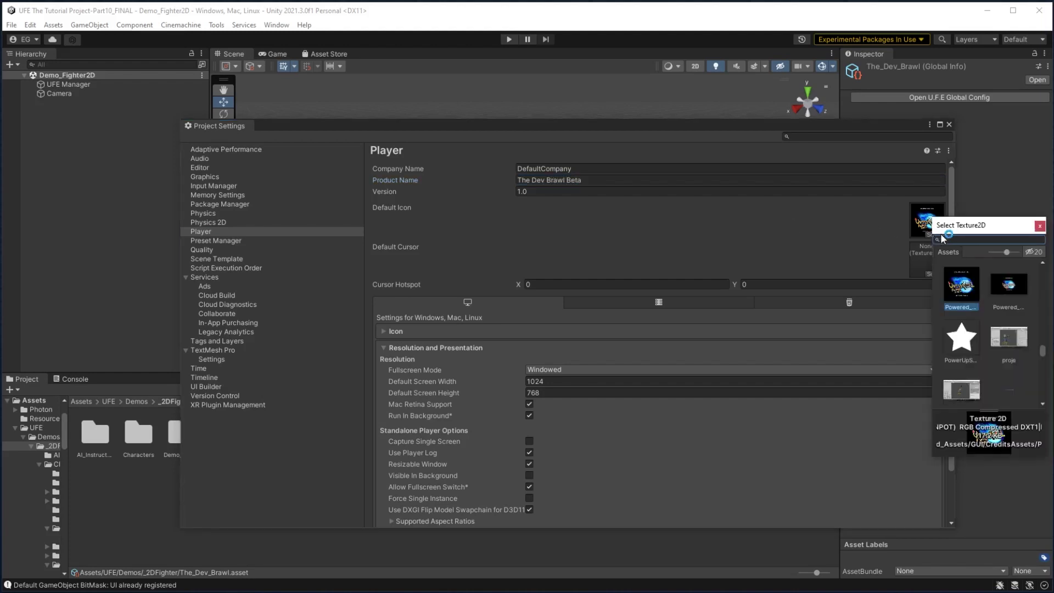
scroll(972, 329, down, 3)
double_click(969, 337)
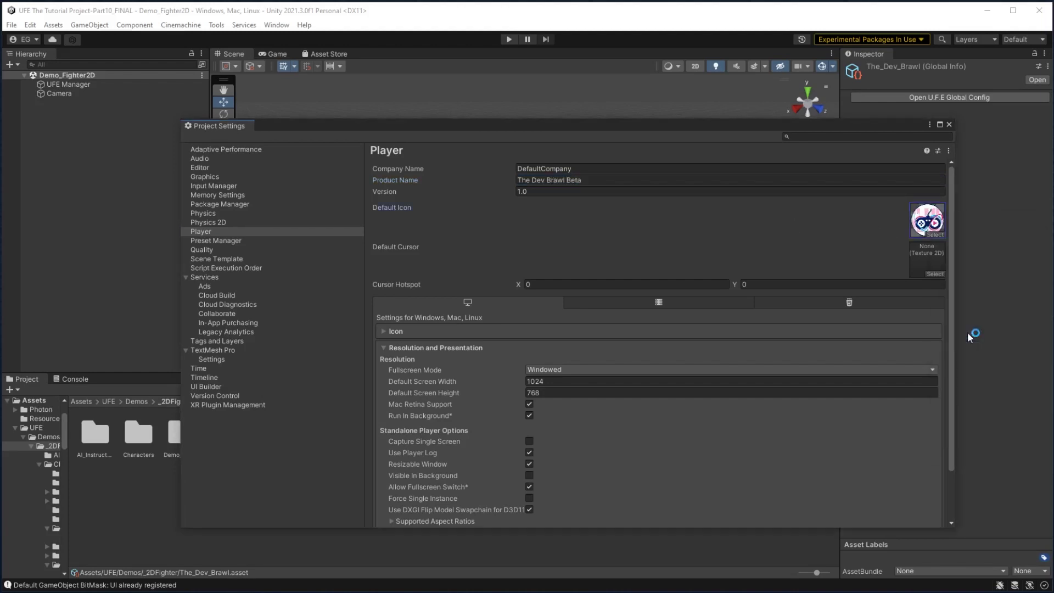
Set Fullscreen Mode to Maximized Window and close Project Settings
scroll(626, 317, down, 2)
scroll(557, 367, down, 1)
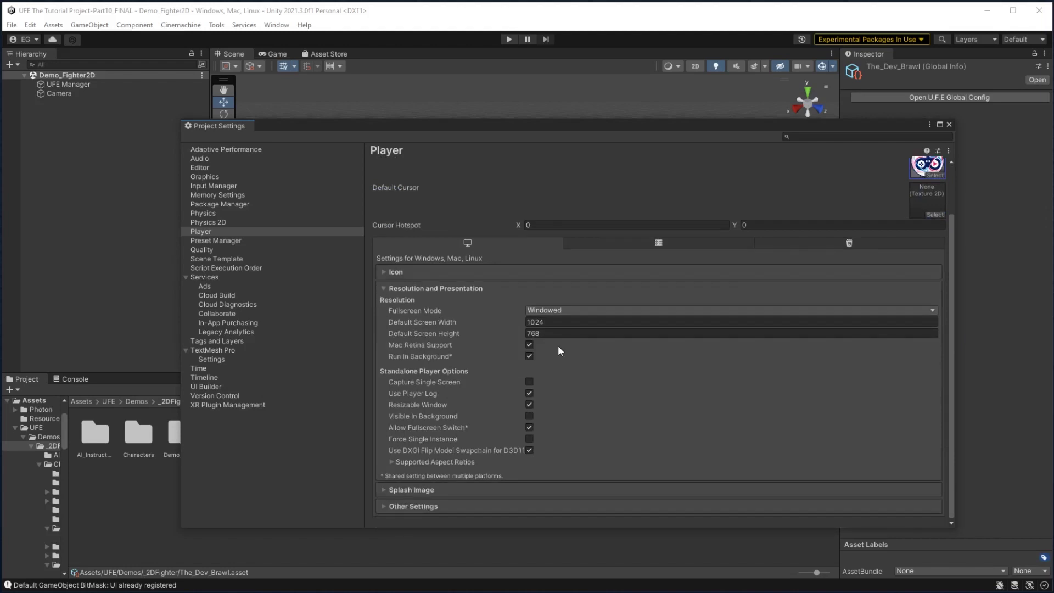
click(542, 310)
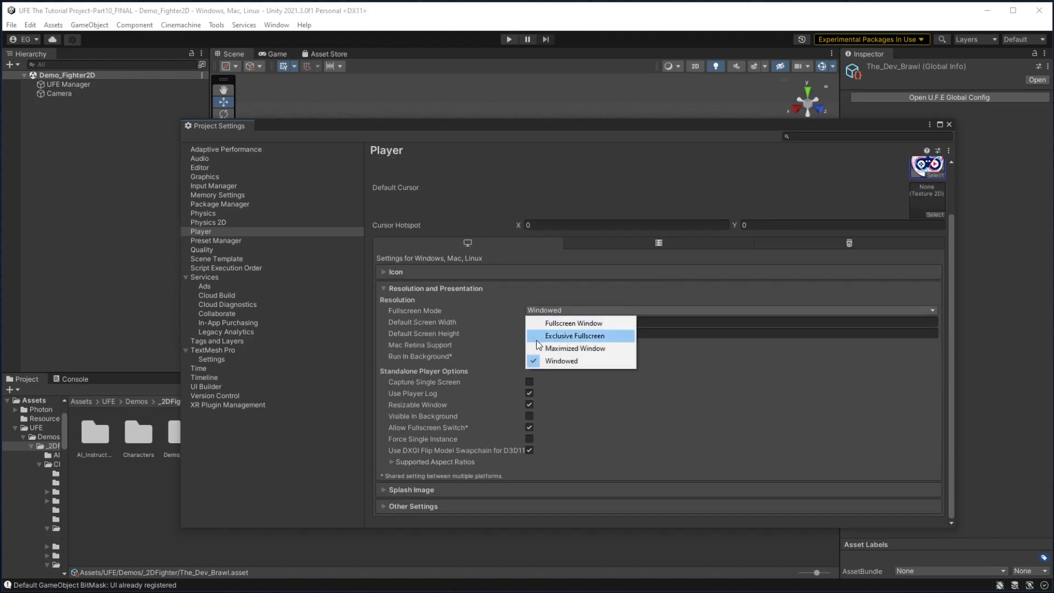
click(535, 346)
click(948, 124)
Search the project assets for 'mushy' and open MushyStageScene
click(81, 401)
click(613, 390)
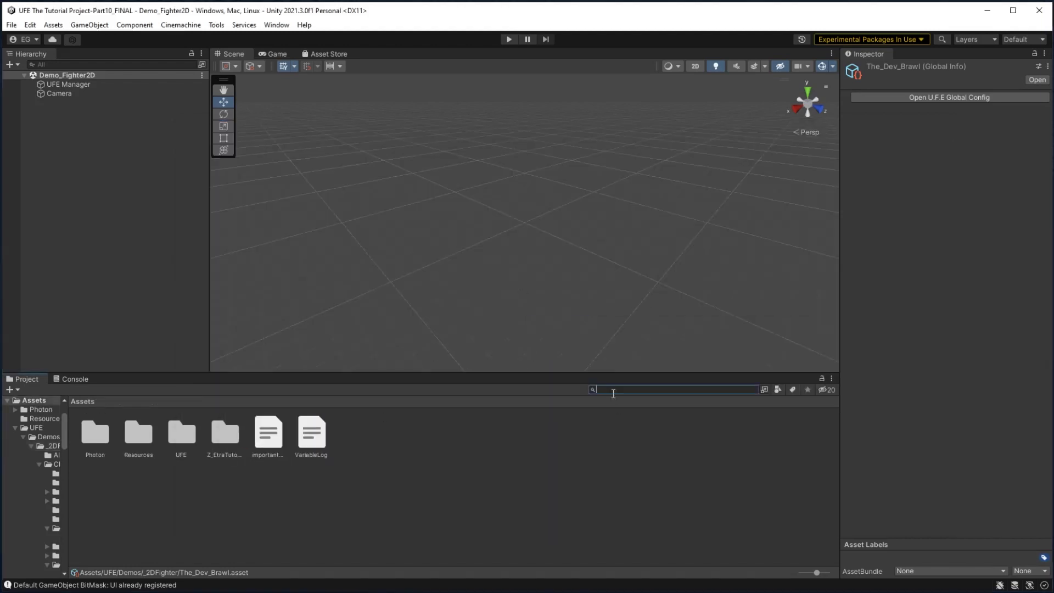
text(mushy)
double_click(311, 433)
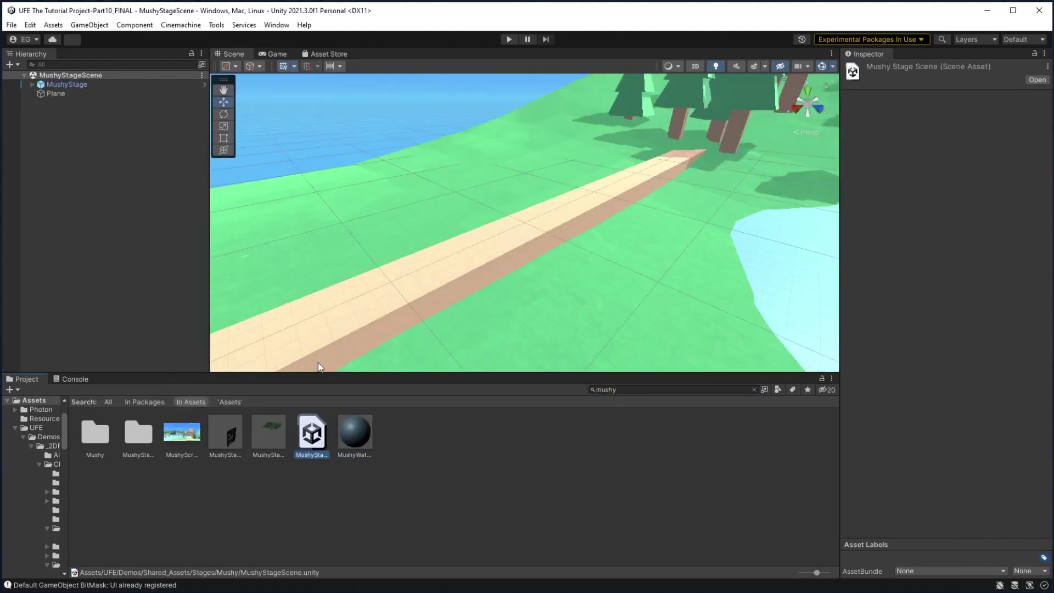
Generate lighting for the Mushy stage from the Lighting window
click(276, 24)
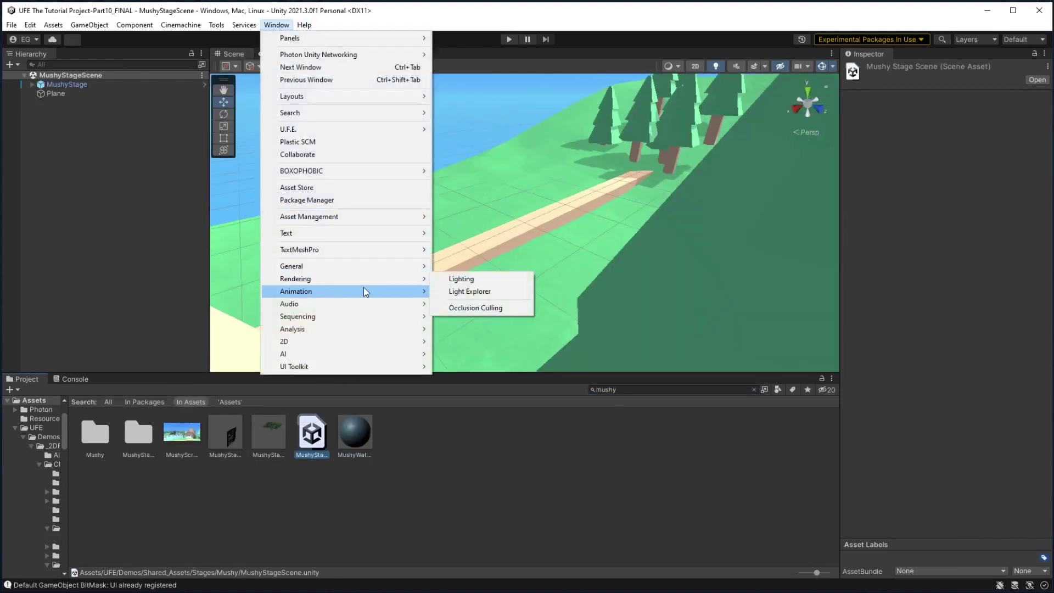
click(456, 277)
click(764, 459)
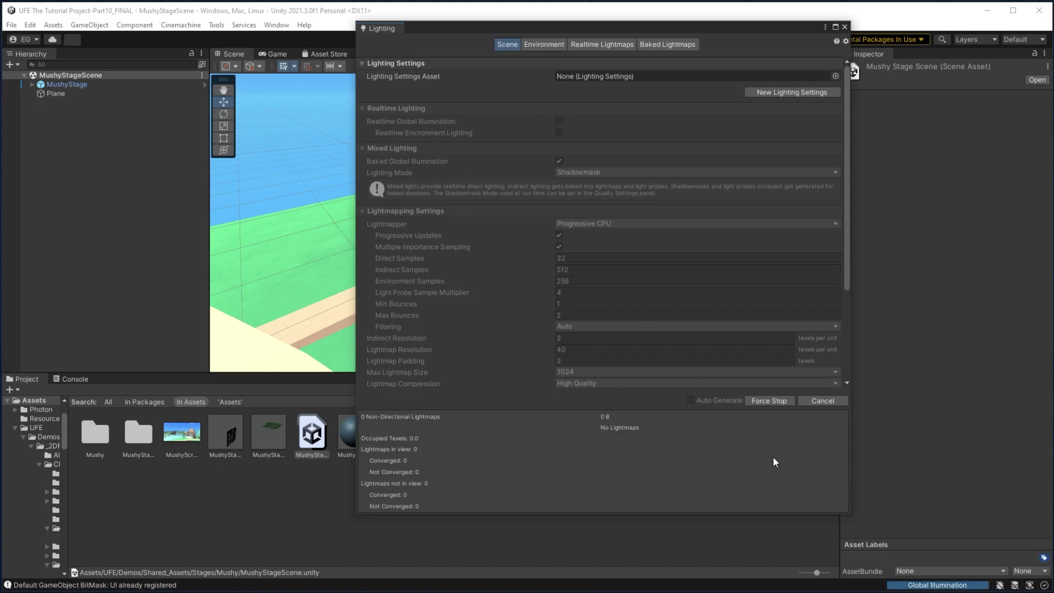
drag(542, 33, 496, 238)
alt+drag(549, 165, 645, 257)
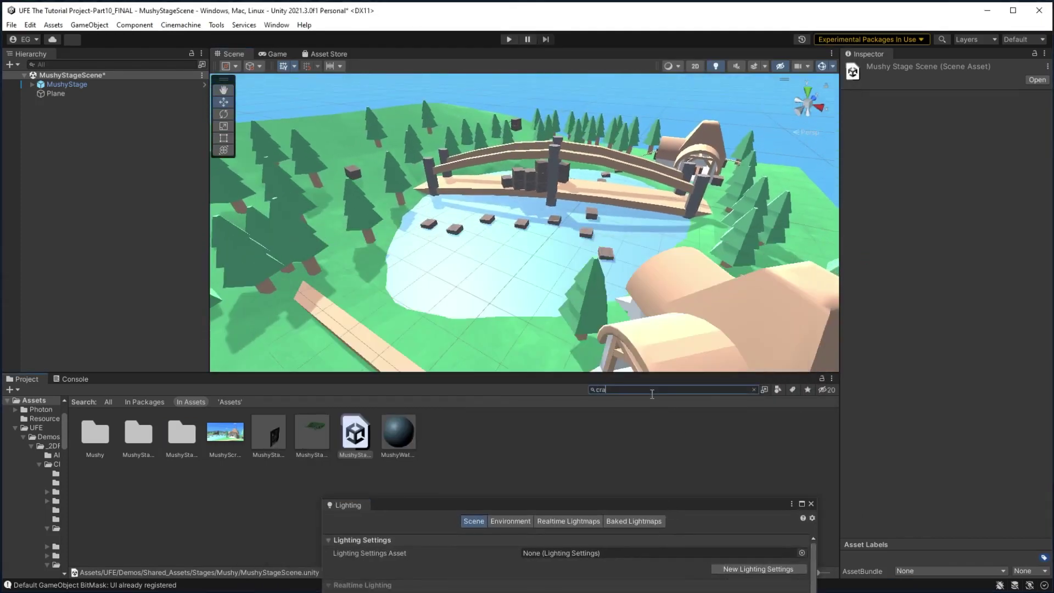
Open CrabGameScene, continuing past the unsaved-changes prompt, then close the Lighting window
click(312, 434)
drag(352, 504, 440, 497)
double_click(442, 434)
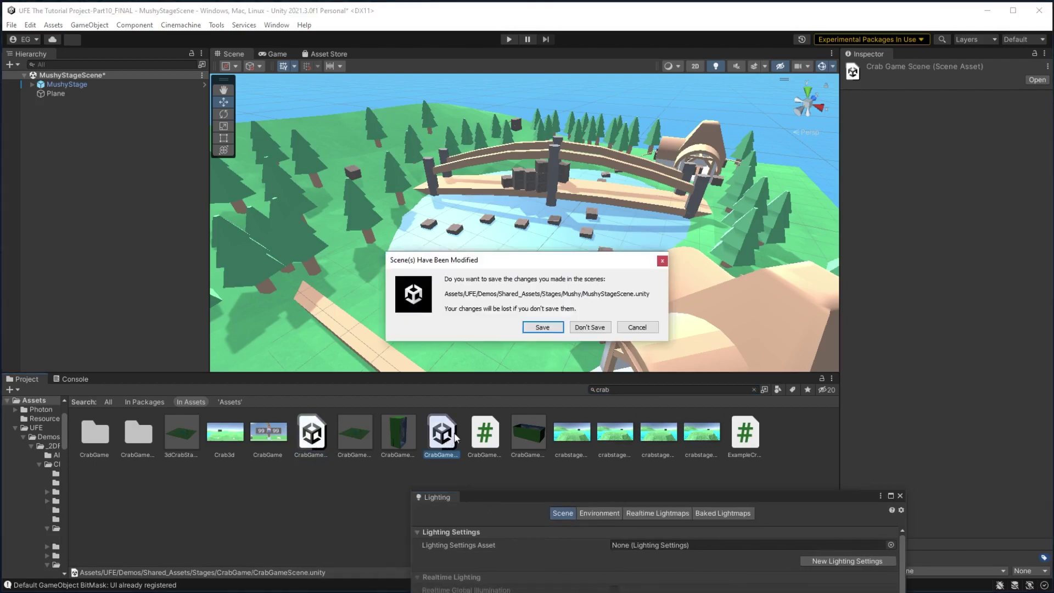
click(545, 332)
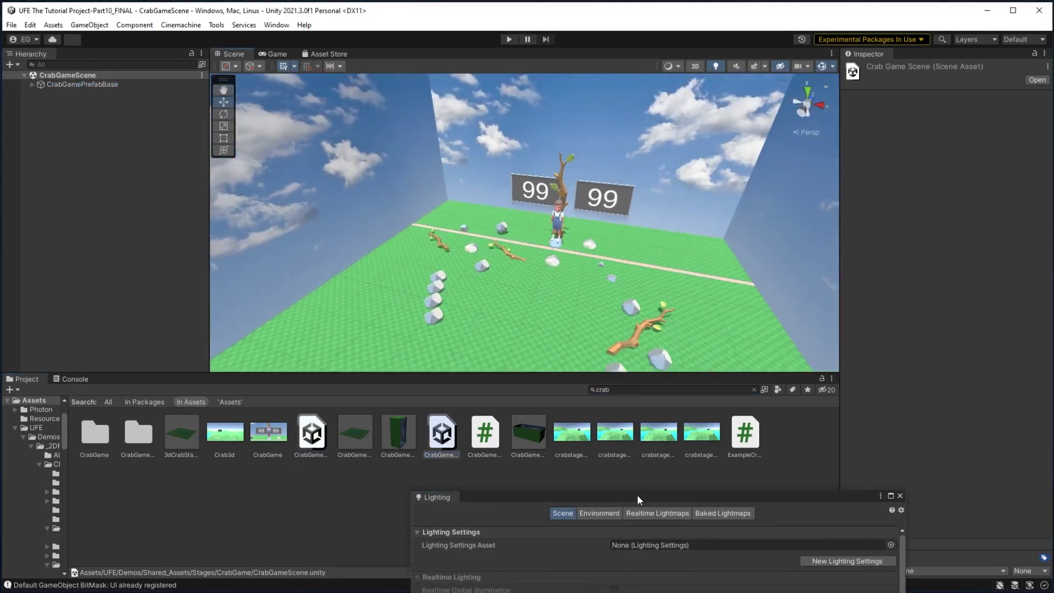
drag(636, 495, 483, 403)
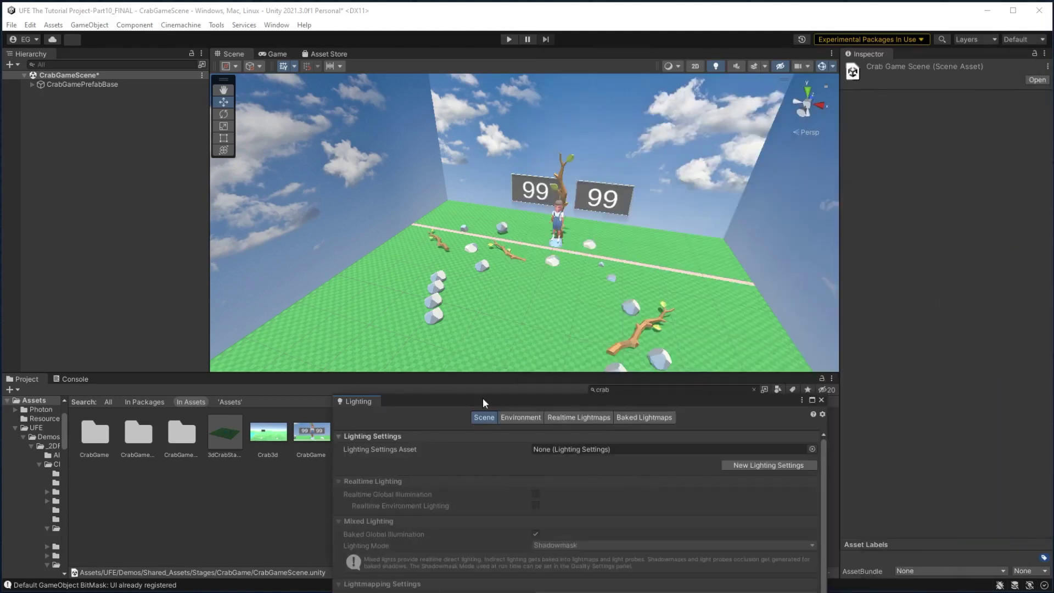
click(822, 401)
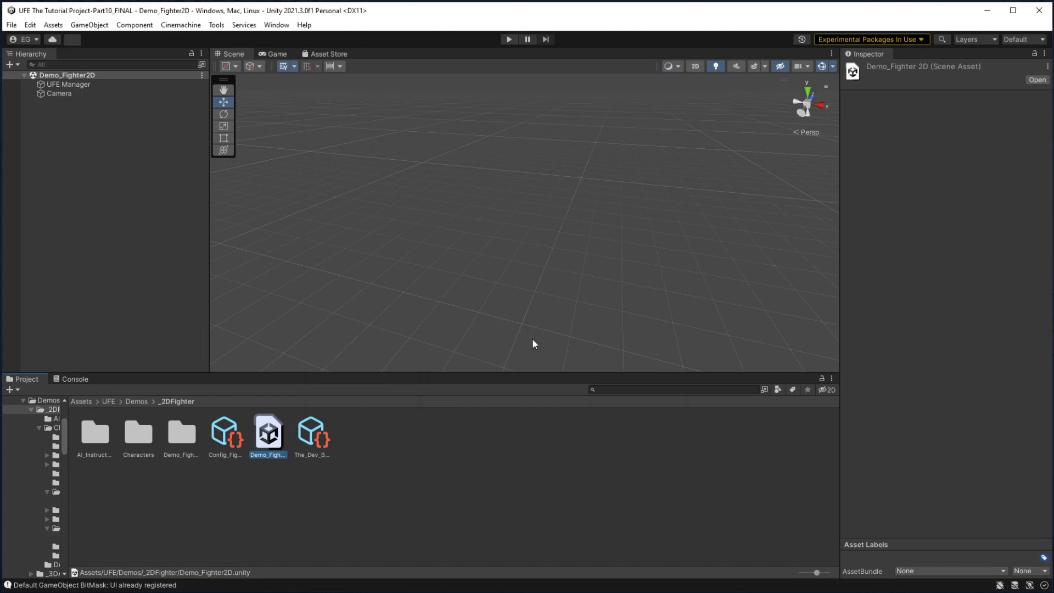
In Build Settings, add Demo_Fighter2D, CrabGameScene and MushyStageScene to Scenes In Build, Demo_Fighter2D first
click(11, 25)
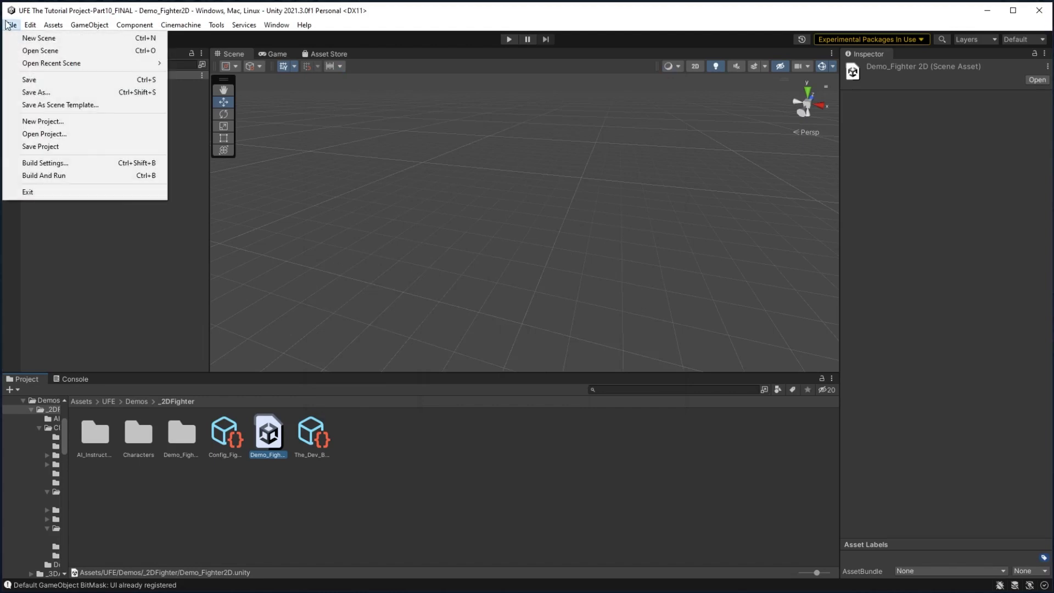
click(63, 163)
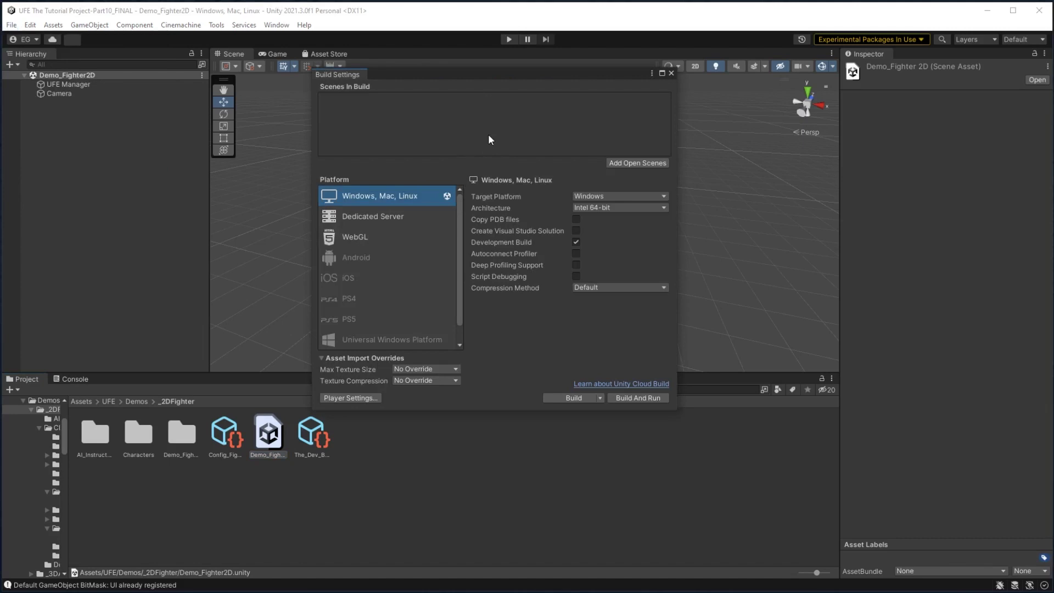
drag(505, 74, 532, 66)
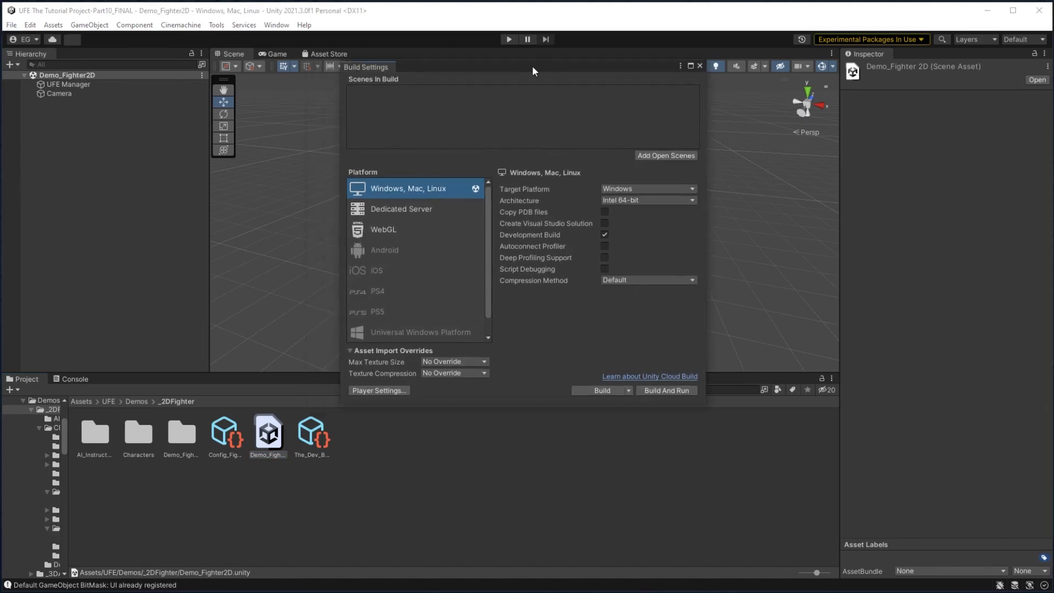
drag(263, 445, 495, 102)
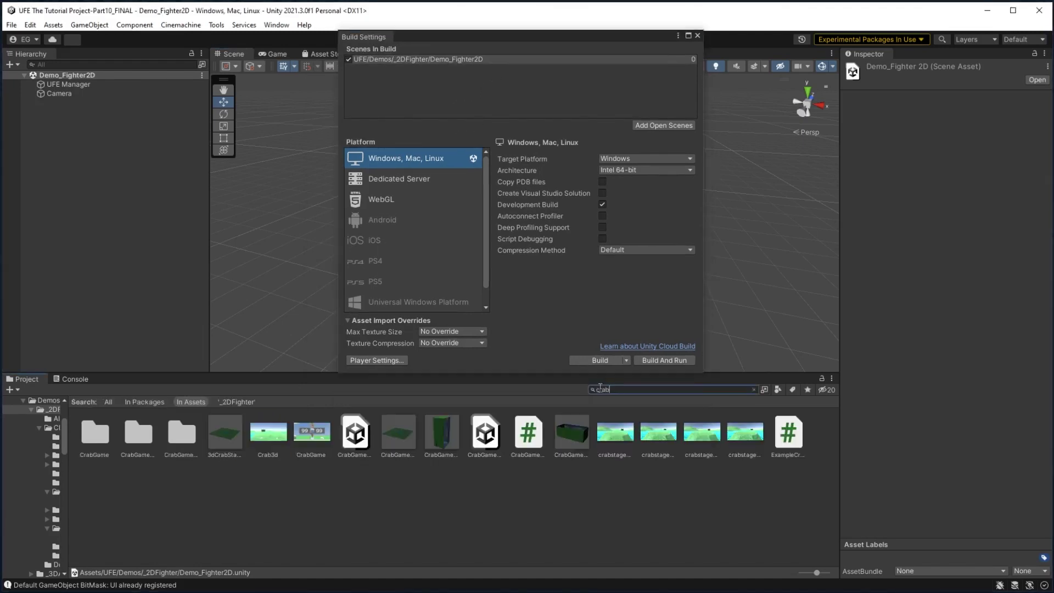
drag(485, 433, 448, 137)
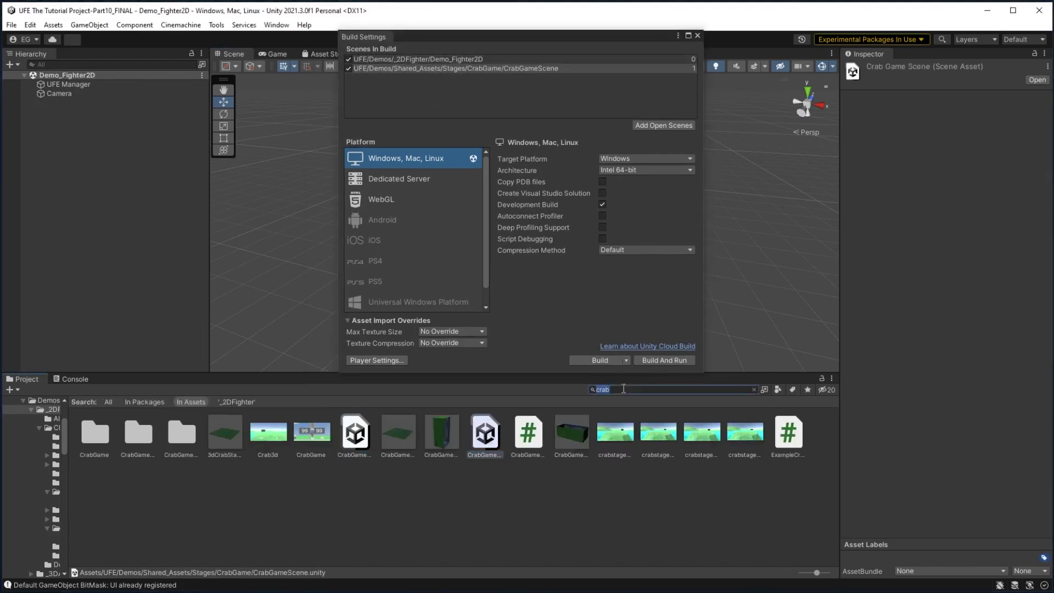
drag(355, 434, 400, 55)
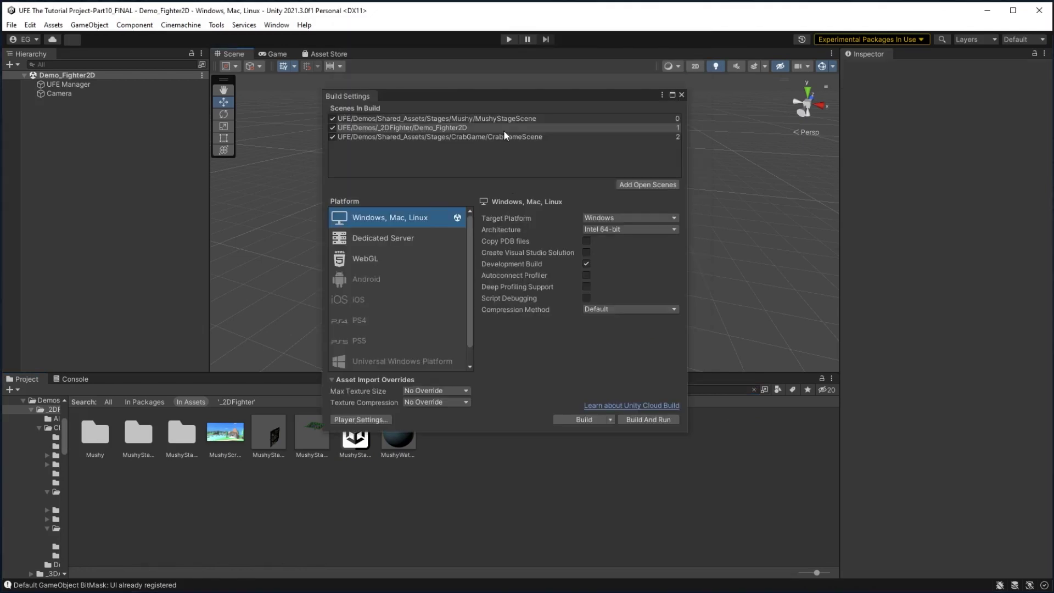
drag(502, 128, 505, 119)
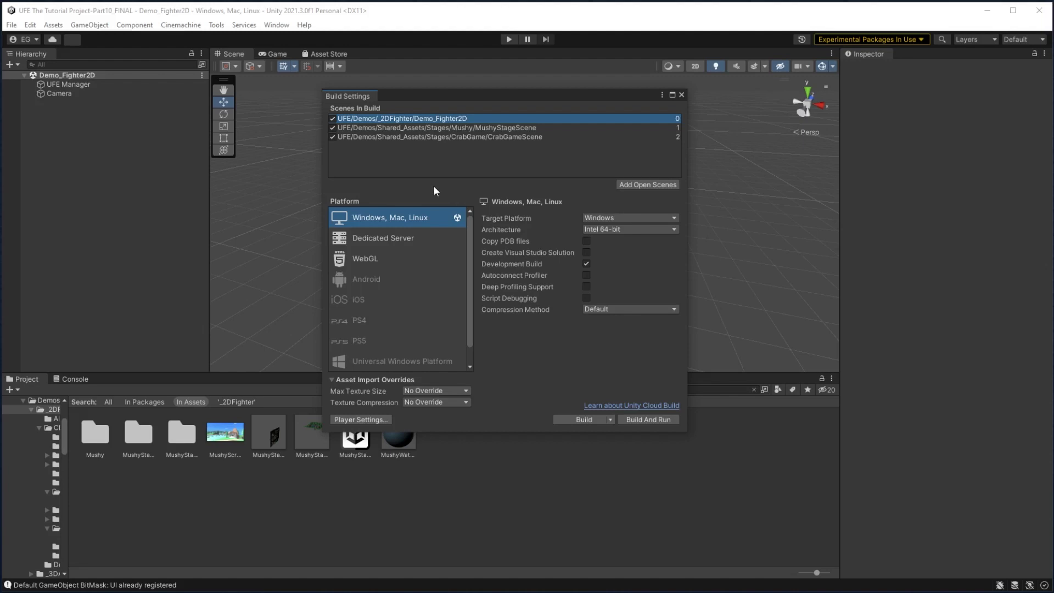
Select WebGL in the Platform list, then the Android platform options
click(399, 260)
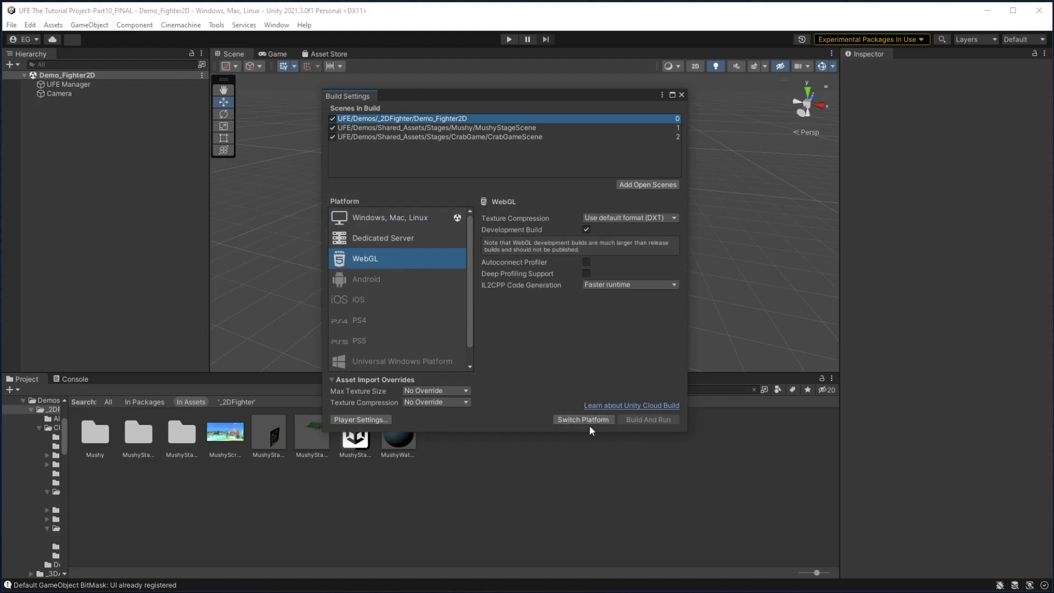
click(396, 284)
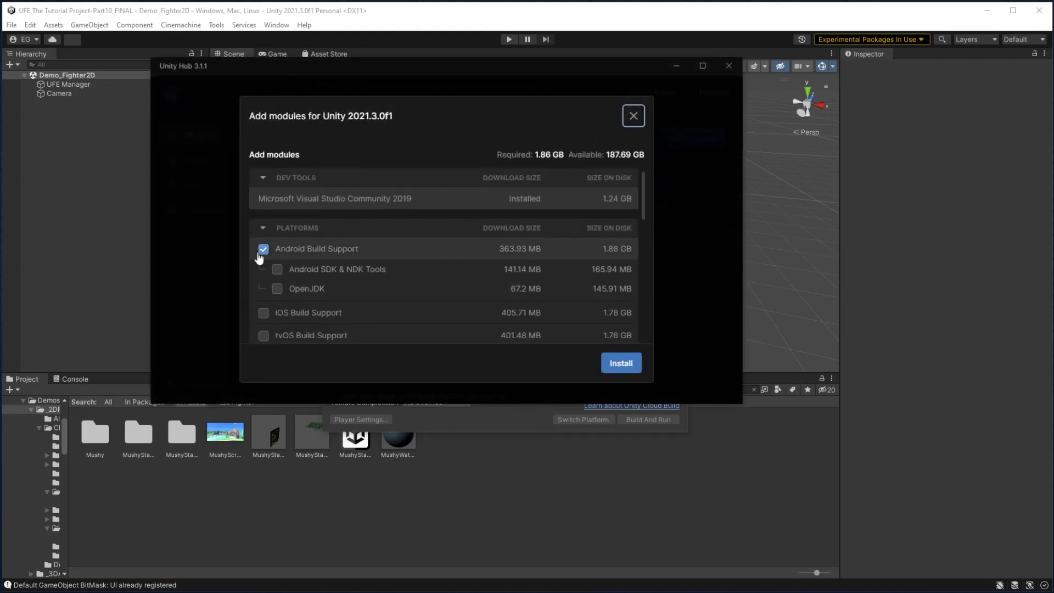
Check that WebGL Build Support is installed, close Add modules without installing, and minimize Unity Hub
scroll(345, 252, down, 2)
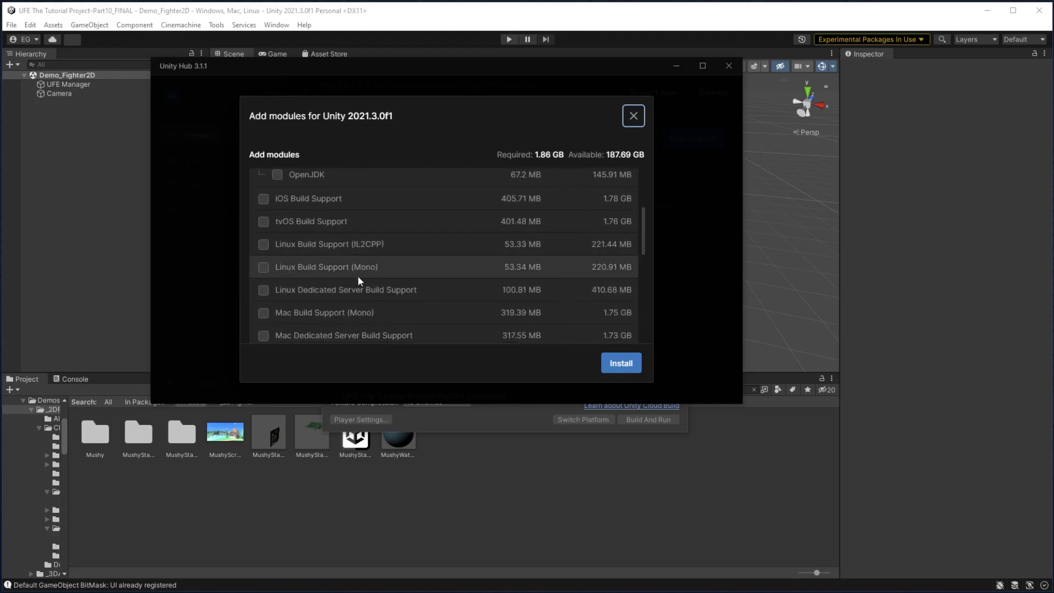
scroll(373, 280, down, 1)
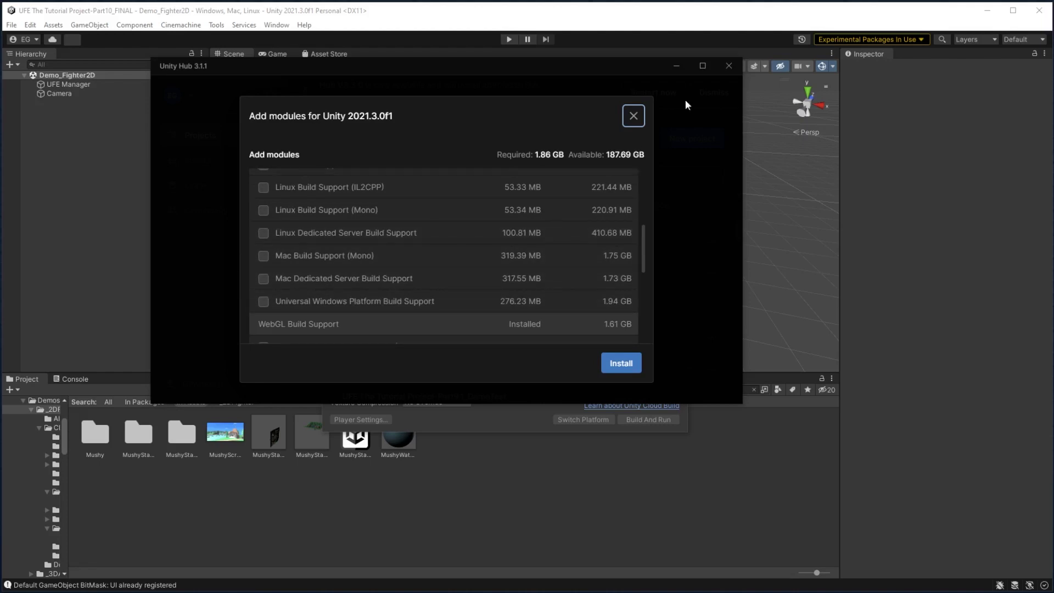
click(632, 116)
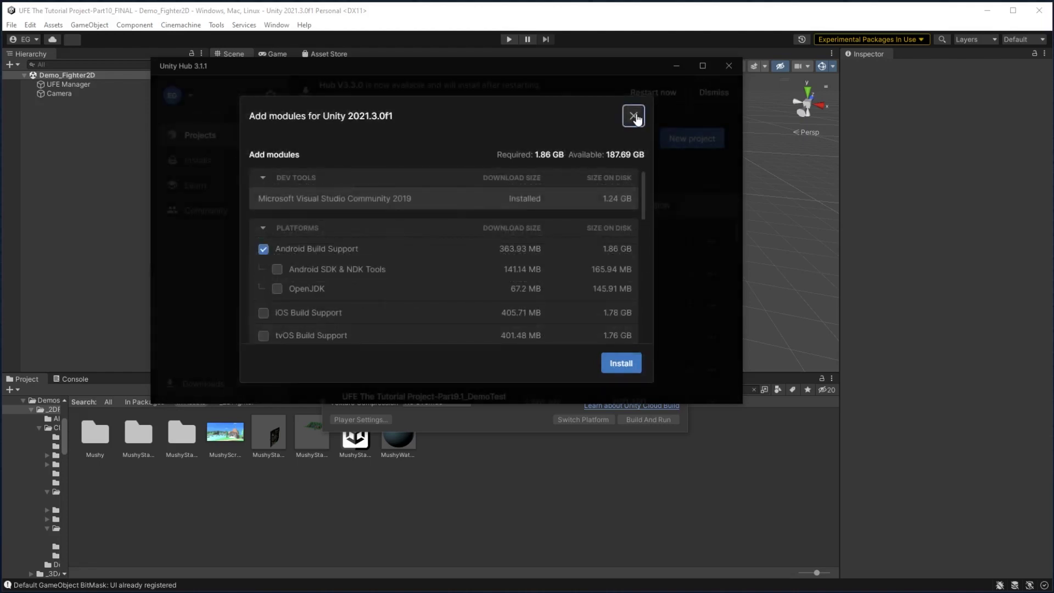
click(633, 116)
click(676, 67)
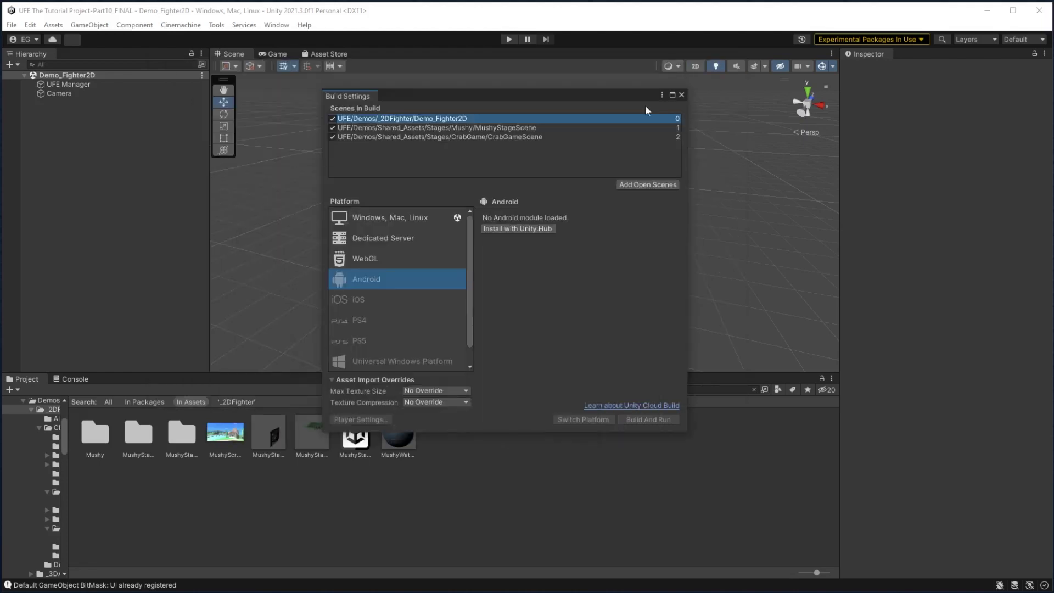
Build for Windows and create a 'Dev Brawl Final Demo Builds' destination folder, then enter it
click(383, 223)
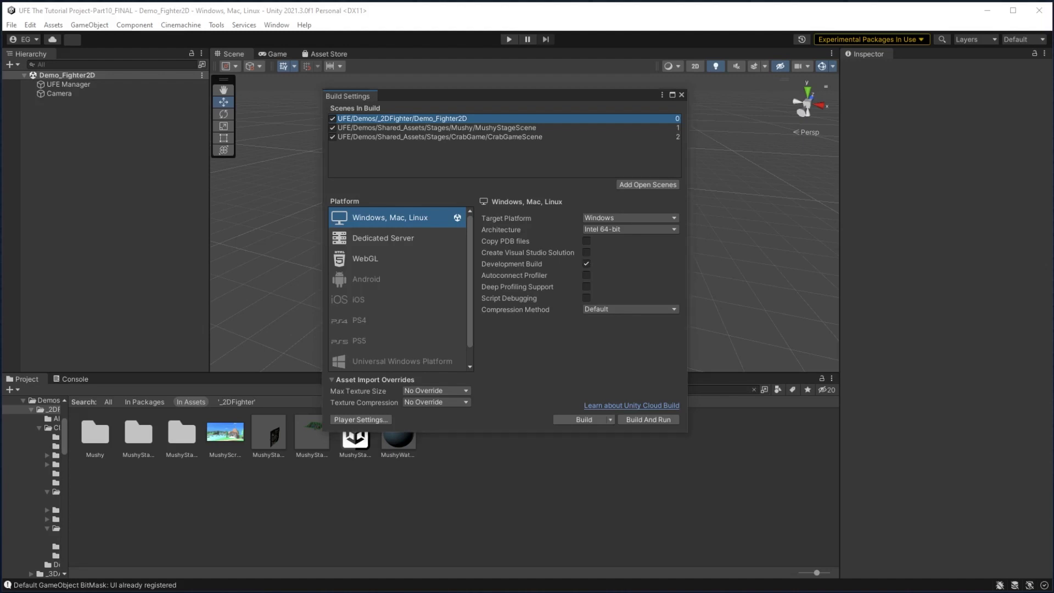
click(574, 420)
right_click(484, 134)
mouse_move(576, 288)
click(649, 285)
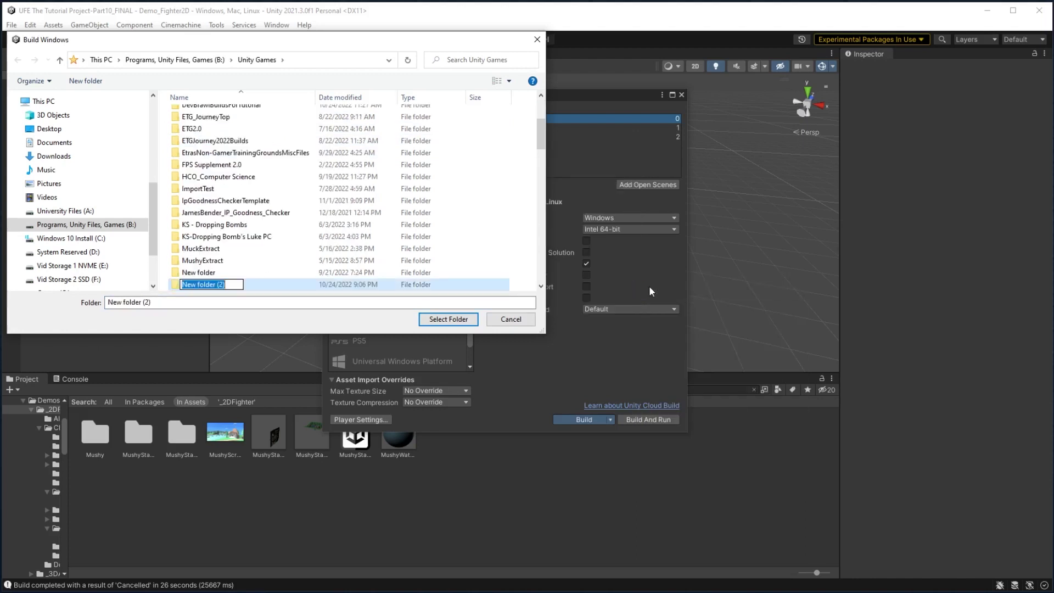
text(Dev Brawl Final Demo Builds)
key(Return)
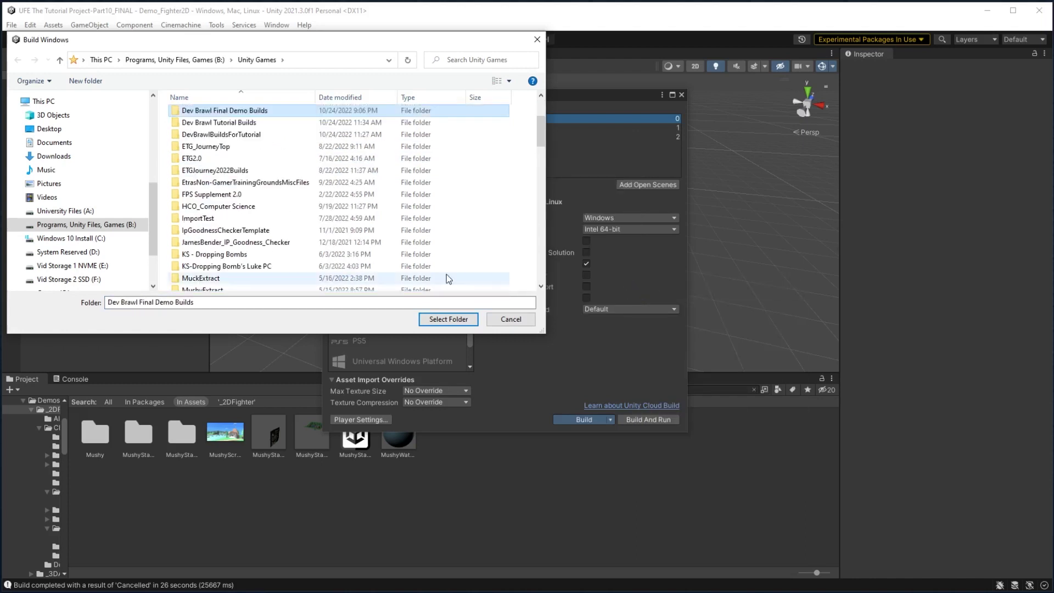
double_click(264, 112)
Create a DevBrawl_Windows64 folder inside it and select it as the build destination
right_click(270, 176)
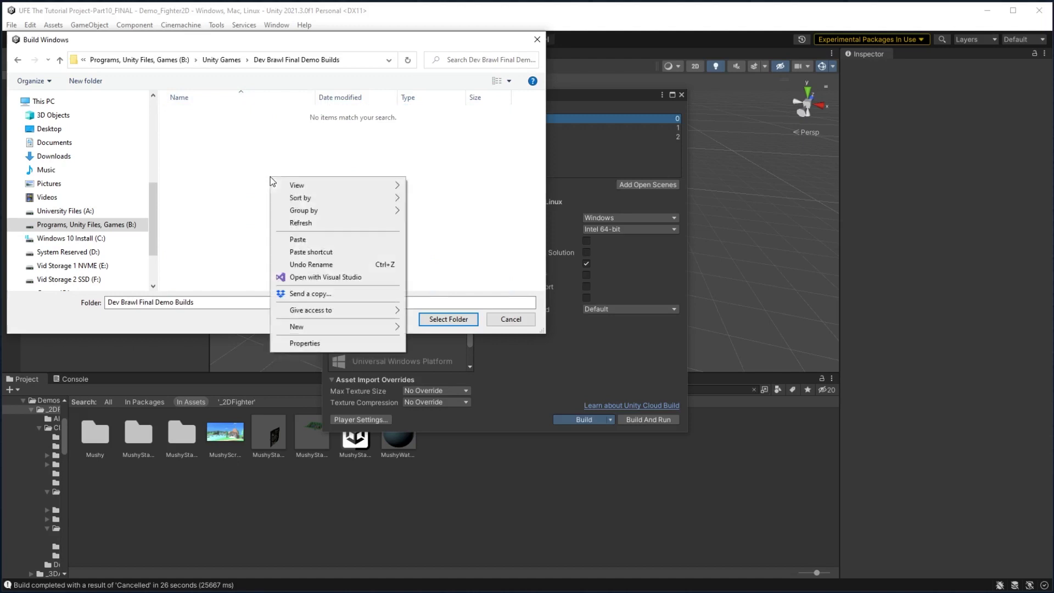
mouse_move(310, 325)
click(462, 326)
text(De)
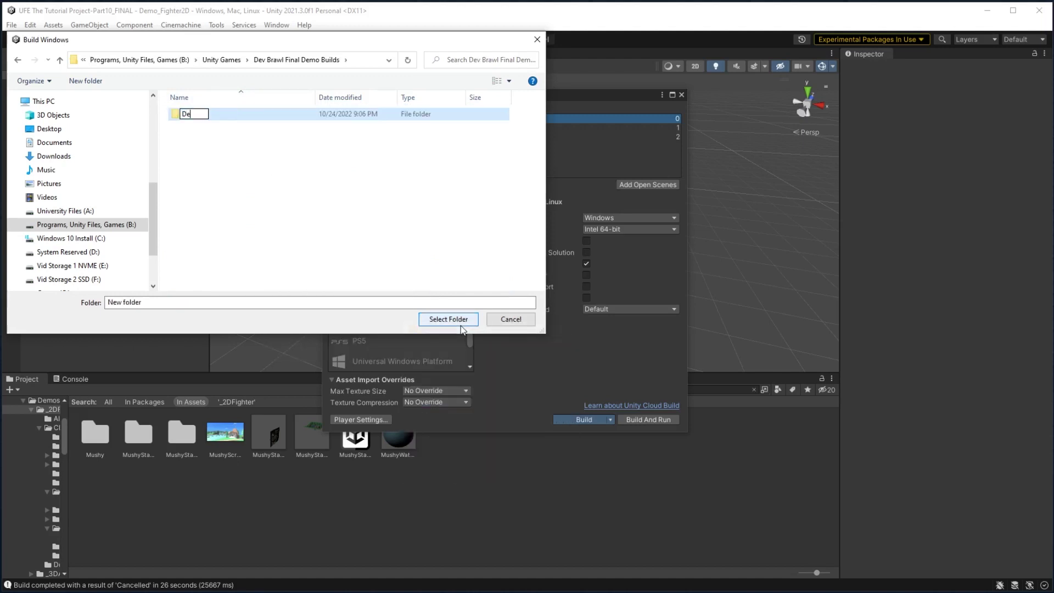
text(vBrawl_Windows64)
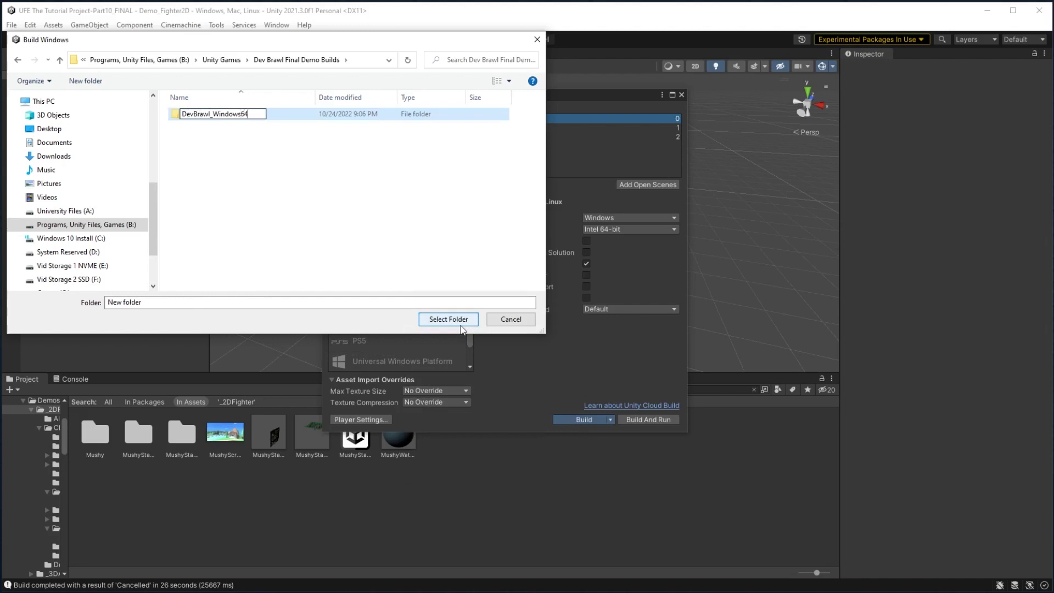
key(Return)
click(457, 323)
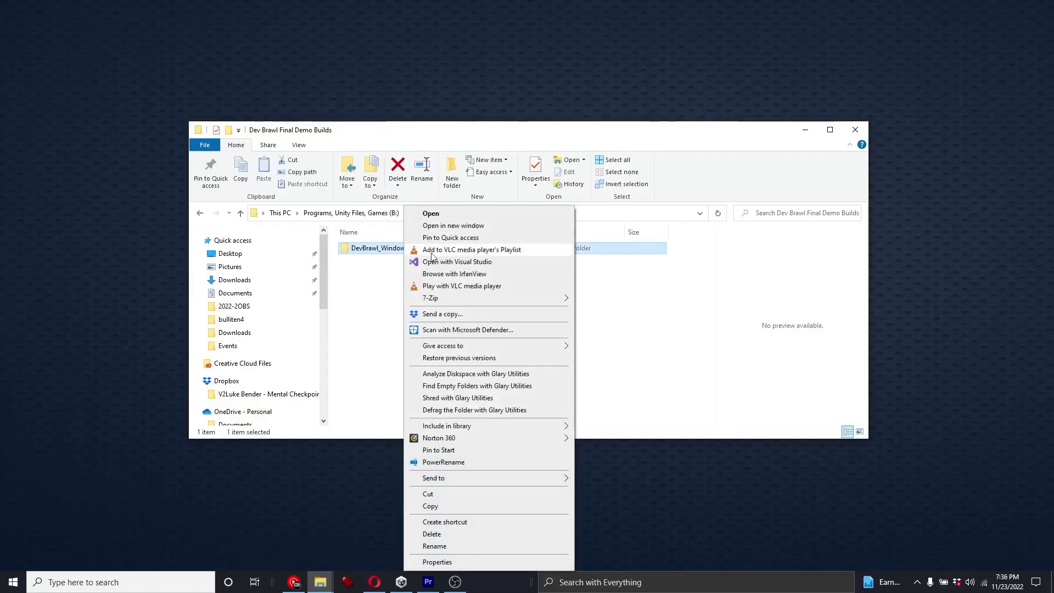
Compress the Windows build folder into a zip with Send to > Compressed (zipped) folder
mouse_move(549, 477)
click(683, 494)
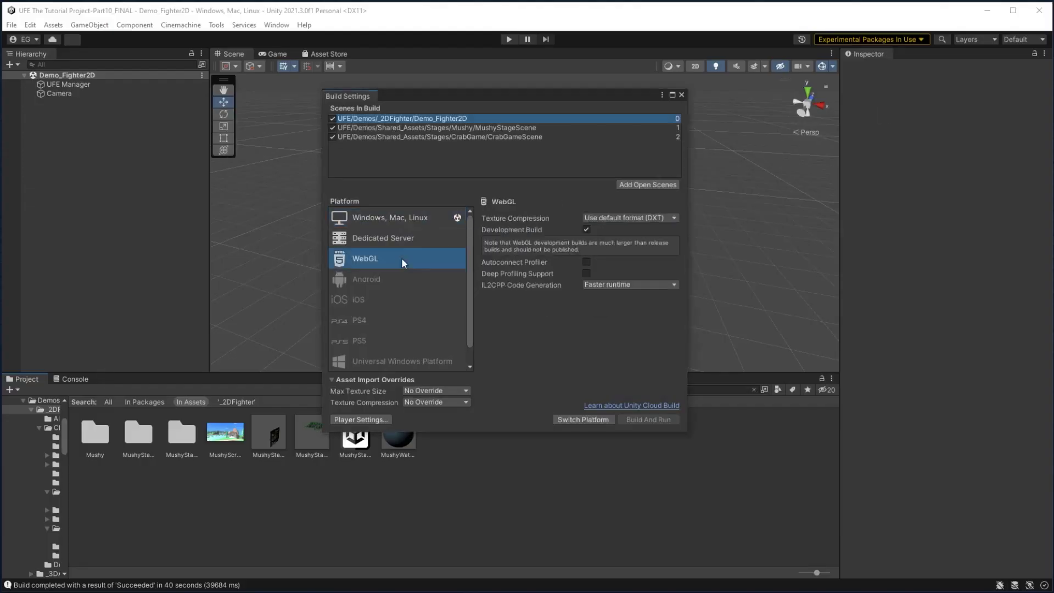
Switch the project to WebGL, start the build, and browse into Dev Brawl Final Demo Builds
click(572, 418)
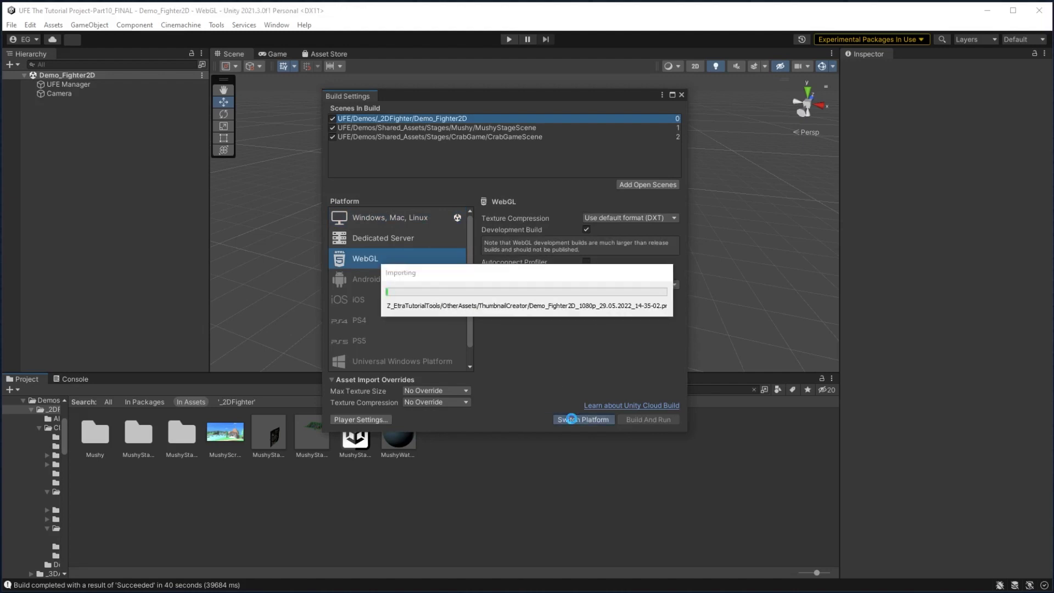
click(571, 419)
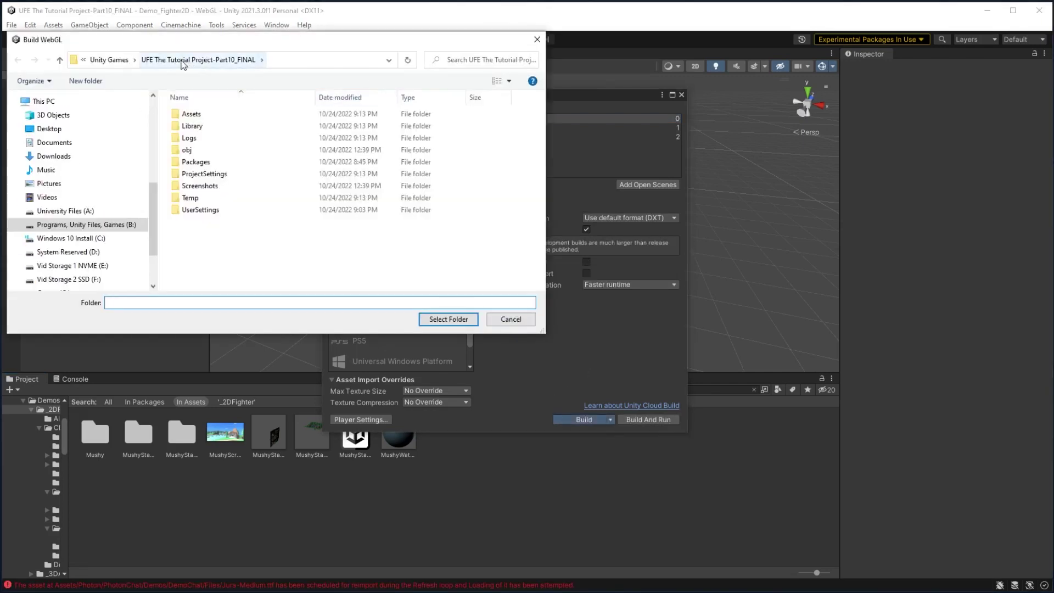
click(124, 60)
double_click(208, 214)
Create a DevBrawl_WebGlBuild folder and select it as the WebGL build destination
right_click(237, 201)
mouse_move(329, 349)
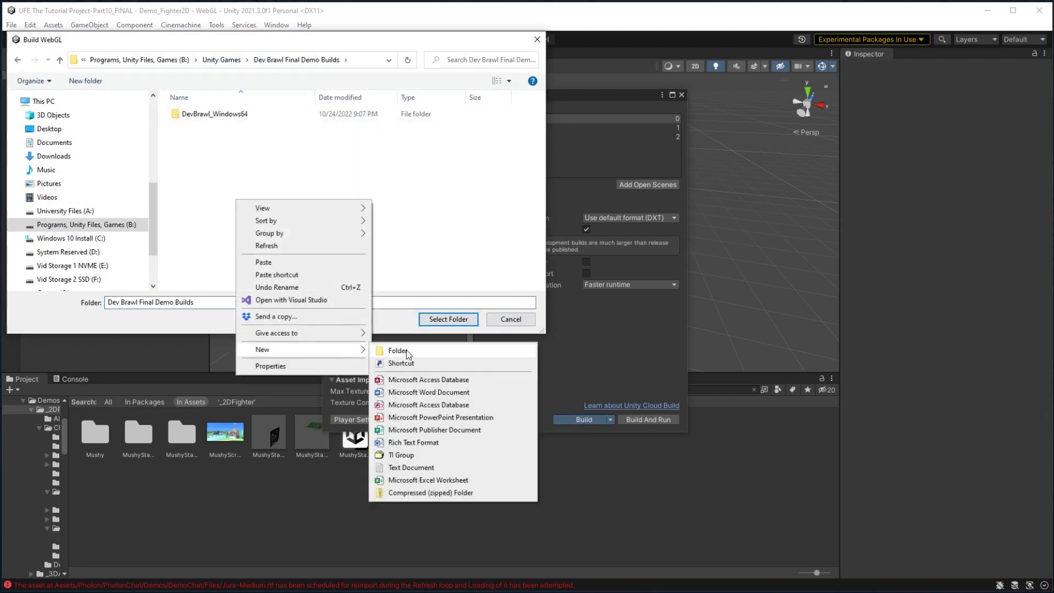
click(406, 350)
text(DevBrawl_WebGl)
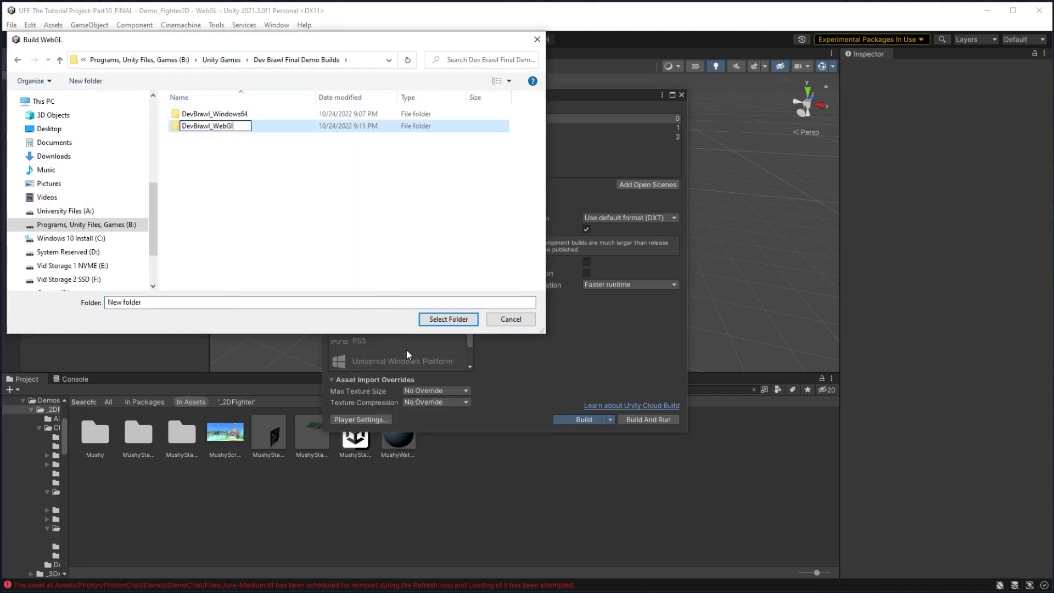
text(Build)
key(Return)
click(448, 318)
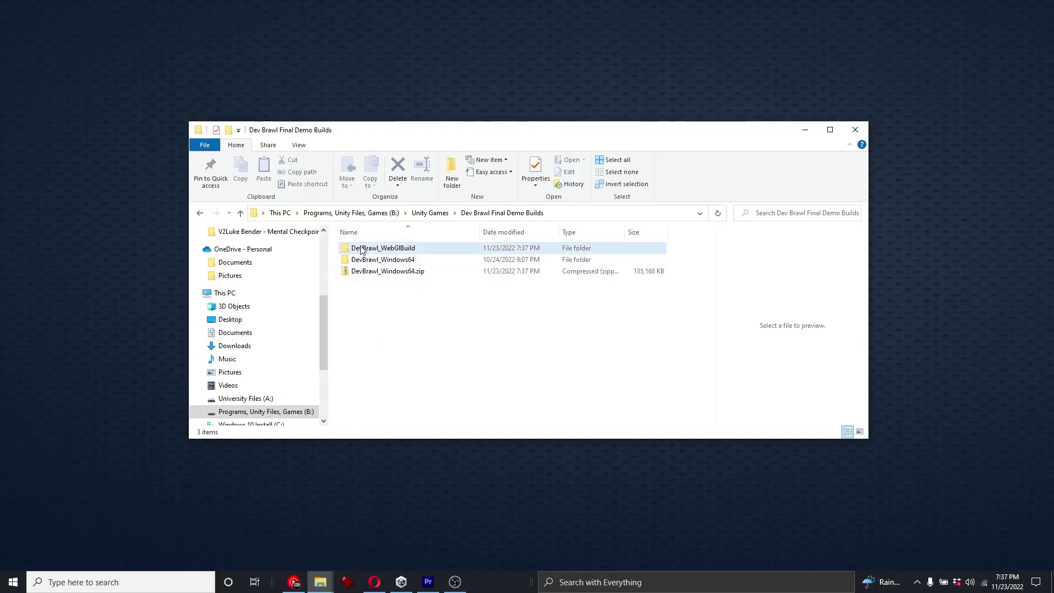
Test the WebGL build by opening its index.html in the browser
double_click(362, 249)
click(367, 278)
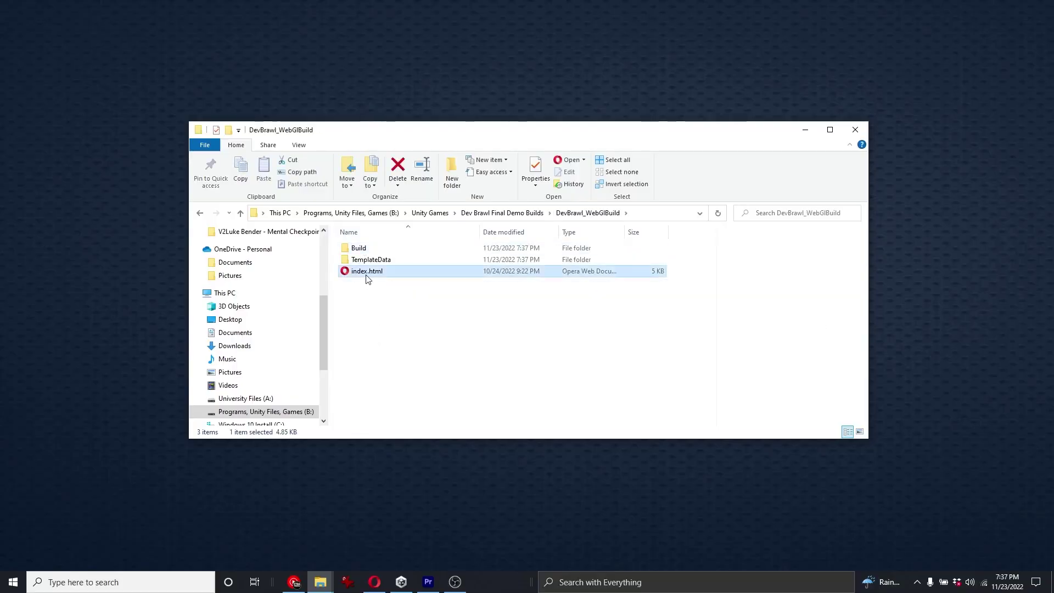
double_click(367, 275)
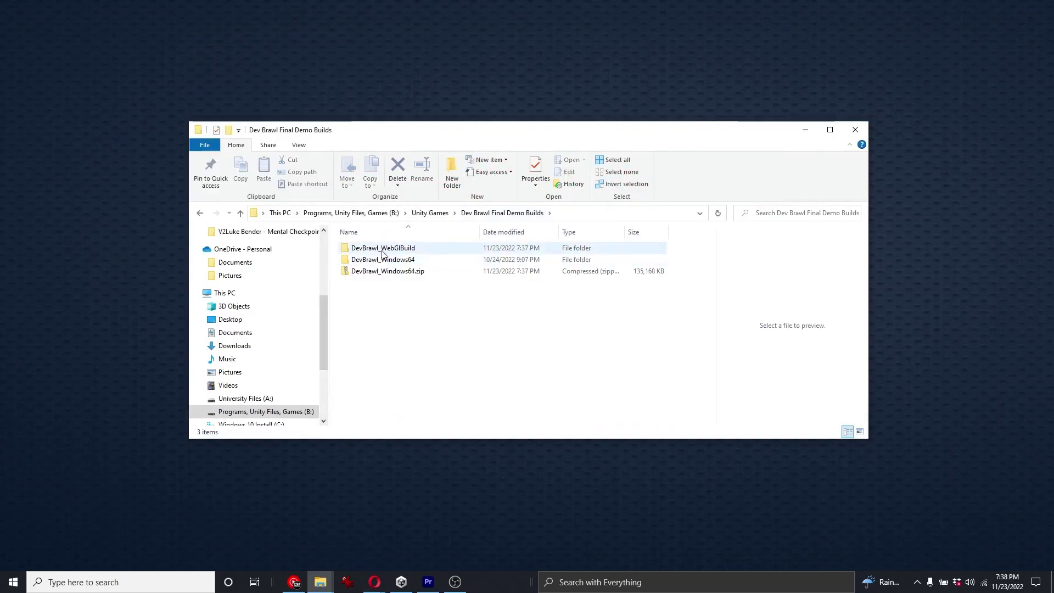
Zip the DevBrawl_WebGlBuild folder, keeping the default name DevBrawl_WebGlBuild.zip
right_click(382, 250)
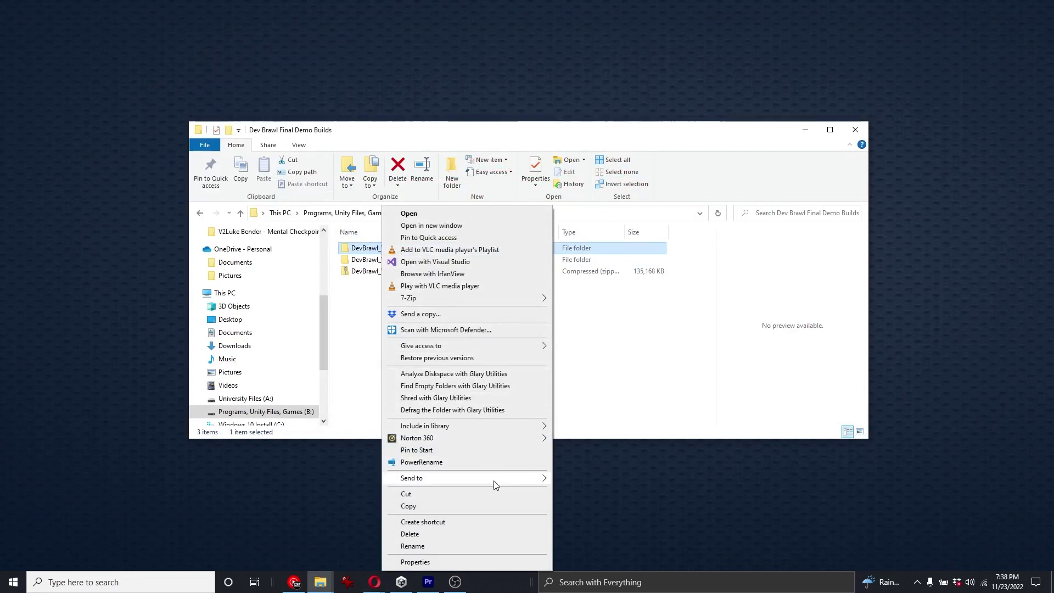
mouse_move(497, 483)
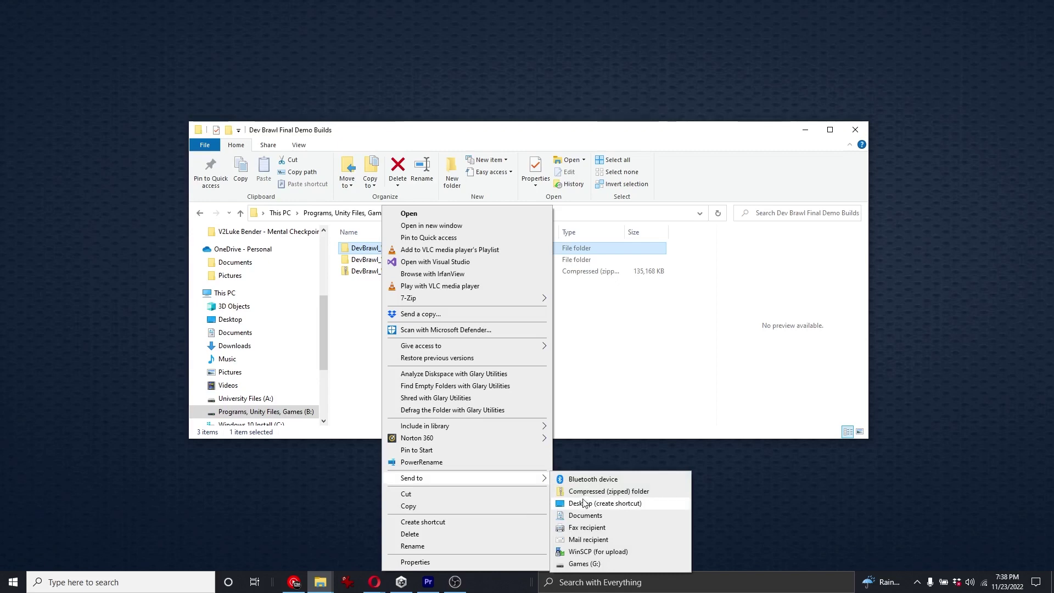
click(581, 494)
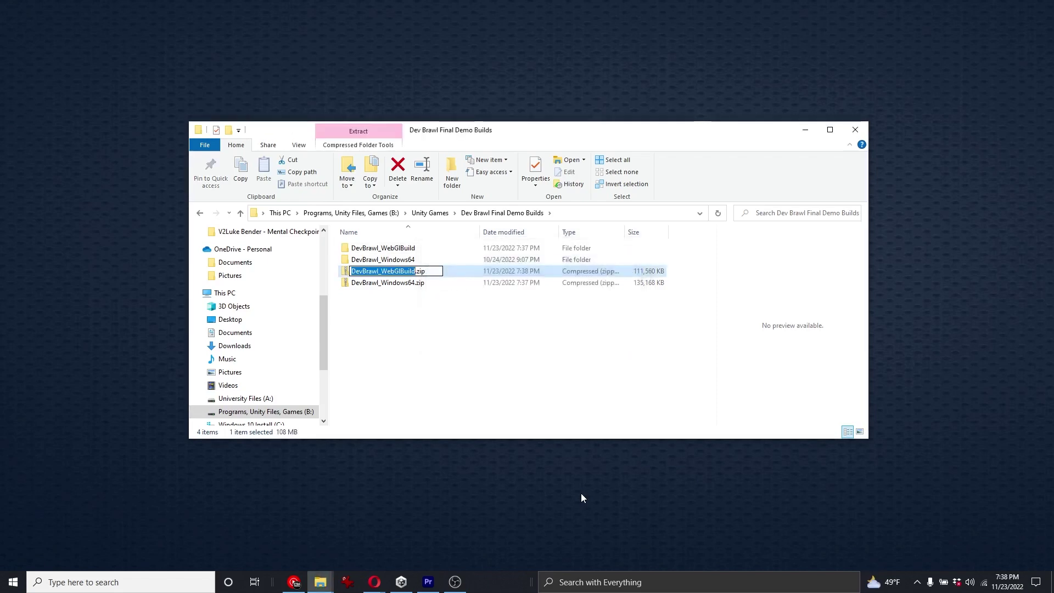
click(535, 412)
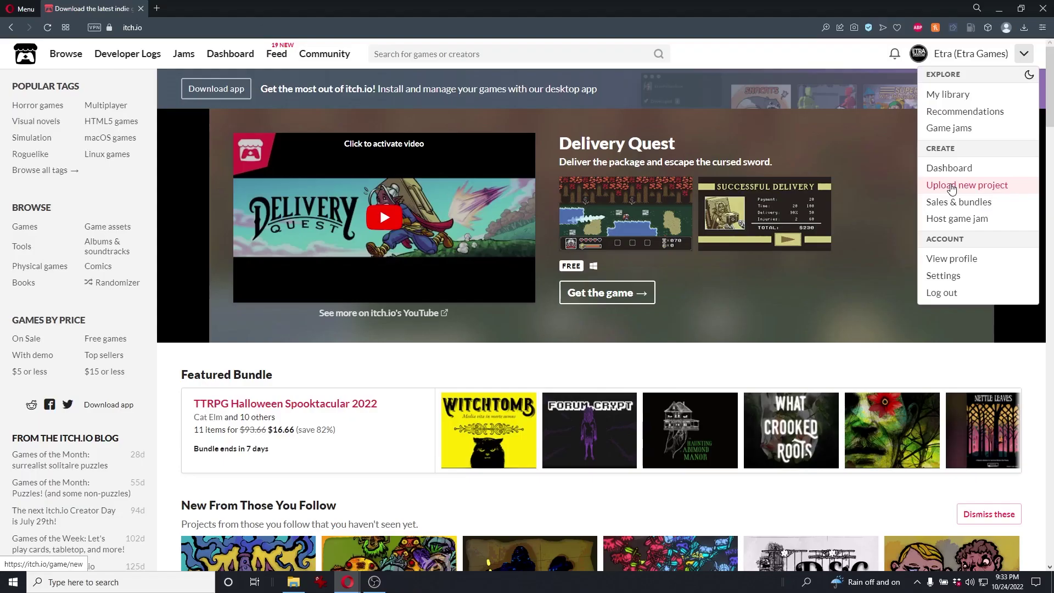
Create a new itch.io project titled 'The Dev Brawl' with Kind set to HTML
click(887, 81)
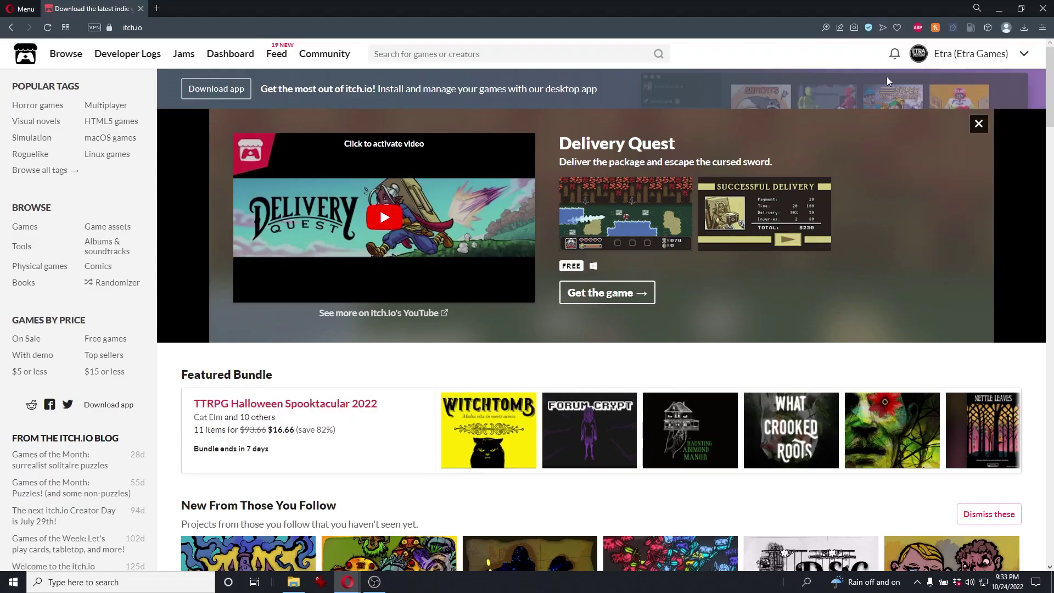
click(1018, 55)
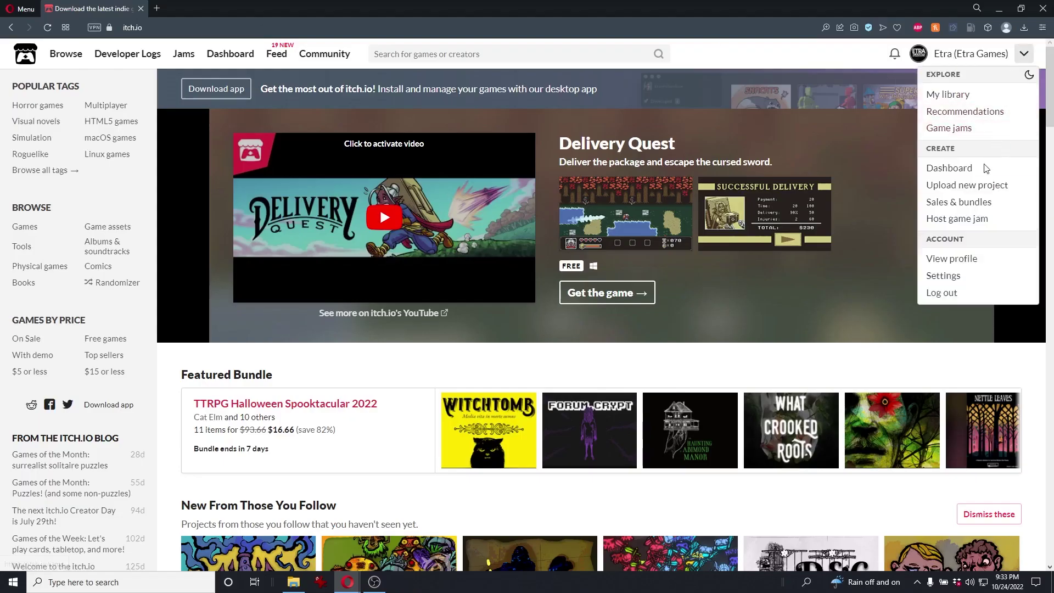
click(976, 185)
click(330, 228)
text(The Dev Brawl)
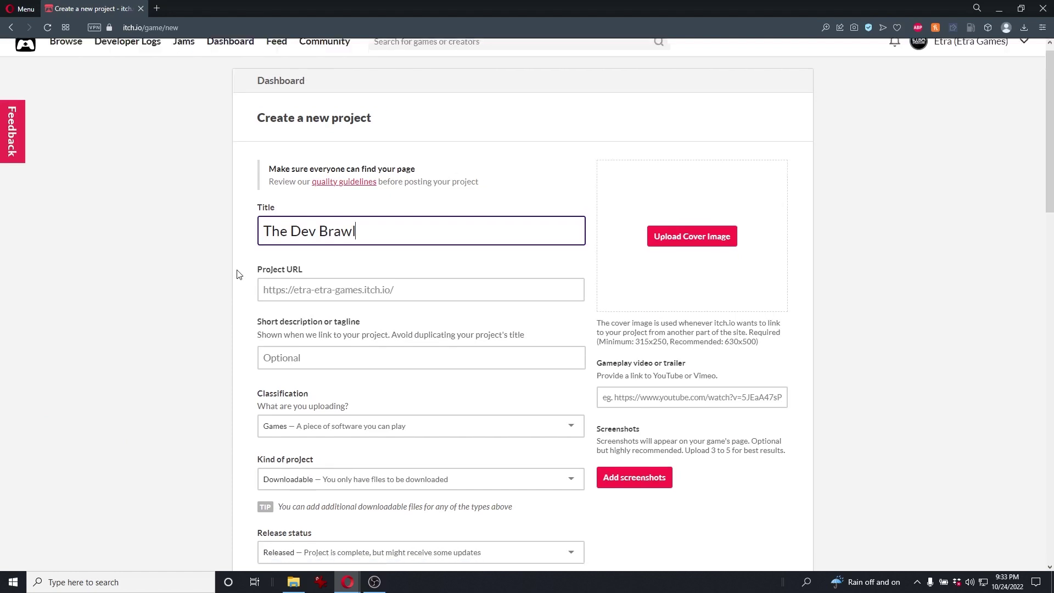
scroll(254, 289, down, 1)
click(288, 330)
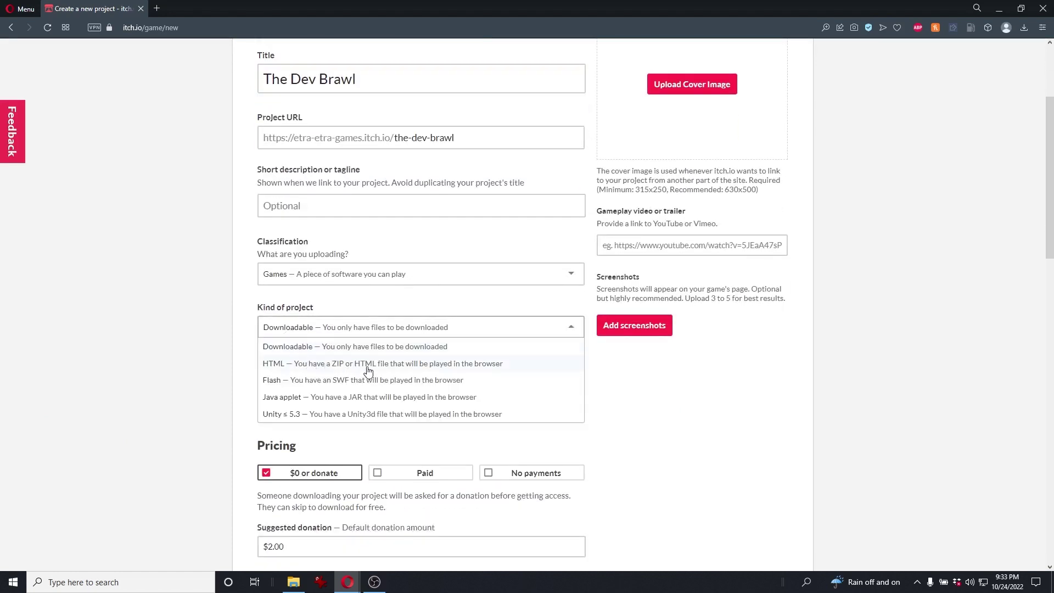
click(400, 364)
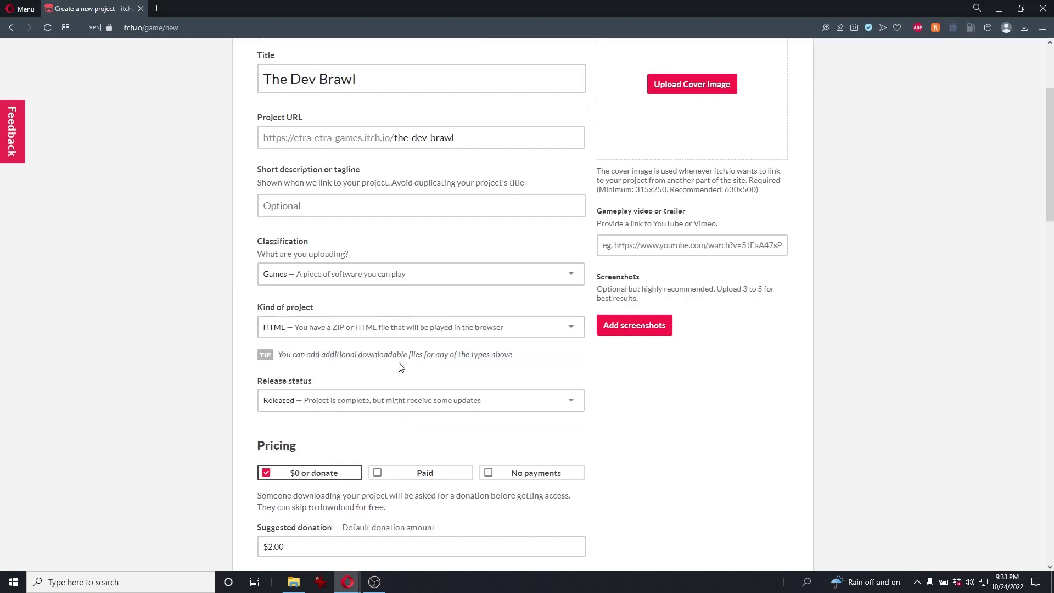
Upload DevBrawl_WebGlBuild.zip and mark it as played in the browser
scroll(399, 351, down, 7)
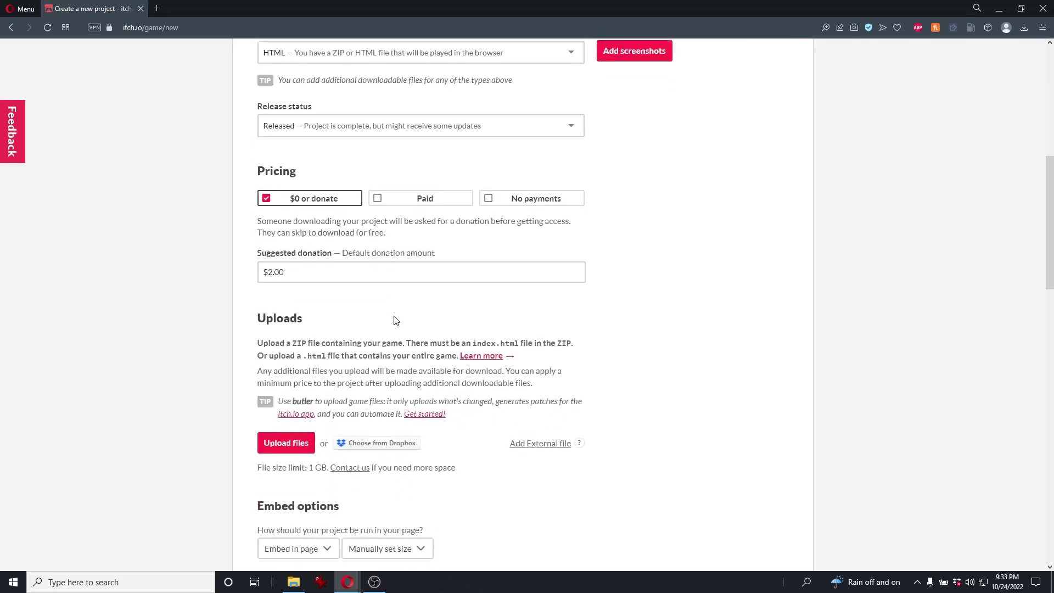
click(267, 335)
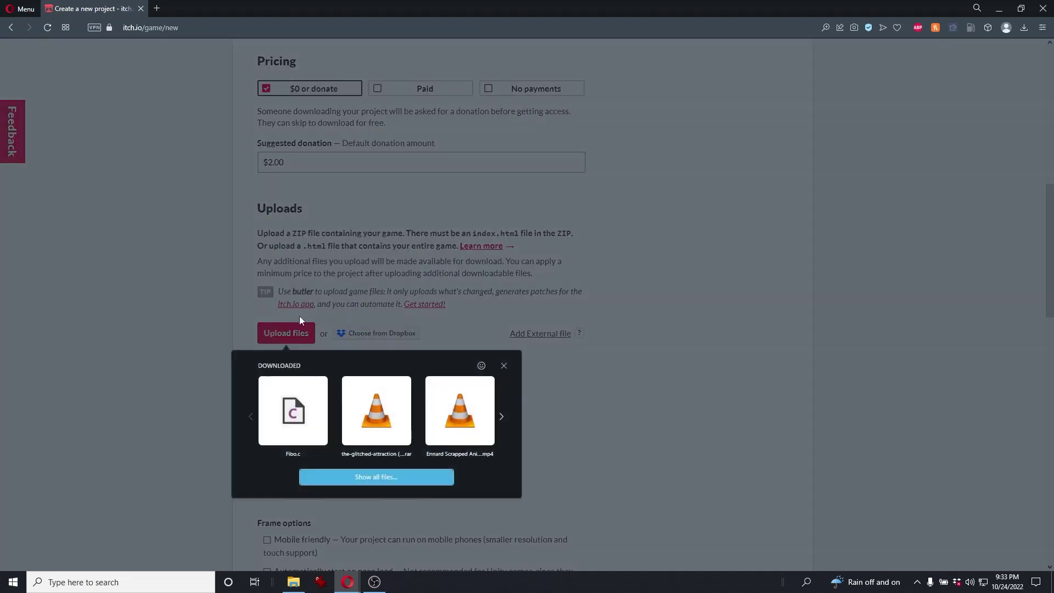
click(346, 476)
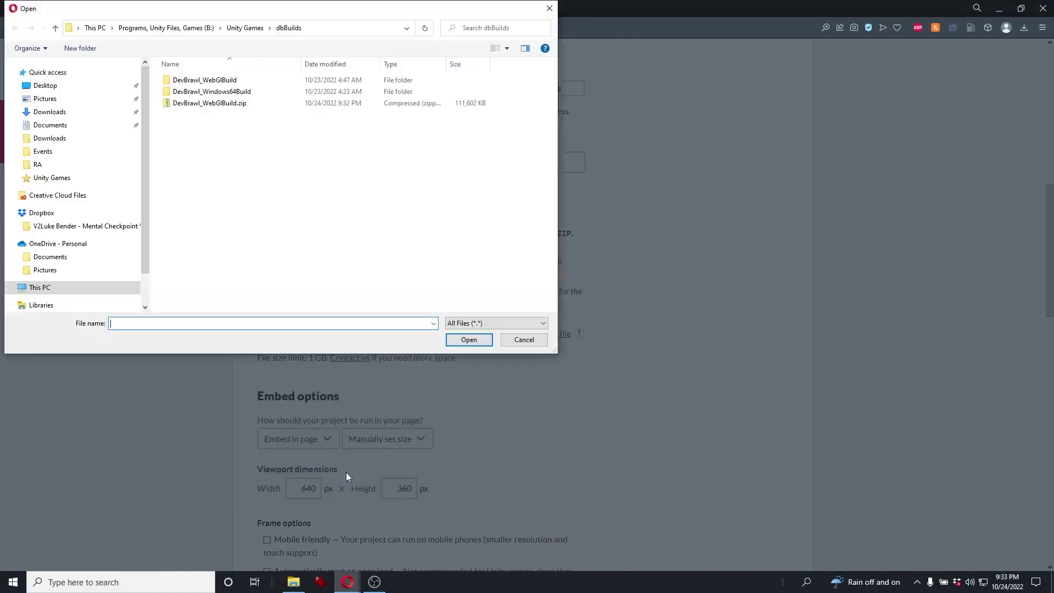
double_click(209, 110)
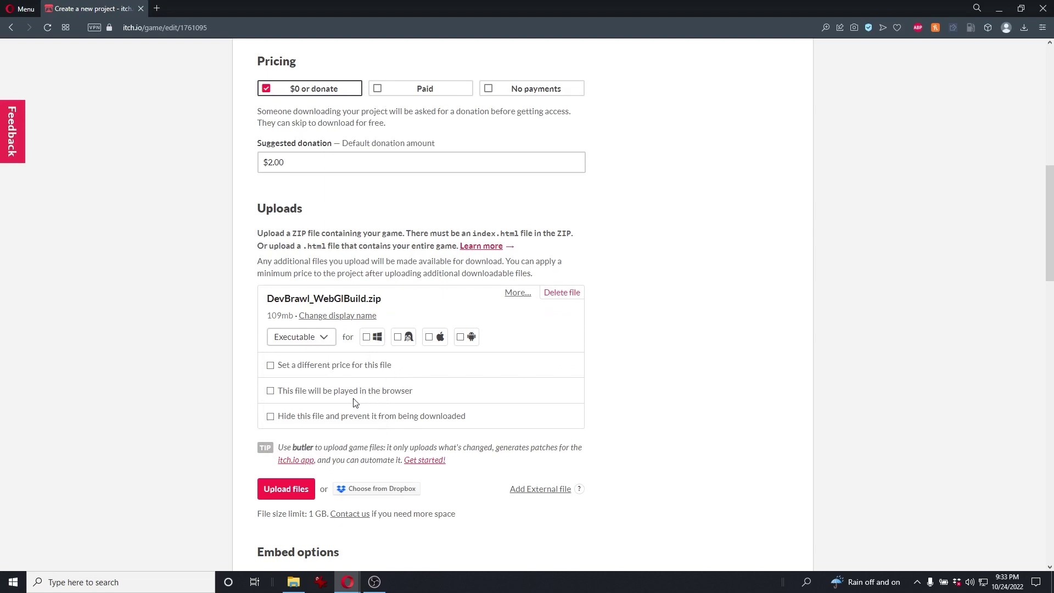
click(353, 392)
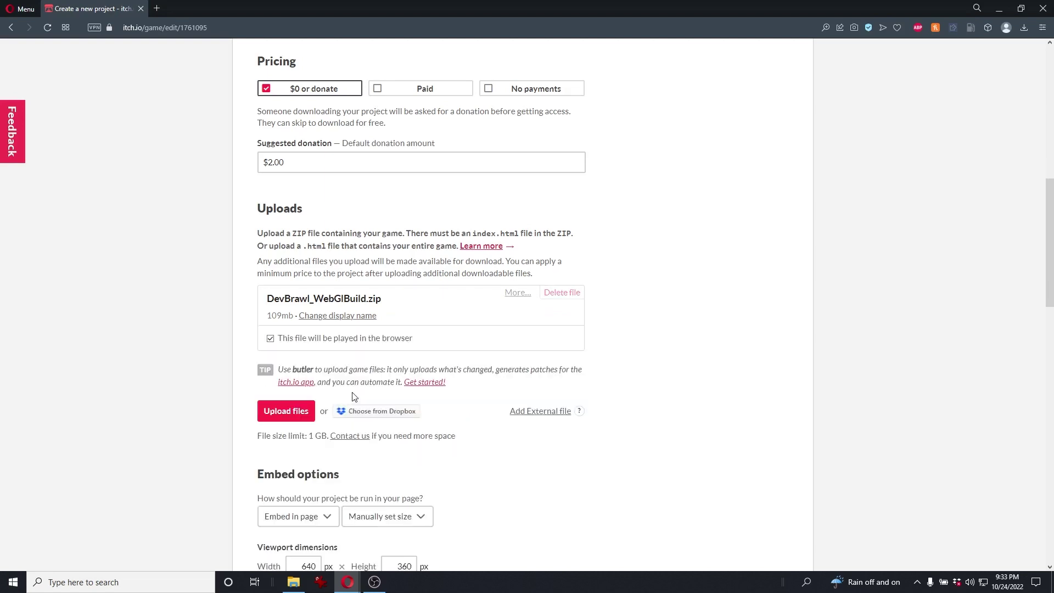
Set the embed option to 'Click to launch in fullscreen'
scroll(353, 396, down, 4)
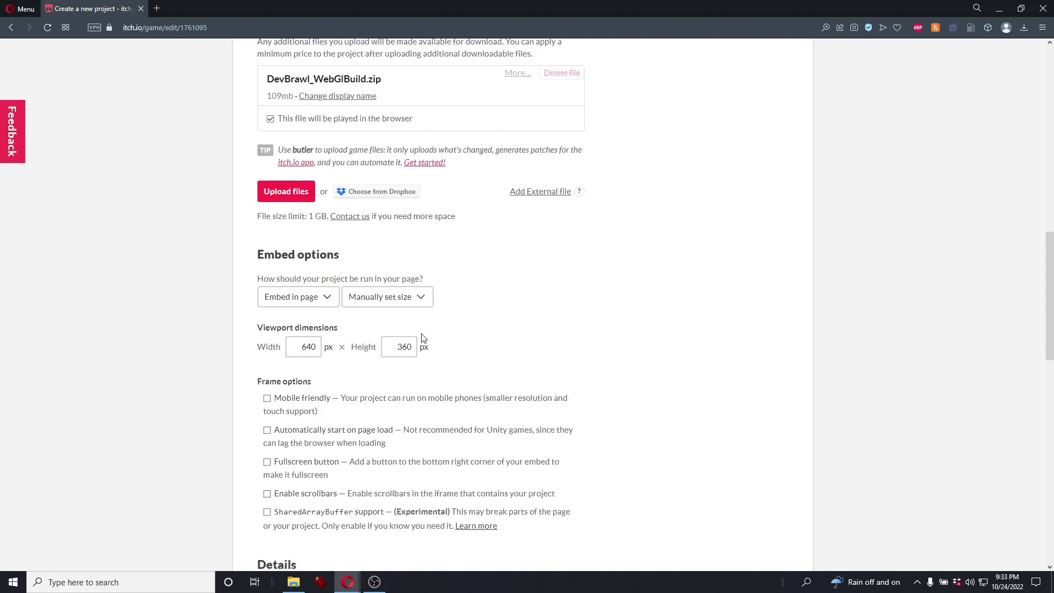
click(318, 304)
click(311, 322)
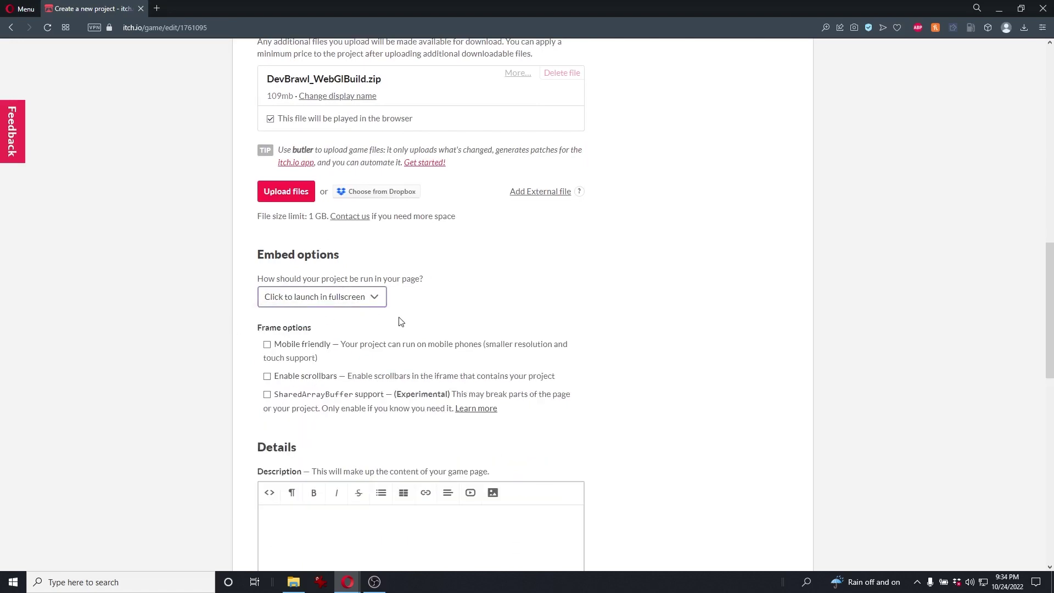
click(294, 582)
Zip DevBrawl_Windows64Build and upload DevBrawl_Windows64Build.zip to itch.io as a Windows download
right_click(409, 212)
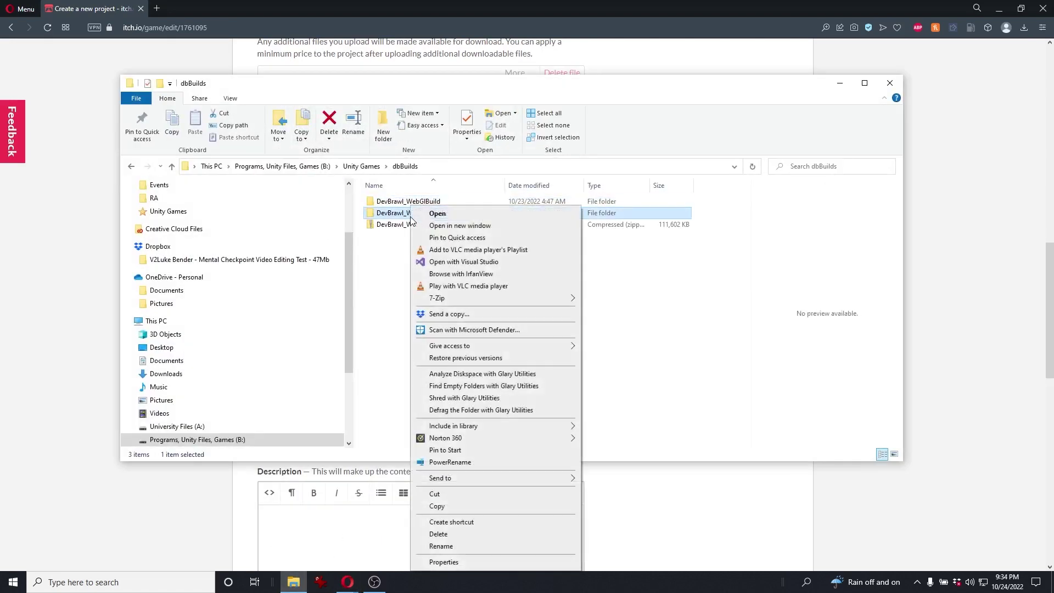
click(592, 489)
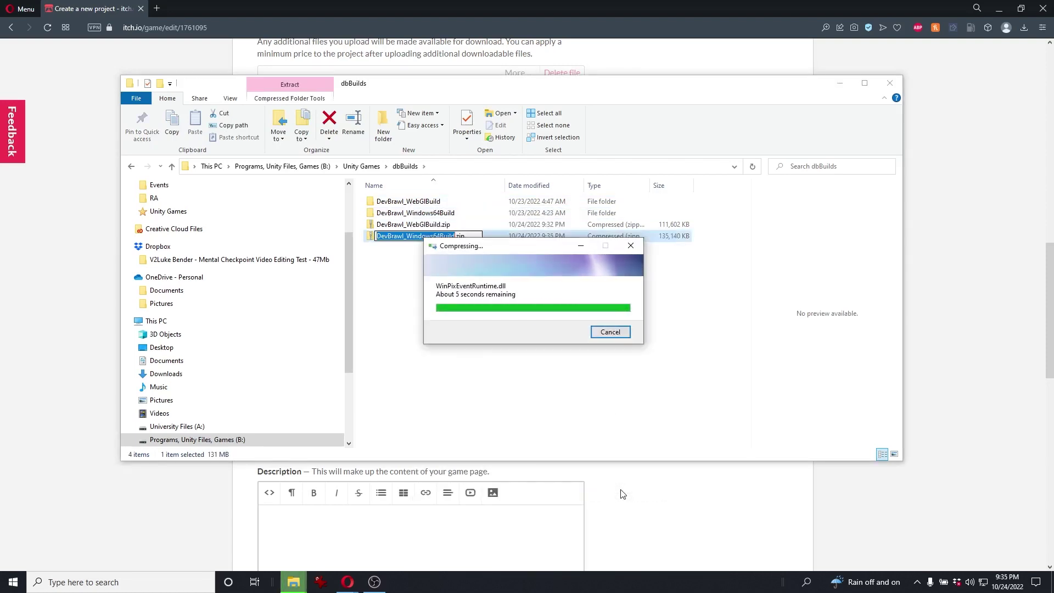
click(623, 494)
click(300, 191)
double_click(383, 312)
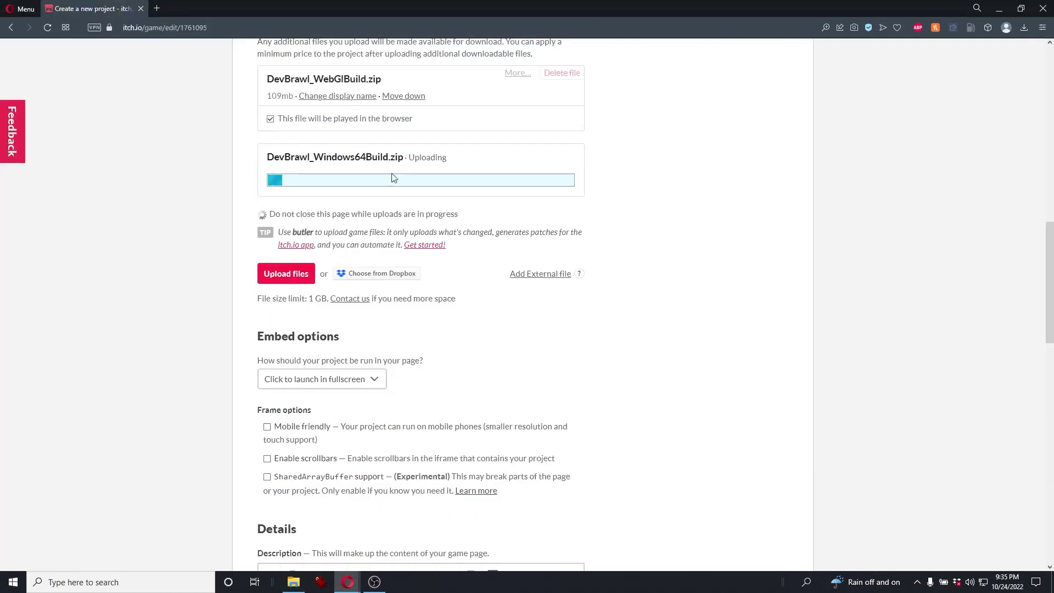
click(381, 198)
scroll(414, 330, up, 5)
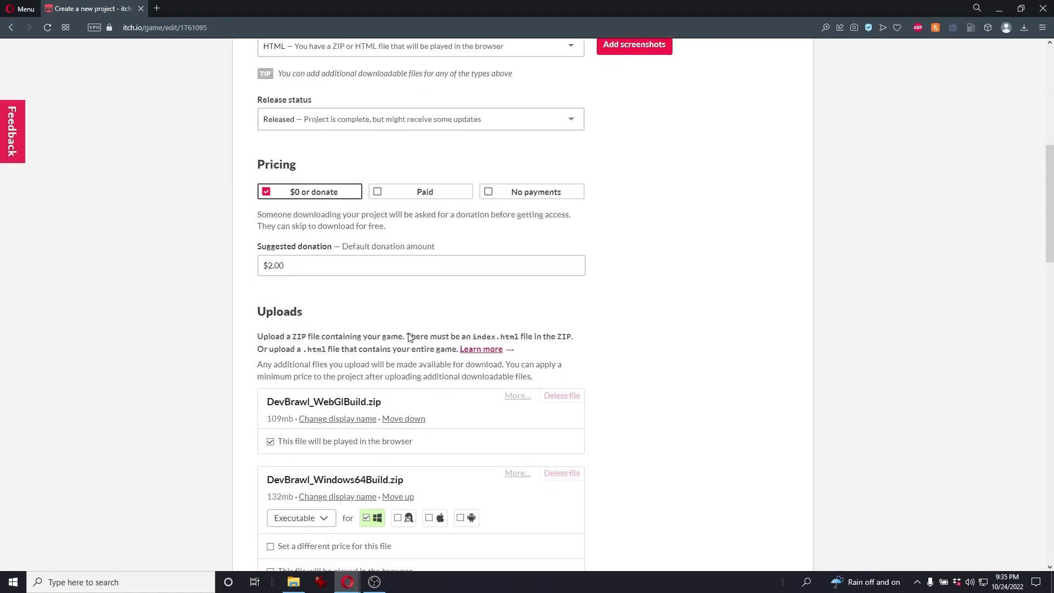
scroll(414, 329, down, 15)
Save the itch.io project, view its page, and test-run the game in the browser
scroll(393, 341, down, 5)
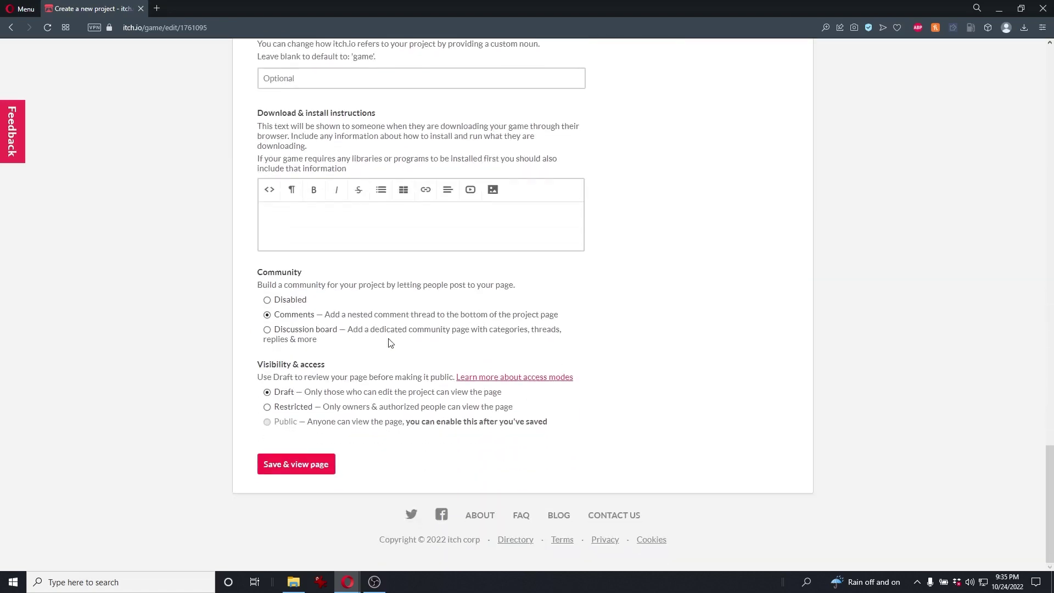
click(297, 467)
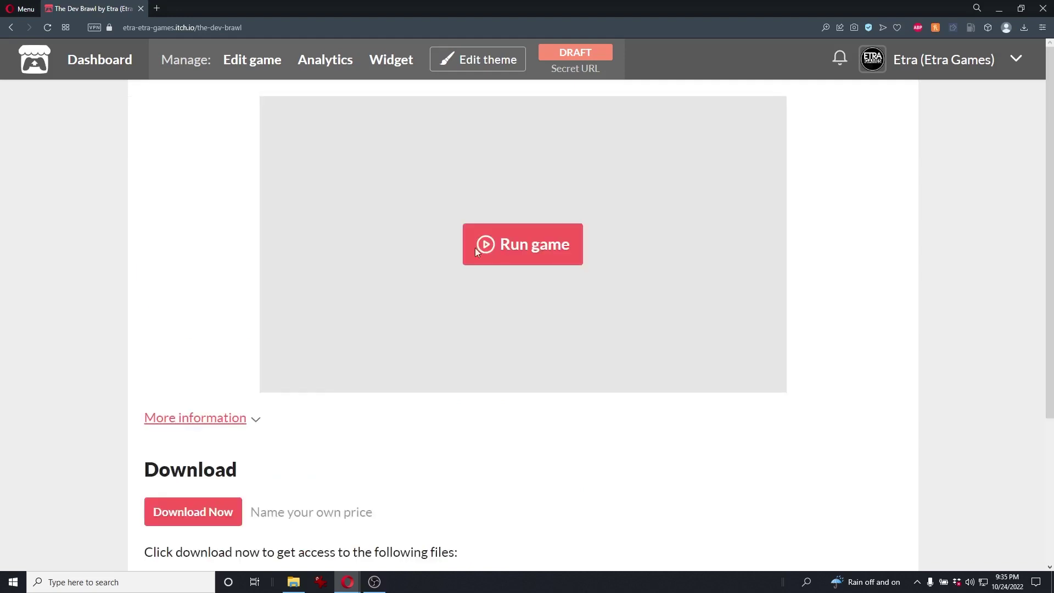
click(496, 246)
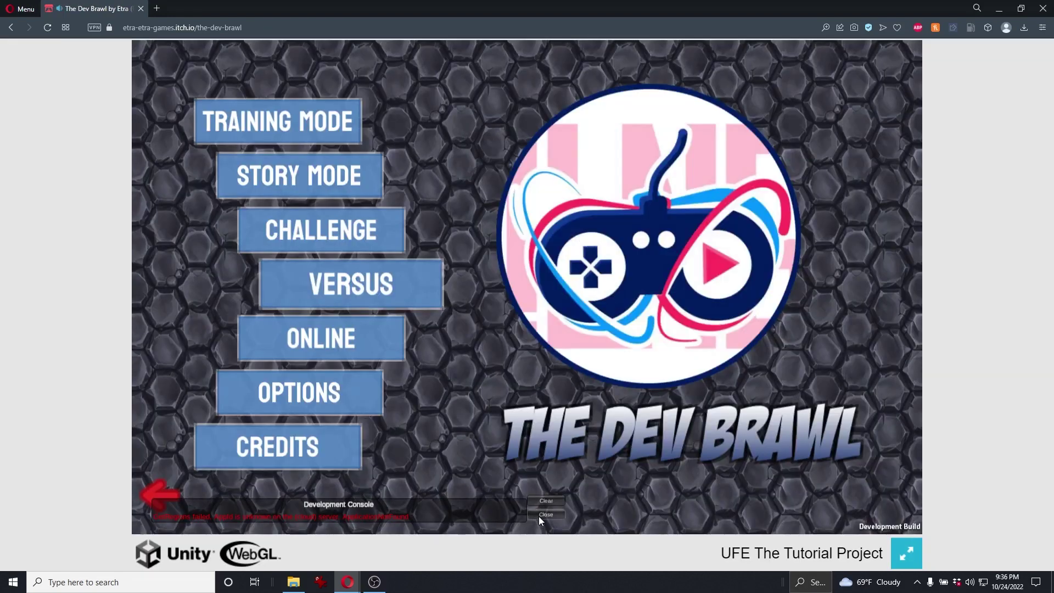
click(546, 514)
Back on the edit page, set visibility to Public and save the project
key(alt+Left)
scroll(511, 296, up, 5)
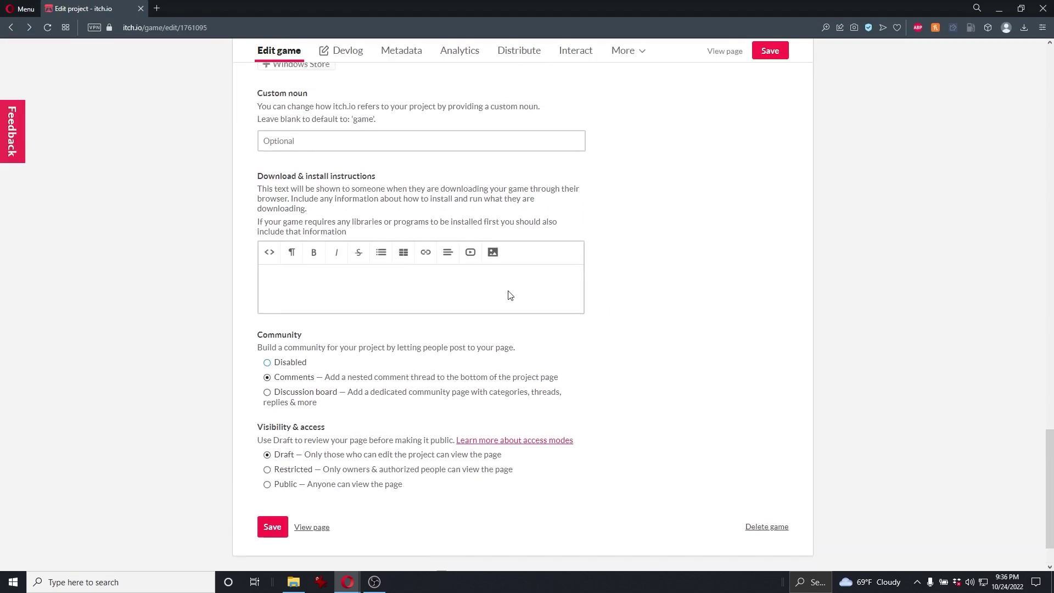
scroll(554, 350, up, 3)
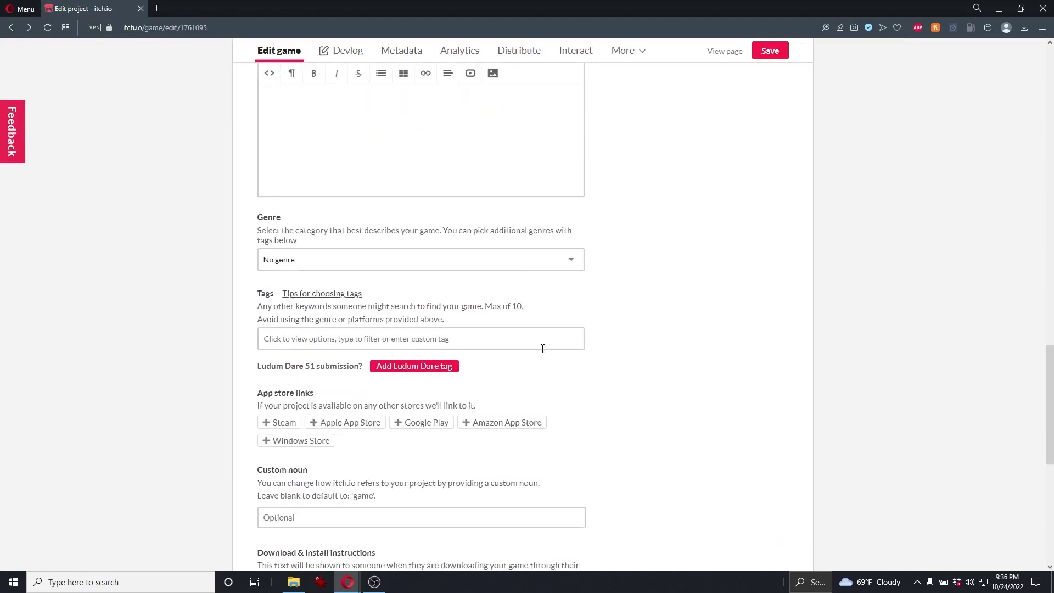
scroll(541, 365, up, 2)
scroll(536, 371, down, 2)
scroll(555, 388, down, 8)
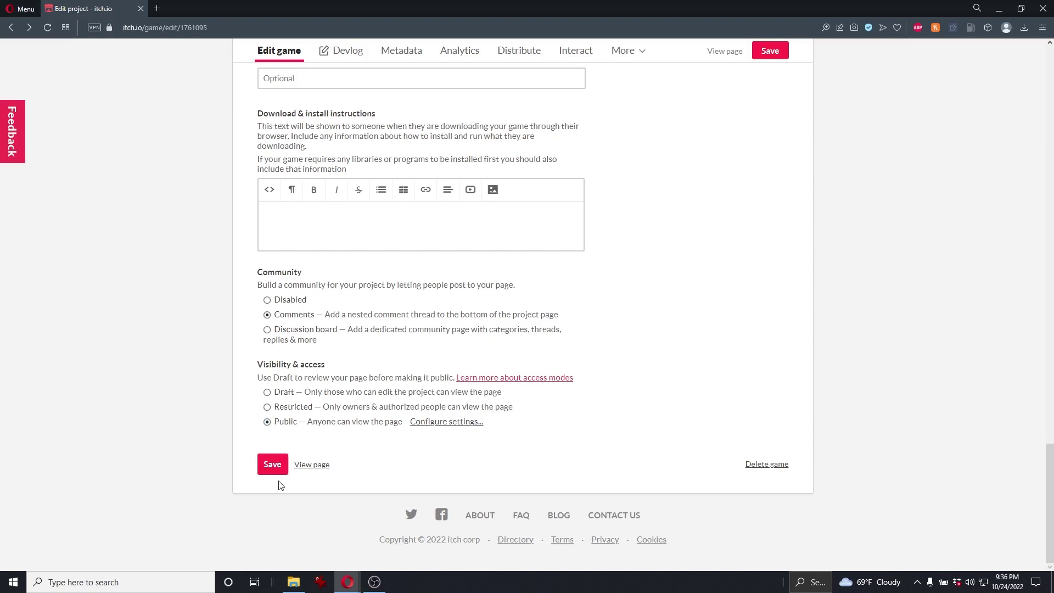
click(266, 471)
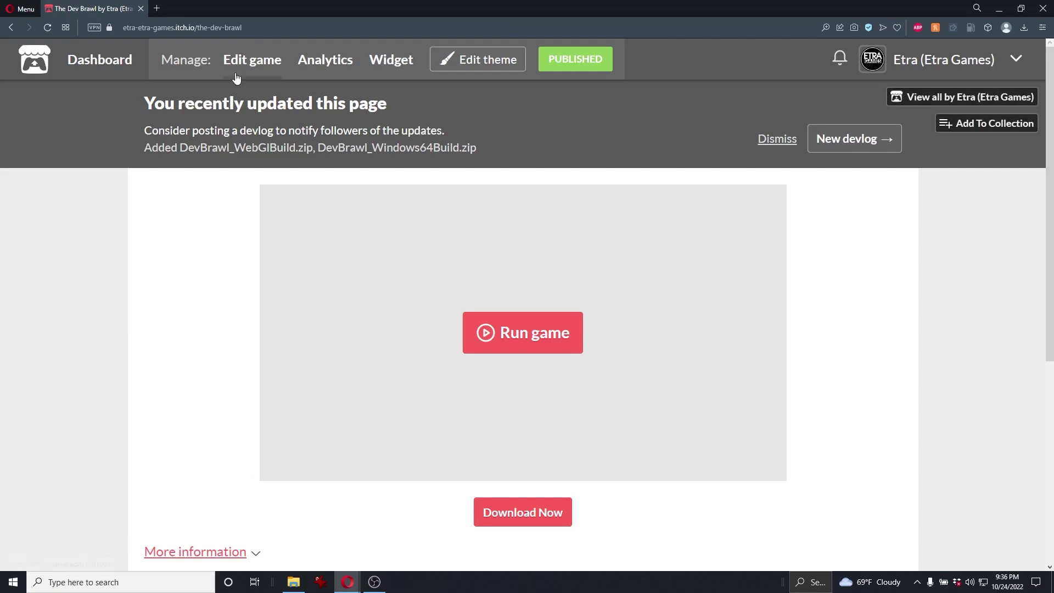
Play a test match as Jeff, jumping and performing his special move
click(219, 27)
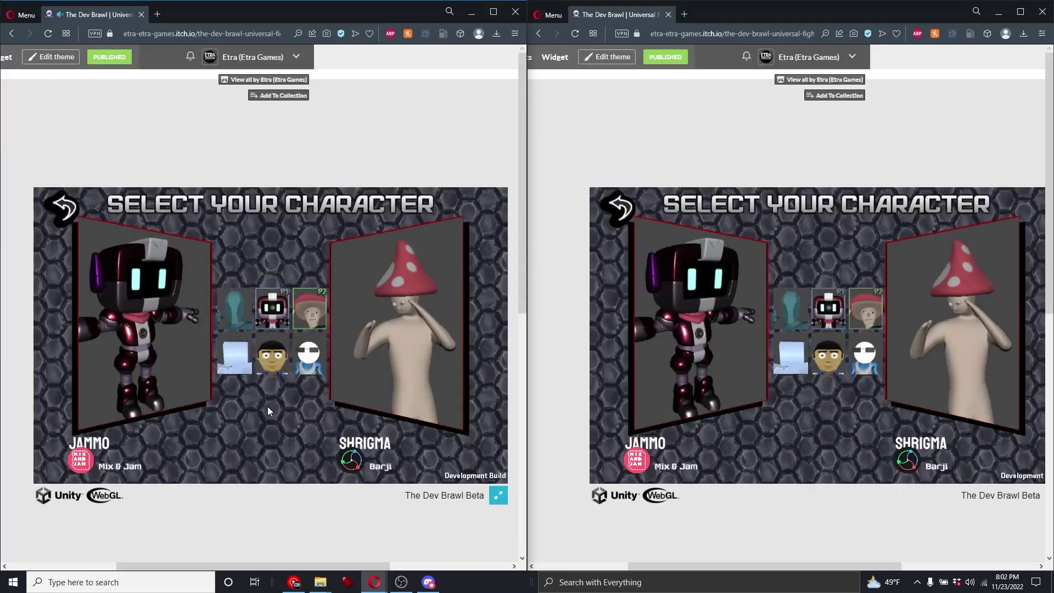
click(274, 357)
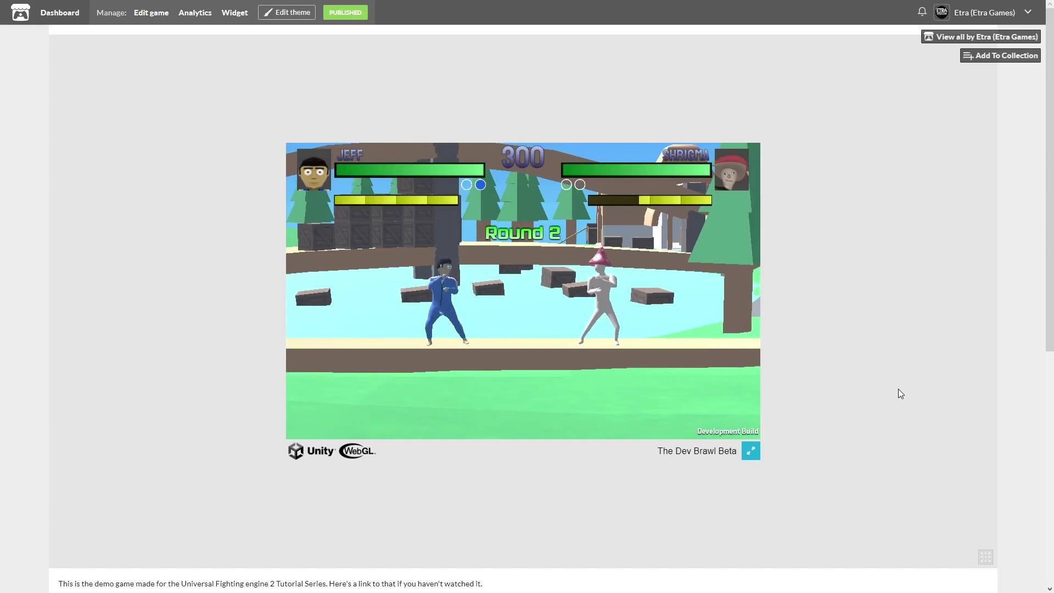
key(Up)
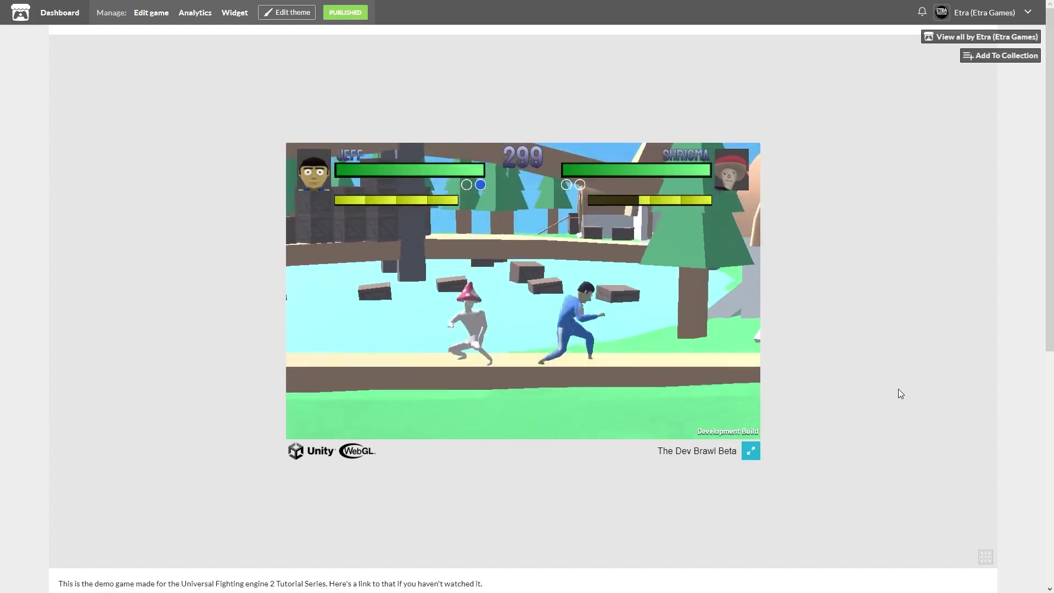
key(Down)
key(Right)
key(z)
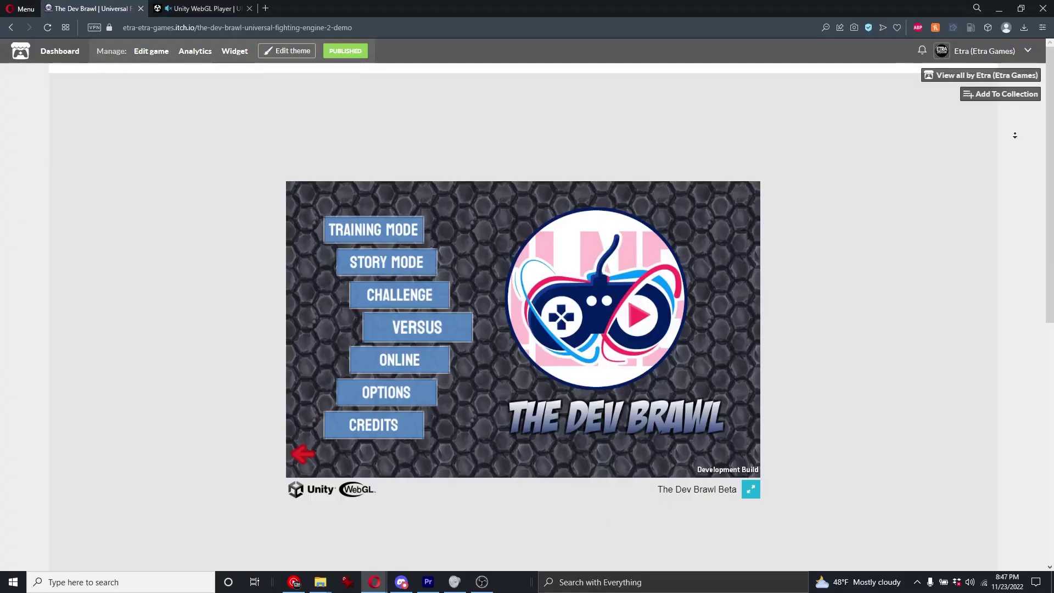
scroll(1014, 135, down, 6)
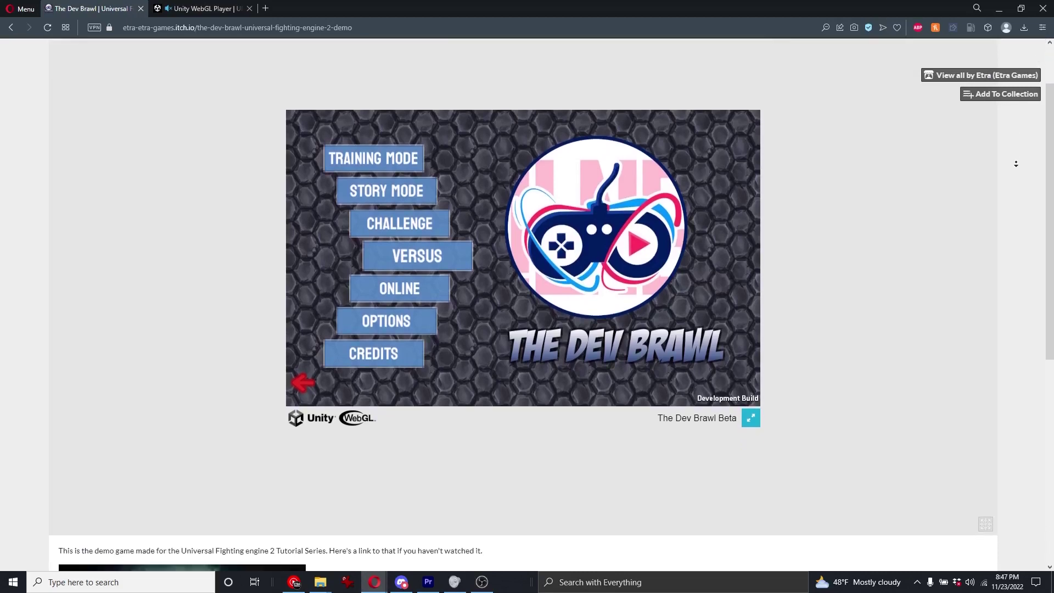
Review the page's description and Windows download, then switch to the Unity WebGL Player tab
scroll(1009, 147, down, 2)
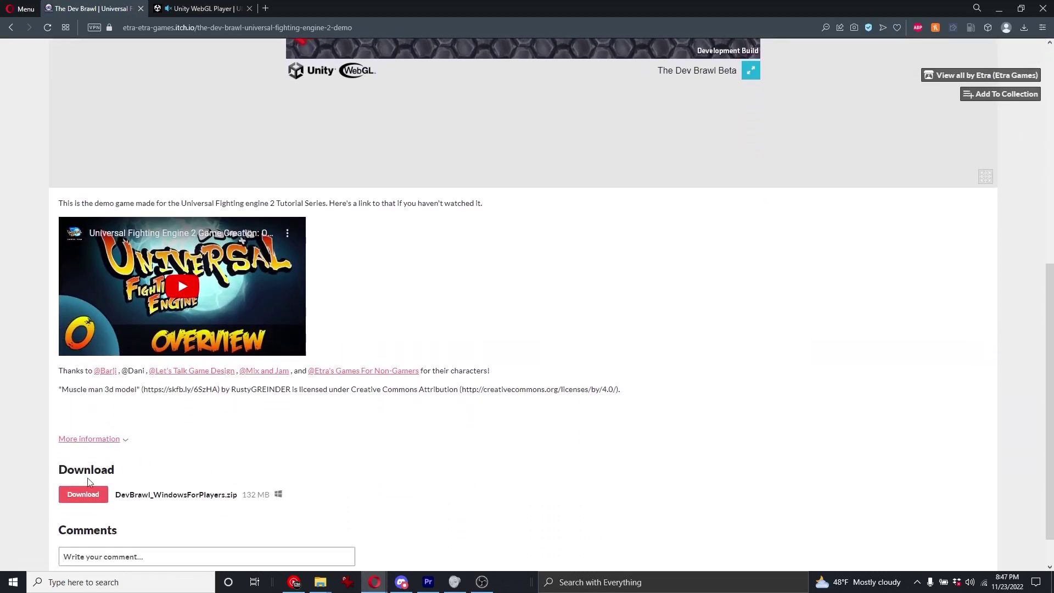
scroll(237, 489, up, 8)
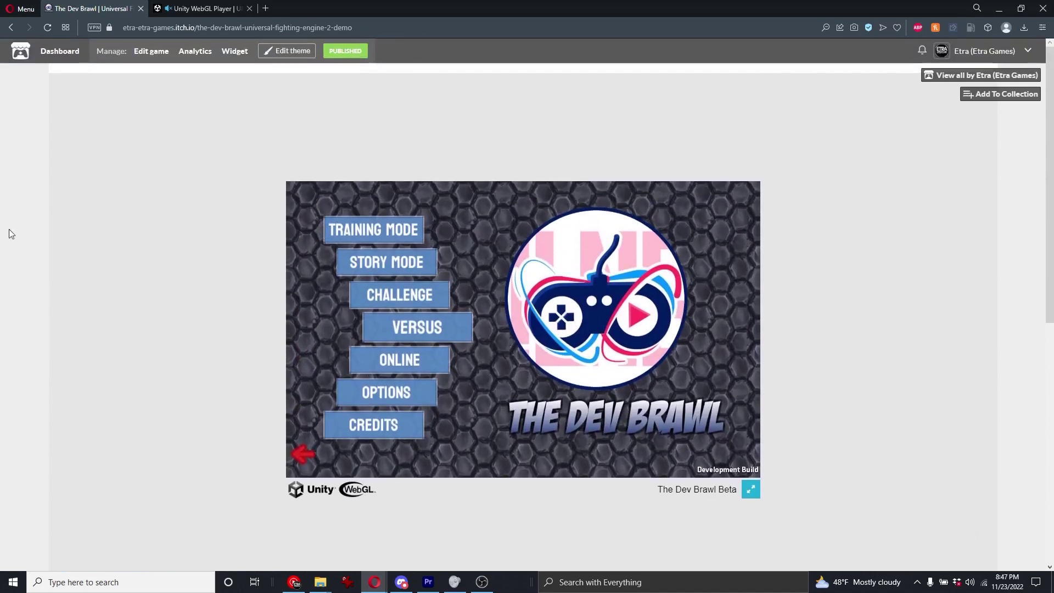
click(179, 5)
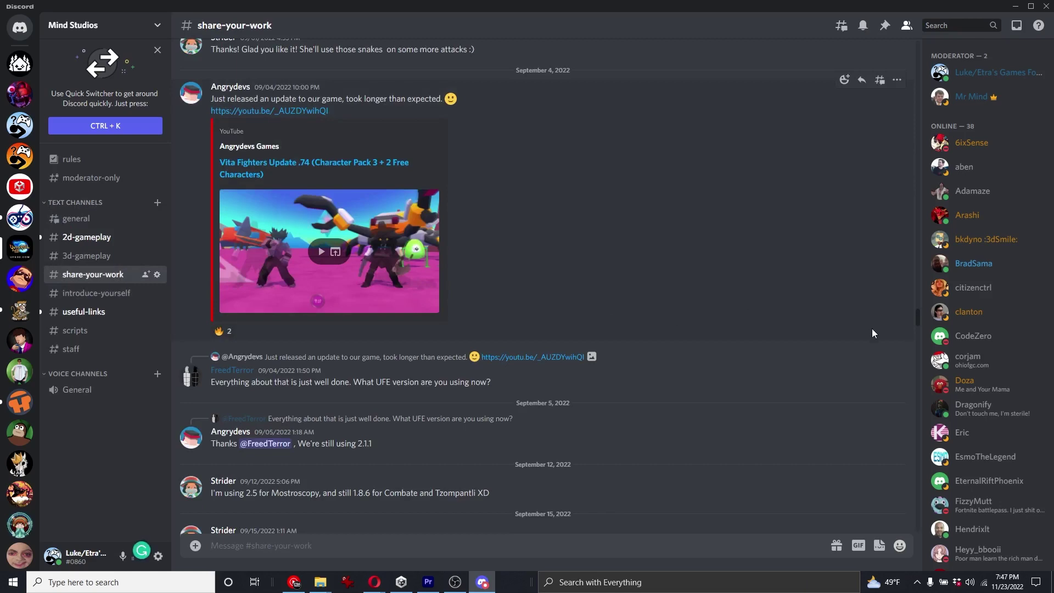
scroll(872, 333, up, 10)
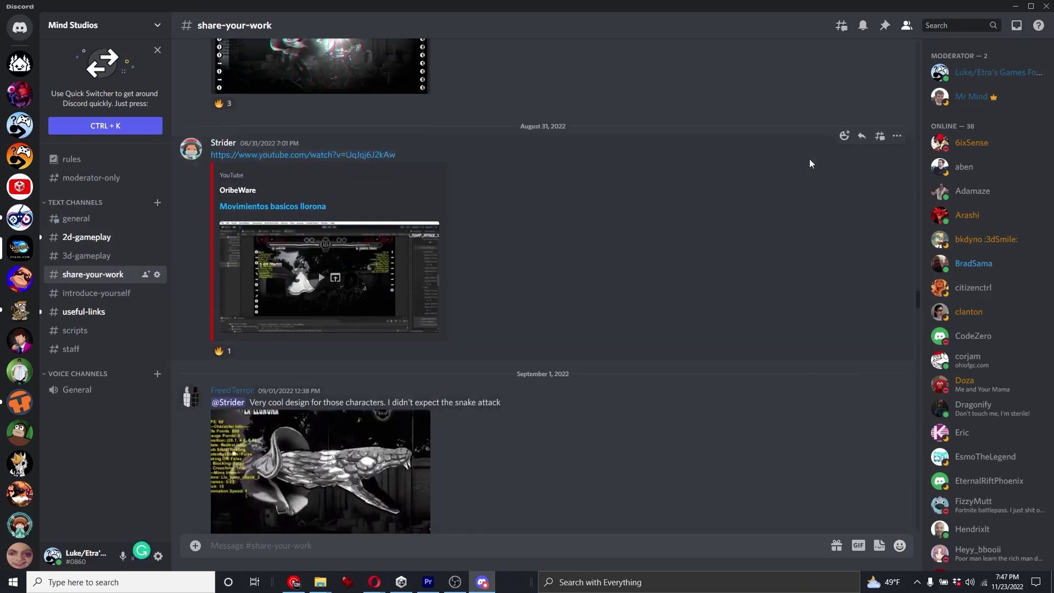
scroll(825, 161, down, 3)
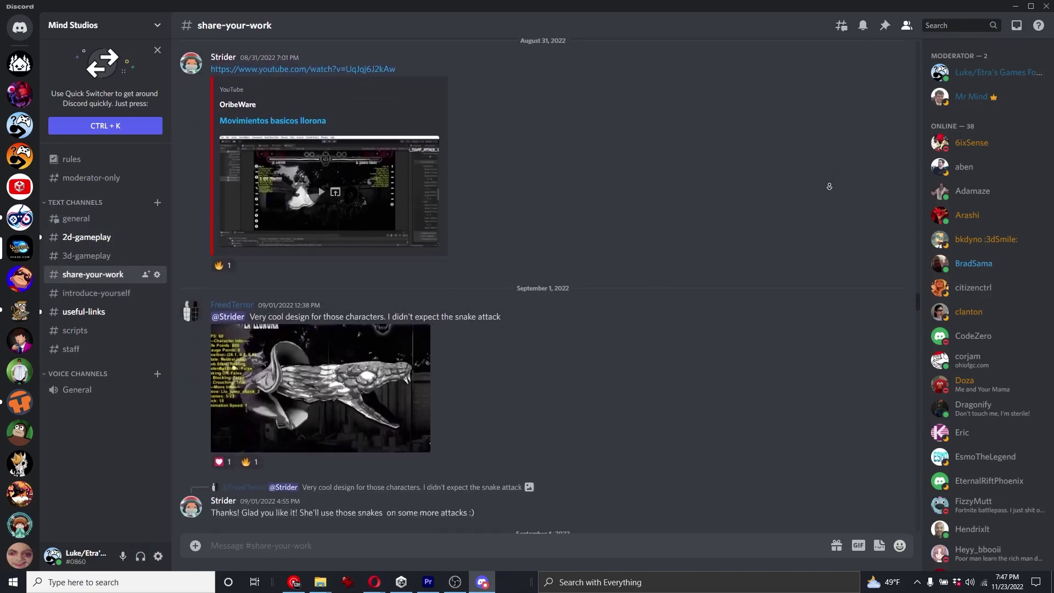
scroll(829, 186, down, 3)
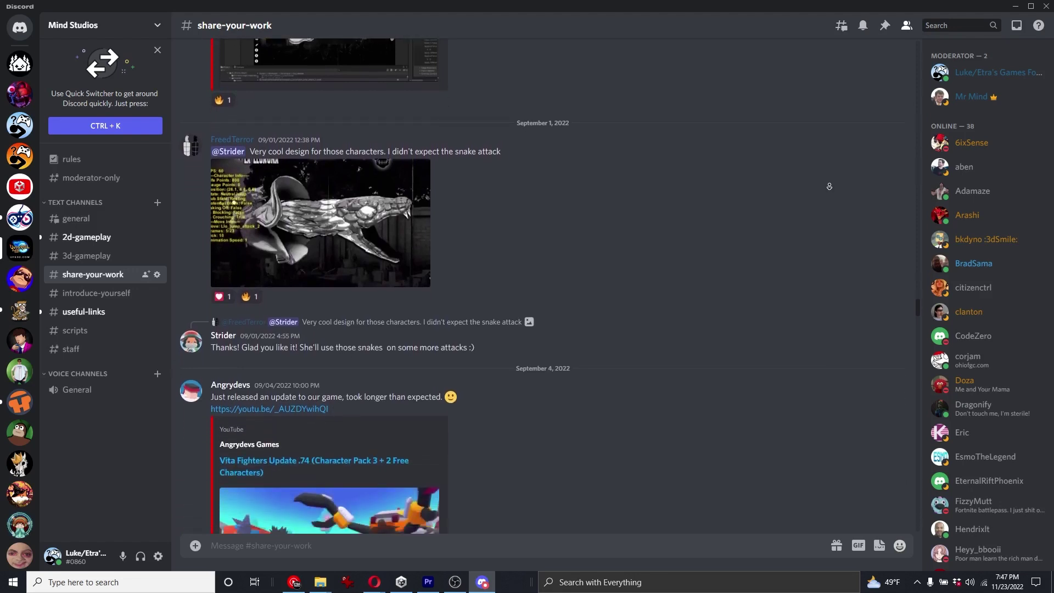
scroll(828, 186, down, 3)
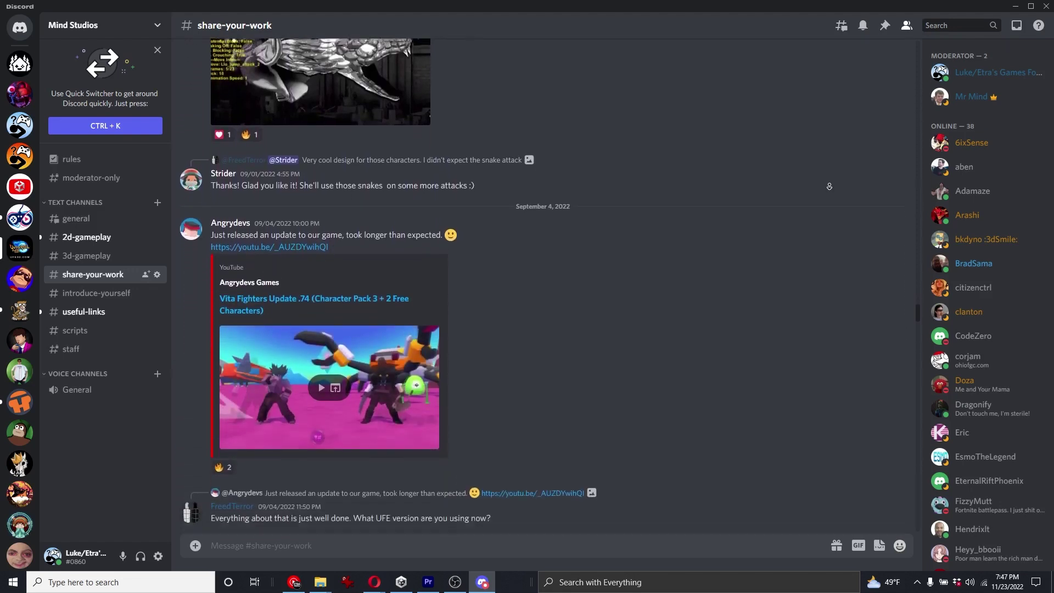
scroll(829, 186, down, 3)
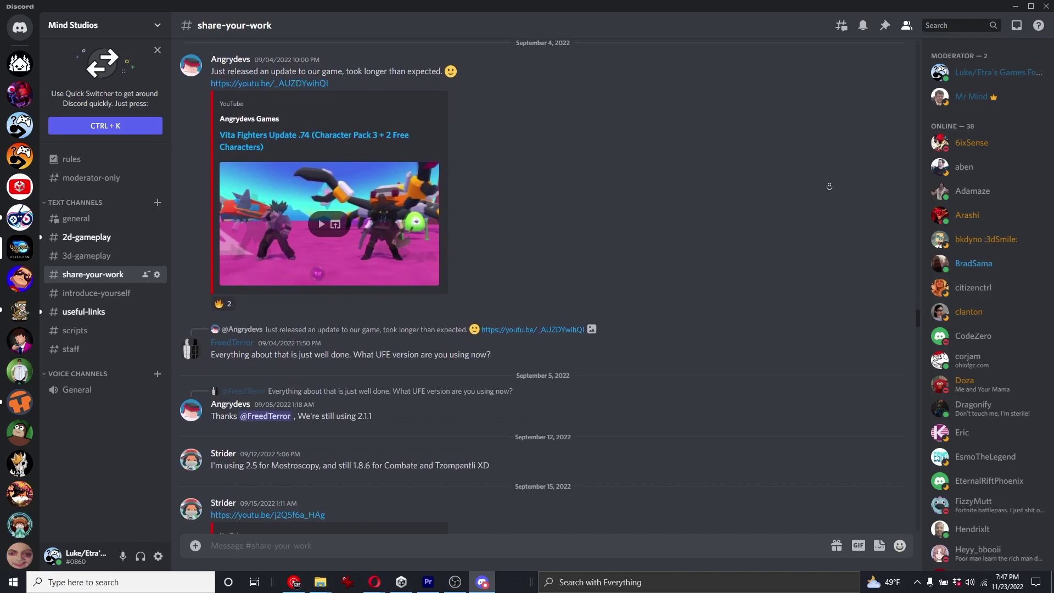
scroll(829, 186, down, 3)
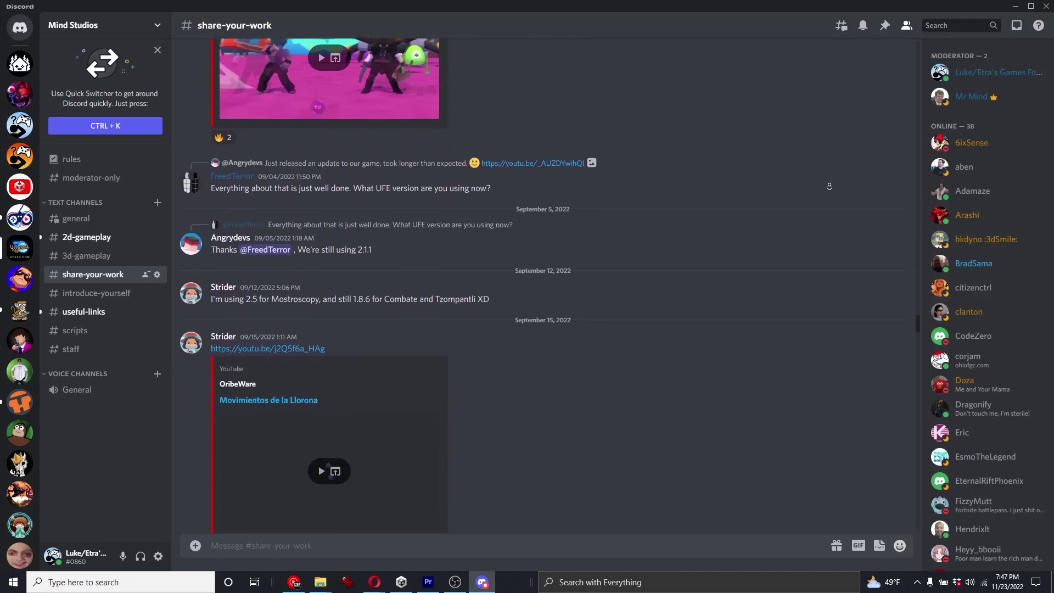
scroll(829, 186, down, 2)
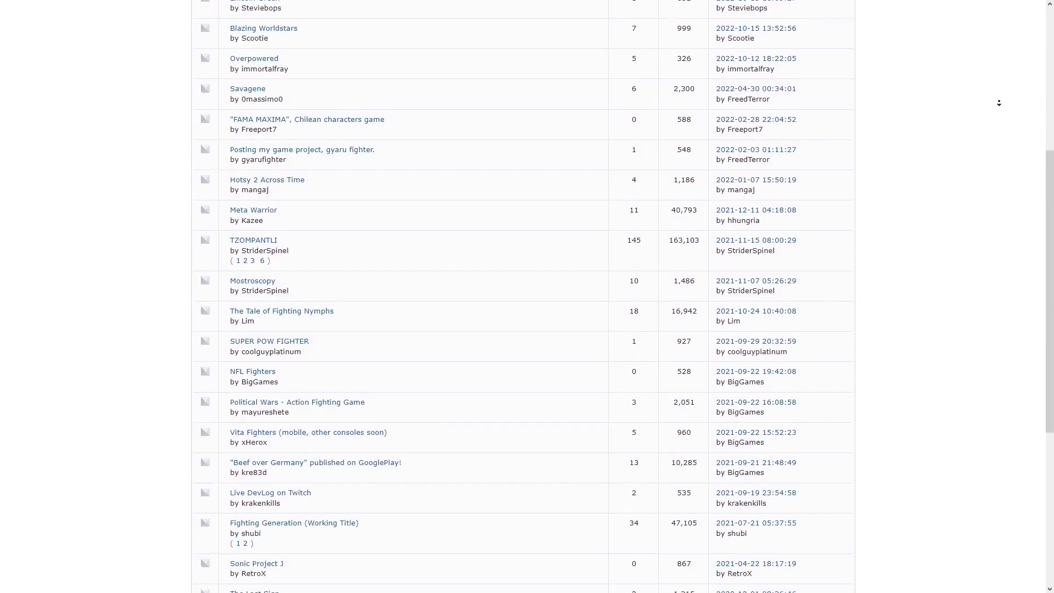
Open the Vita Fighters (mobile, other consoles soon) showcase topic and scroll through the post
scroll(1000, 106, down, 2)
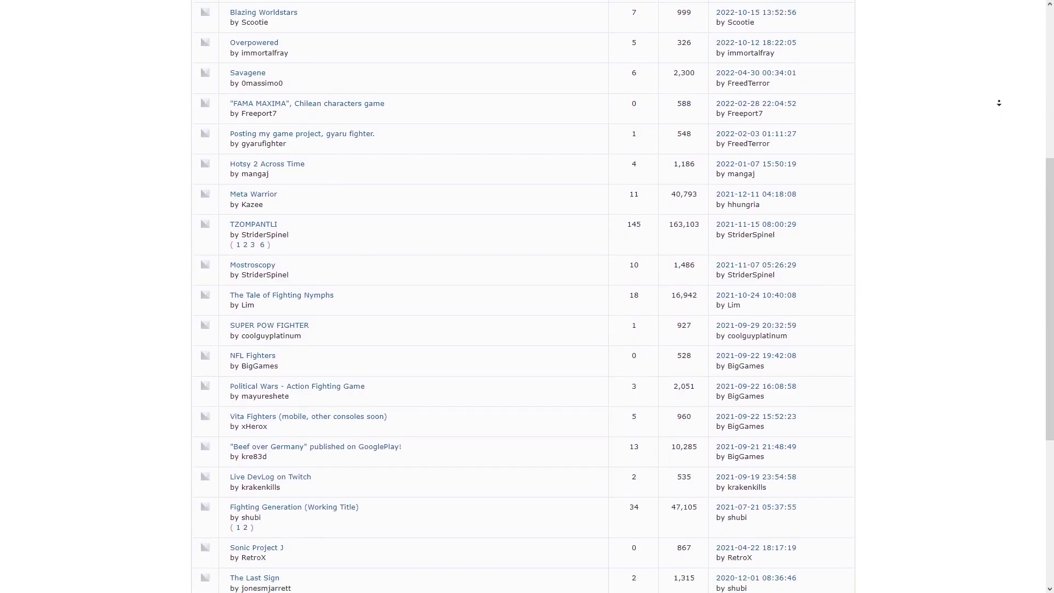
click(366, 406)
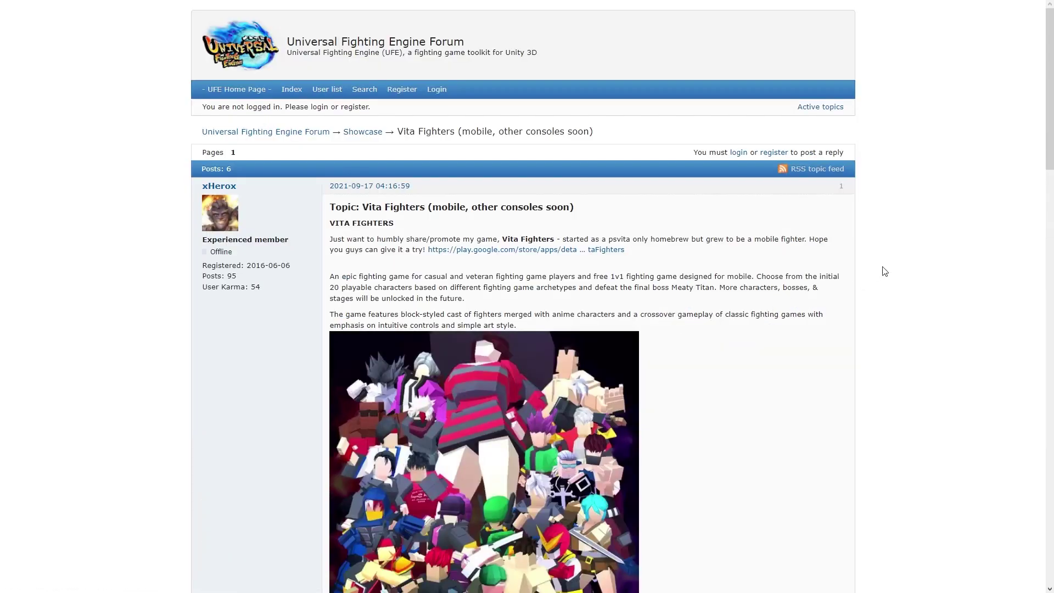
scroll(885, 271, down, 8)
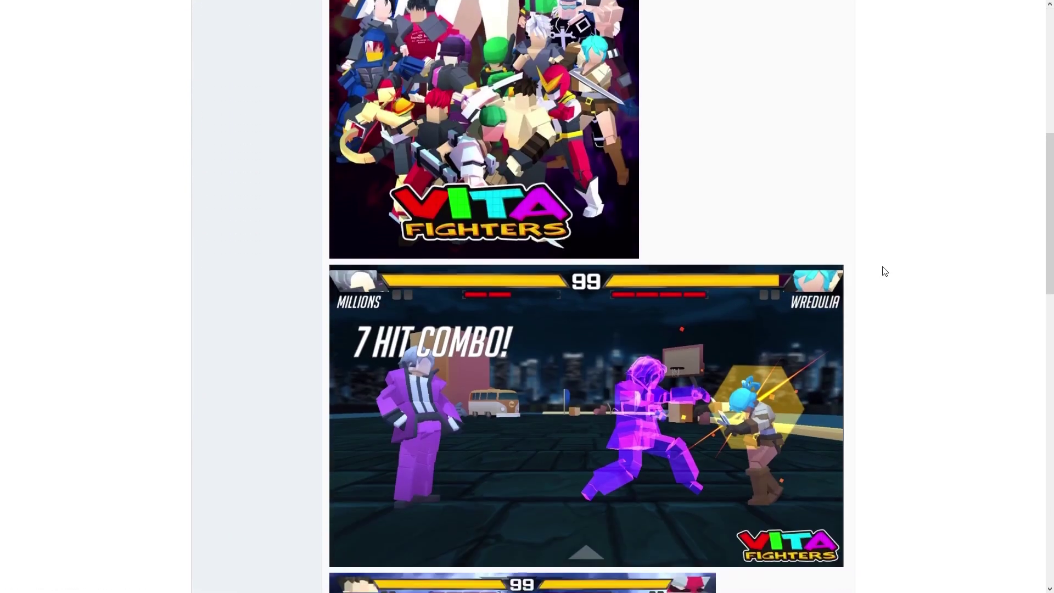
scroll(884, 271, down, 5)
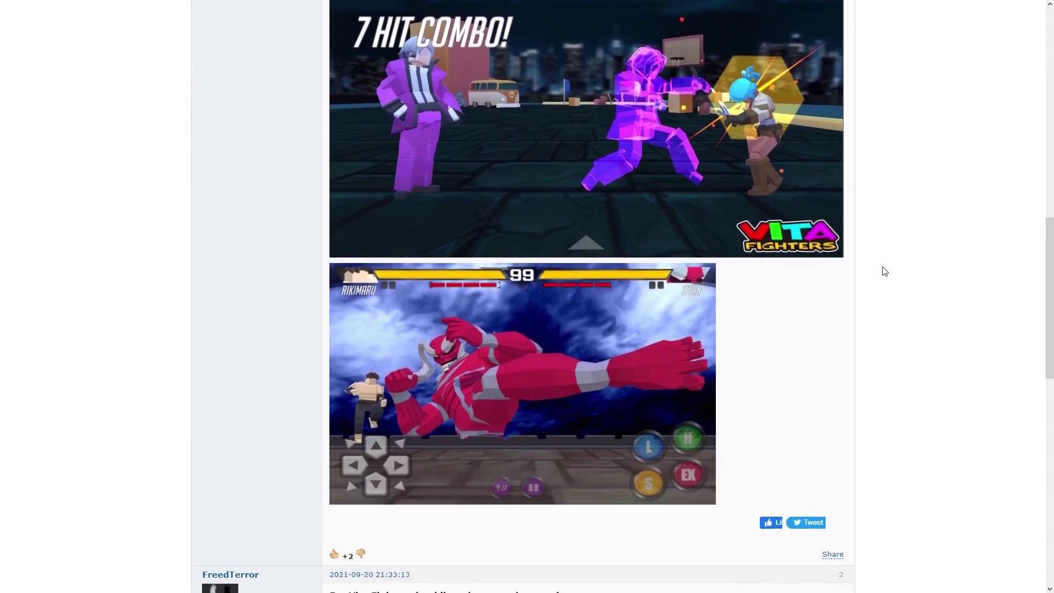
scroll(884, 271, down, 3)
scroll(911, 256, down, 2)
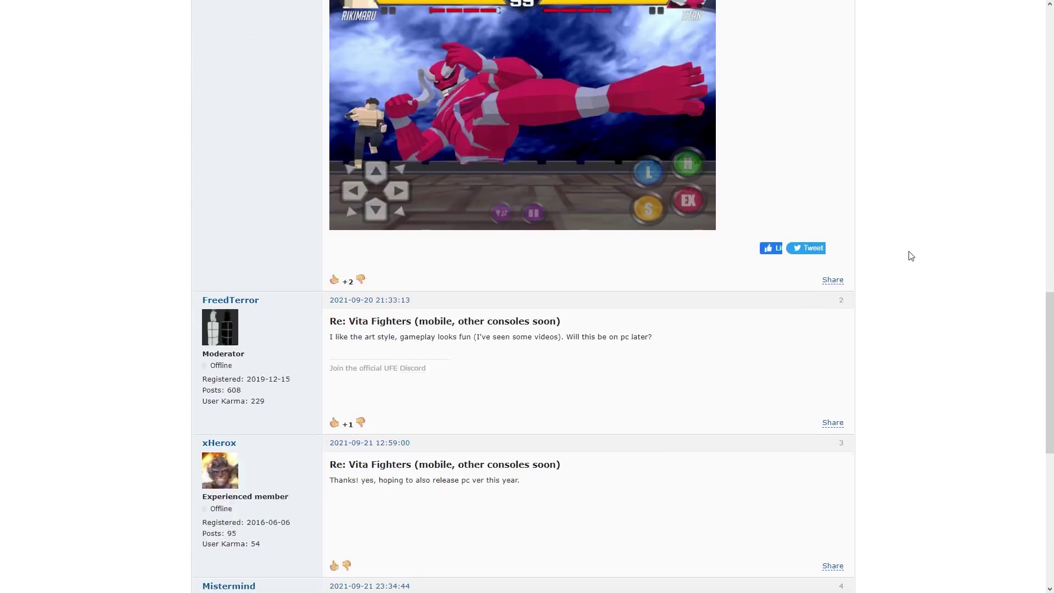
scroll(911, 255, down, 2)
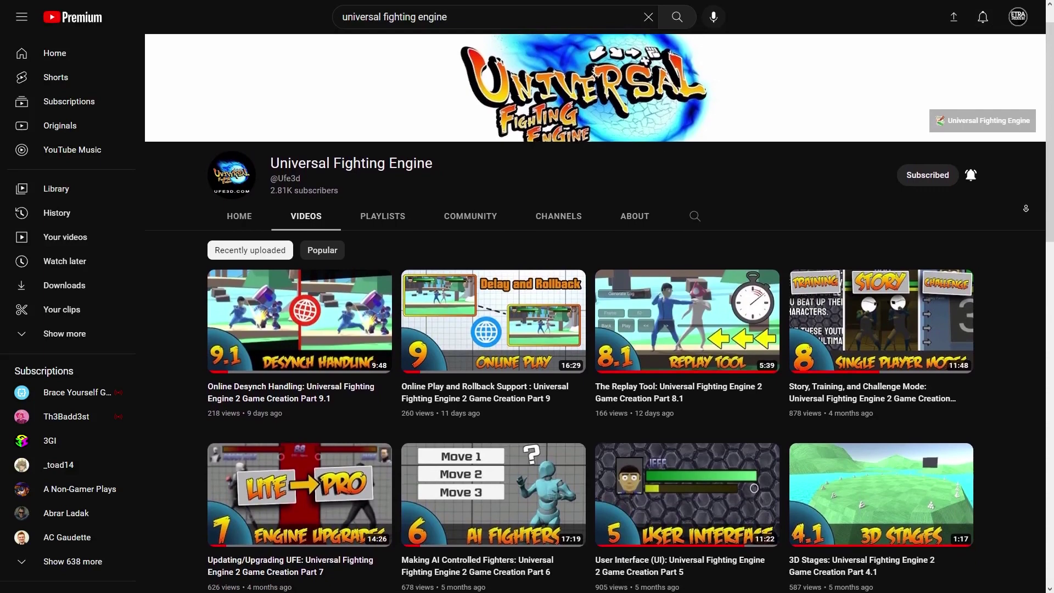
Browse down the Universal Fighting Engine channel's Videos list on YouTube
scroll(594, 312, down, 1)
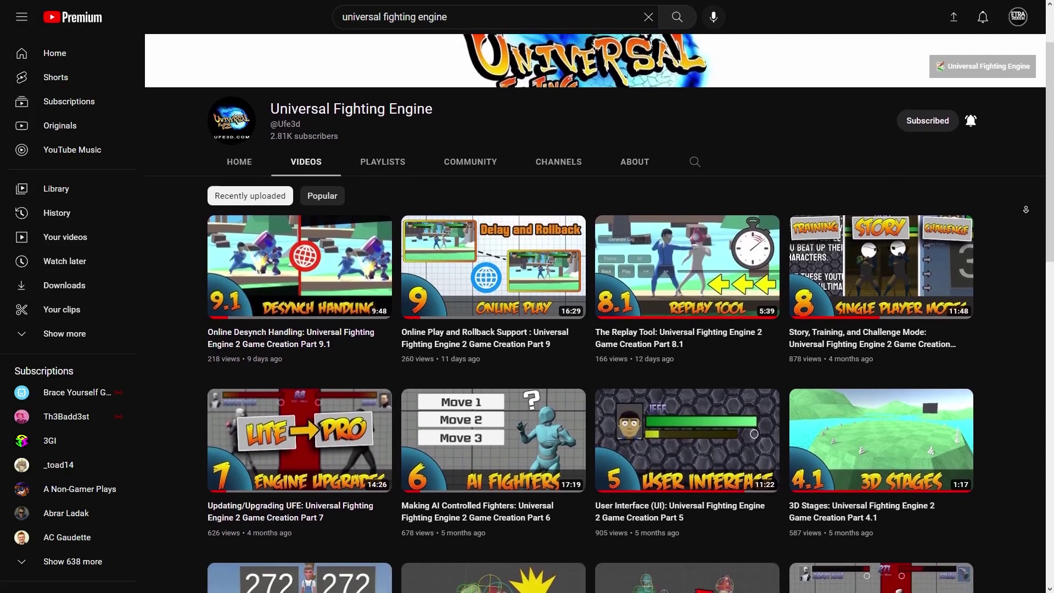
scroll(595, 313, down, 2)
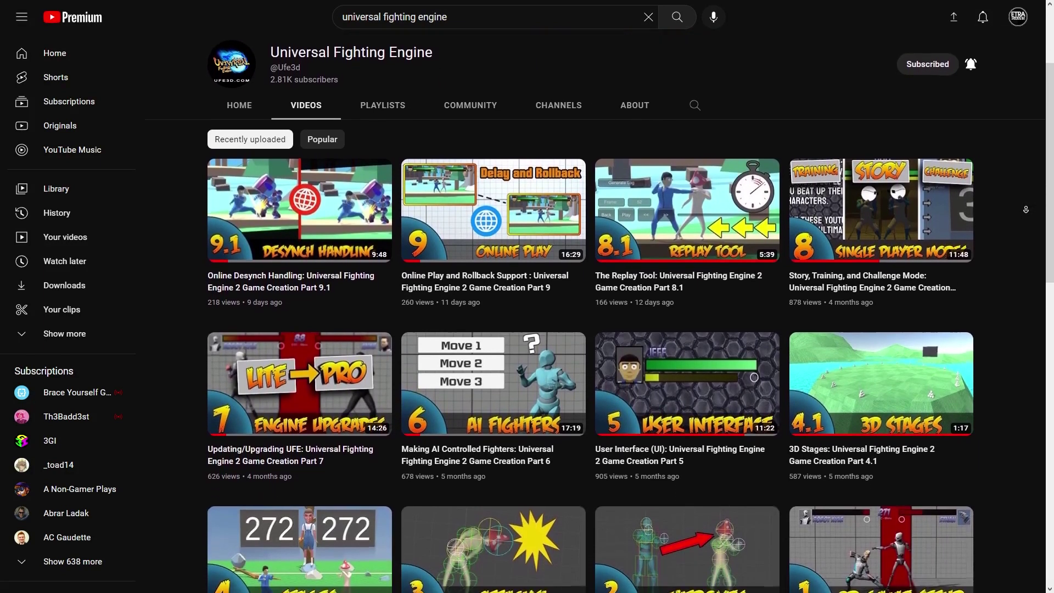
scroll(595, 313, down, 2)
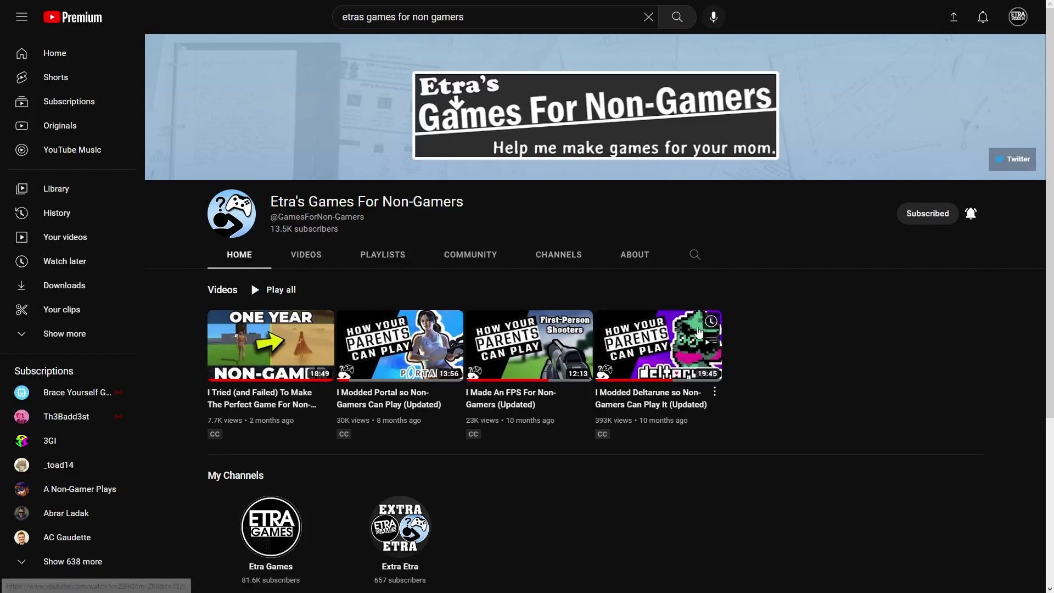
mouse_move(499, 341)
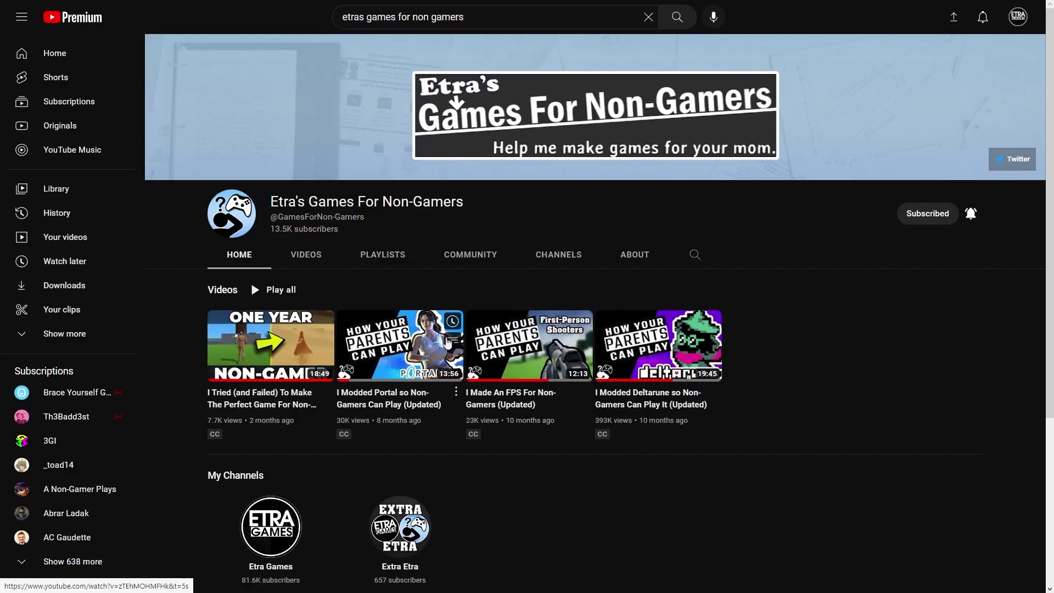
mouse_move(299, 350)
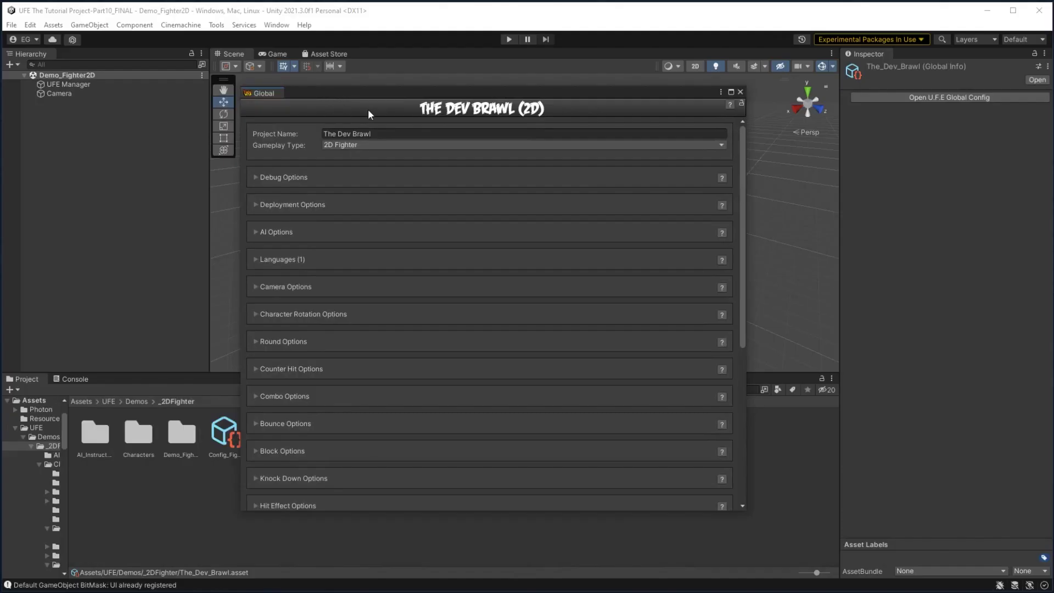
Expand Deployment Options and drop down the Deployment Type list, currently Full Interface
click(256, 204)
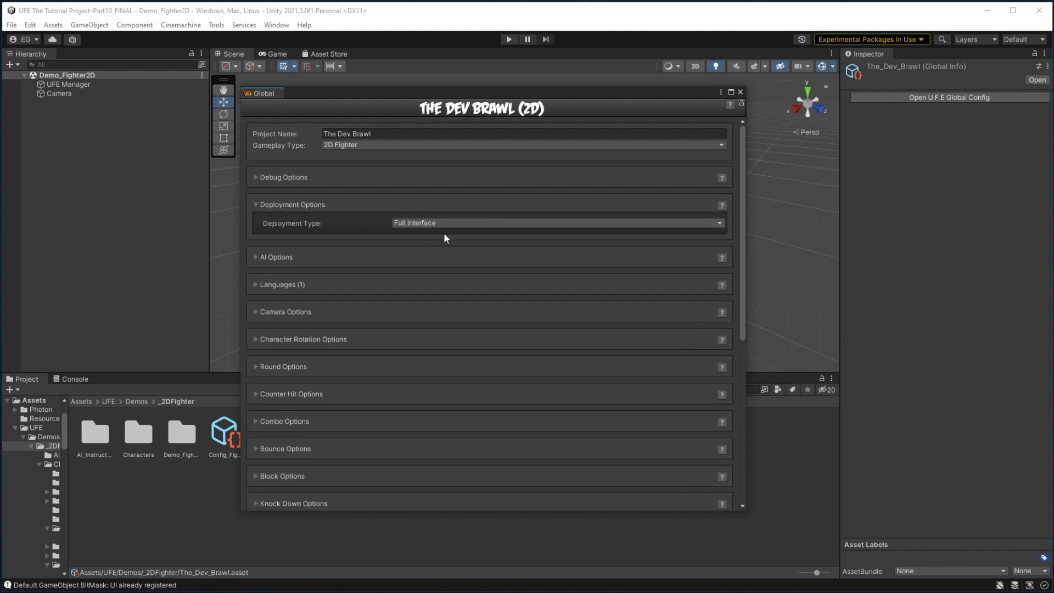
click(431, 224)
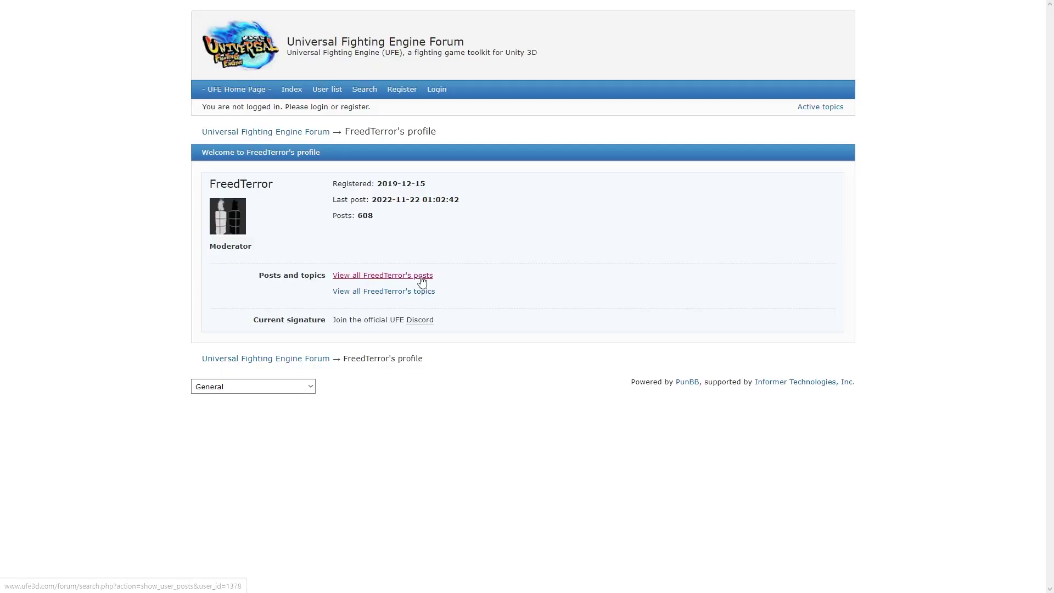
List all of the forum moderator's posts and autoscroll through the results
click(421, 280)
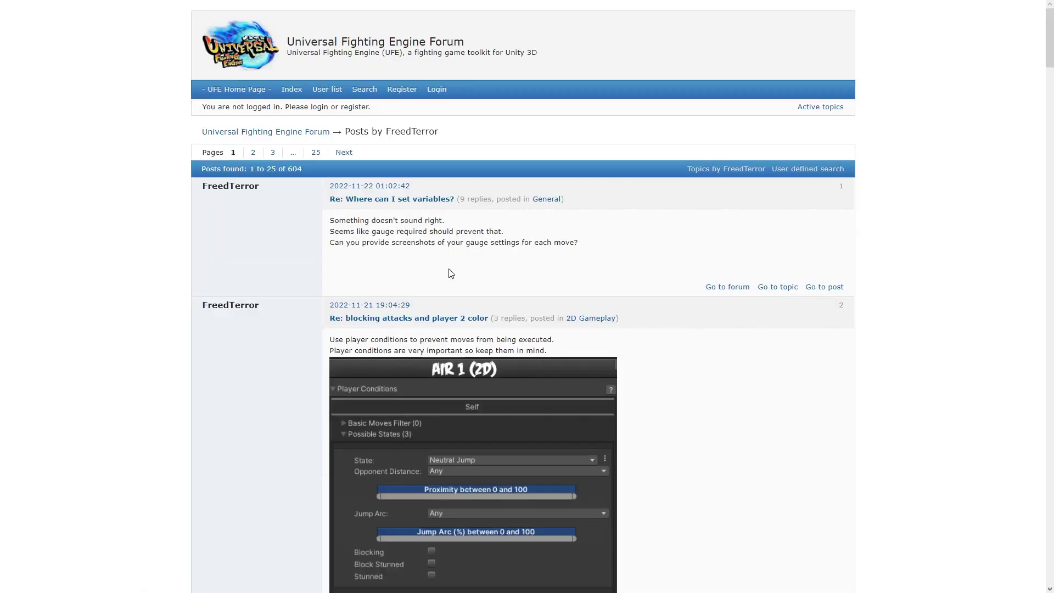
middle_click(964, 162)
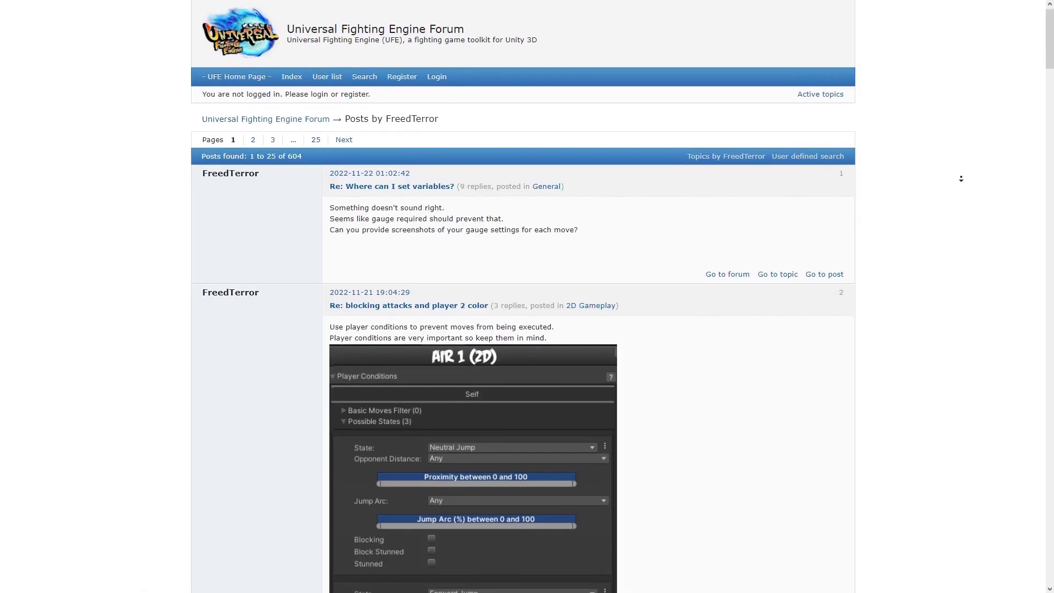